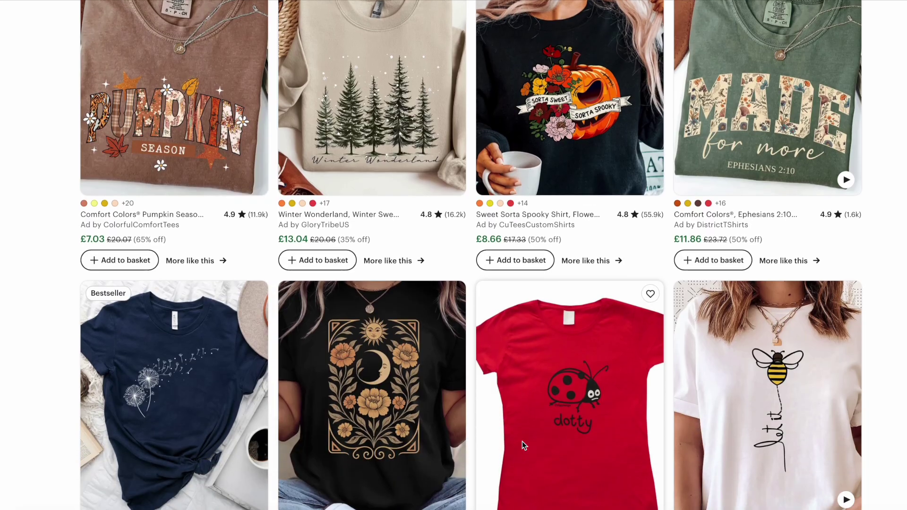
# Step: Browse further down the Etsy 'womens tshirt' listings to see popular shirt designs
pyautogui.scroll(-1, 522, 441)
pyautogui.scroll(-9, 523, 442)
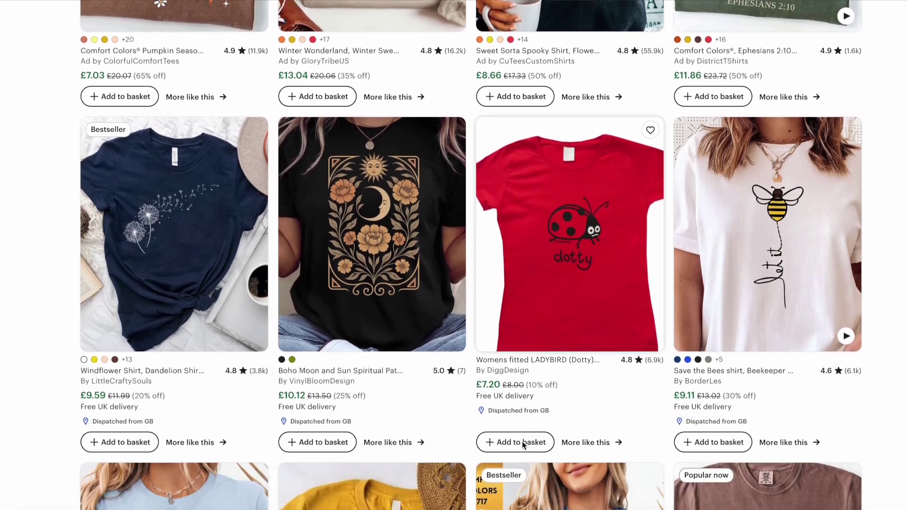
pyautogui.scroll(-12, 523, 442)
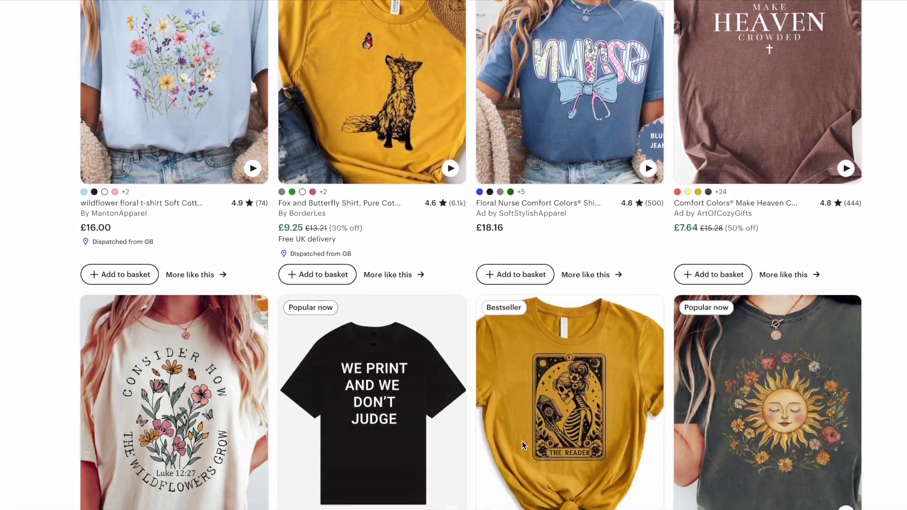
pyautogui.scroll(-7, 522, 441)
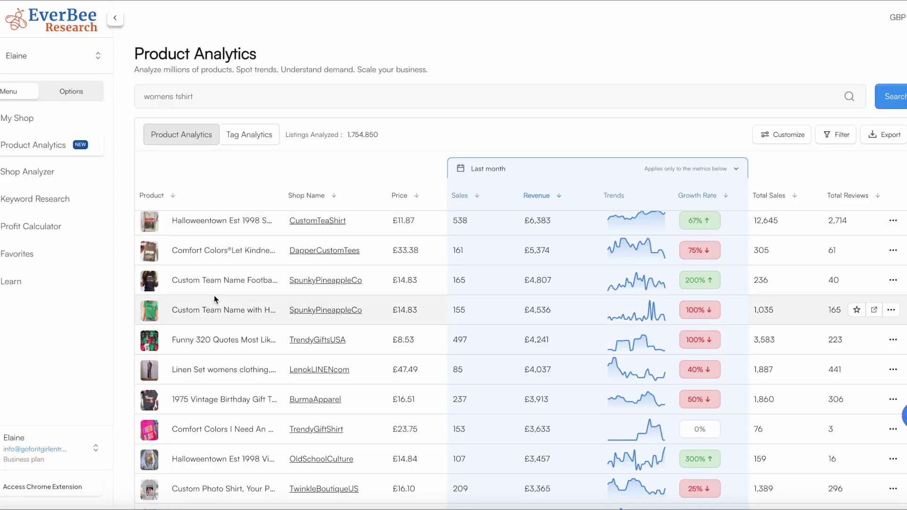
# Step: Scan the EverBee table's Sales, Growth Rate, Listing Age and Favorites columns for top listings
pyautogui.scroll(-1, 214, 296)
pyautogui.scroll(-4, 214, 296)
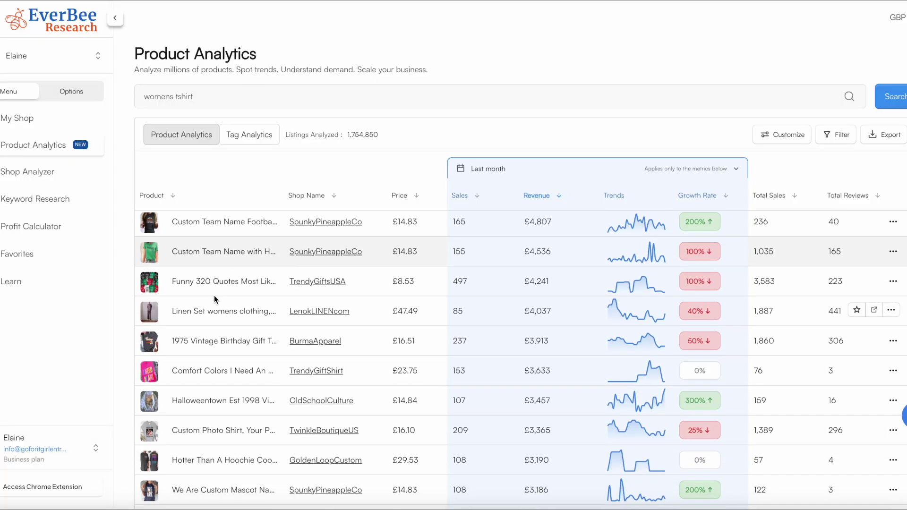
pyautogui.scroll(-5, 214, 296)
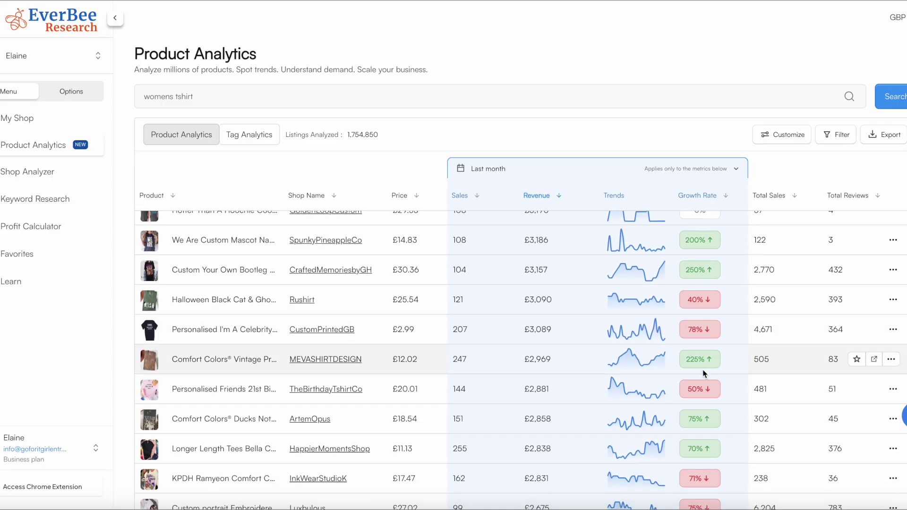
pyautogui.scroll(-1, 662, 364)
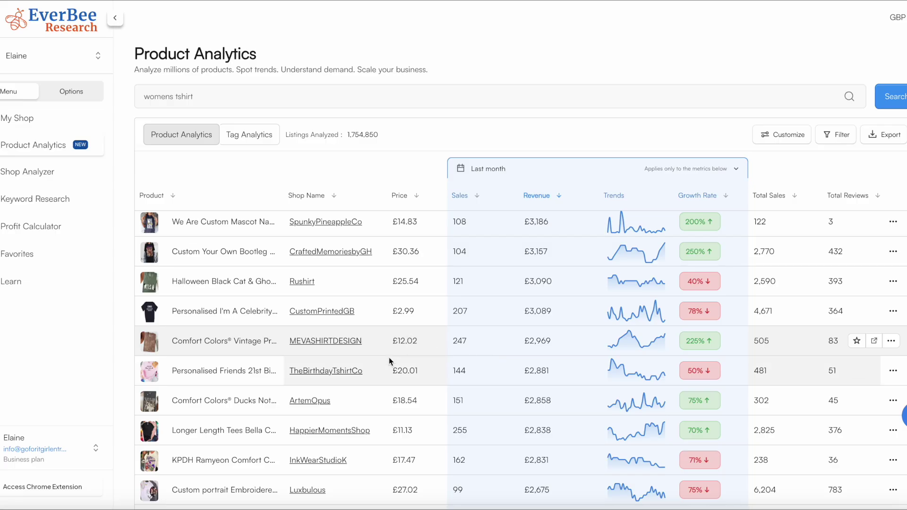
pyautogui.scroll(-3, 416, 342)
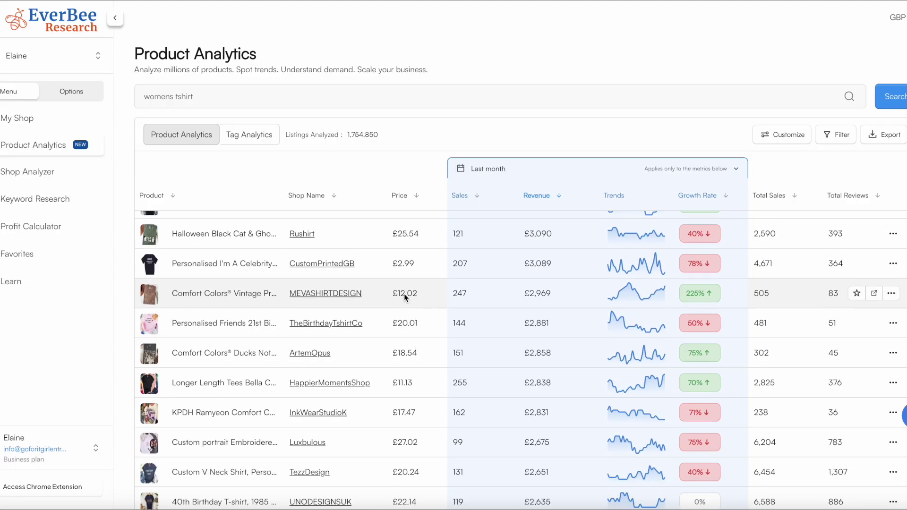
pyautogui.scroll(-3, 410, 301)
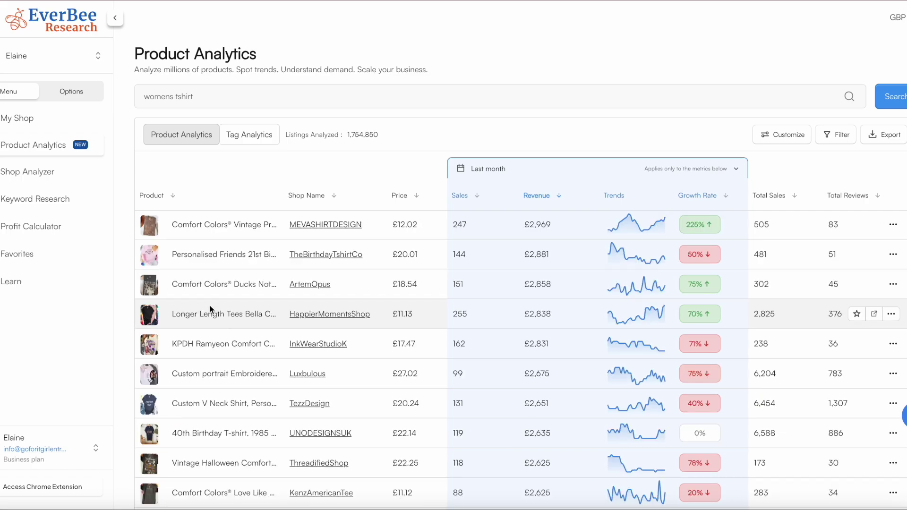
pyautogui.hscroll(4, 804, 290)
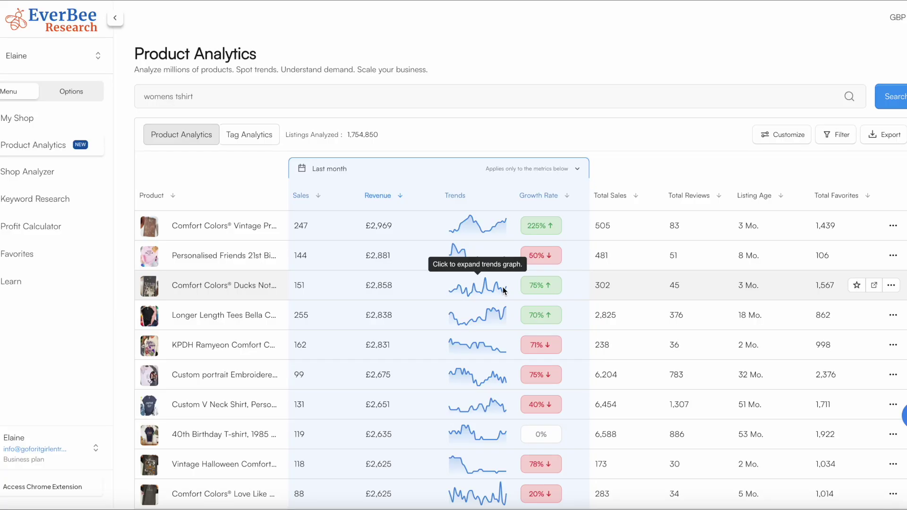
pyautogui.hscroll(-5, 502, 288)
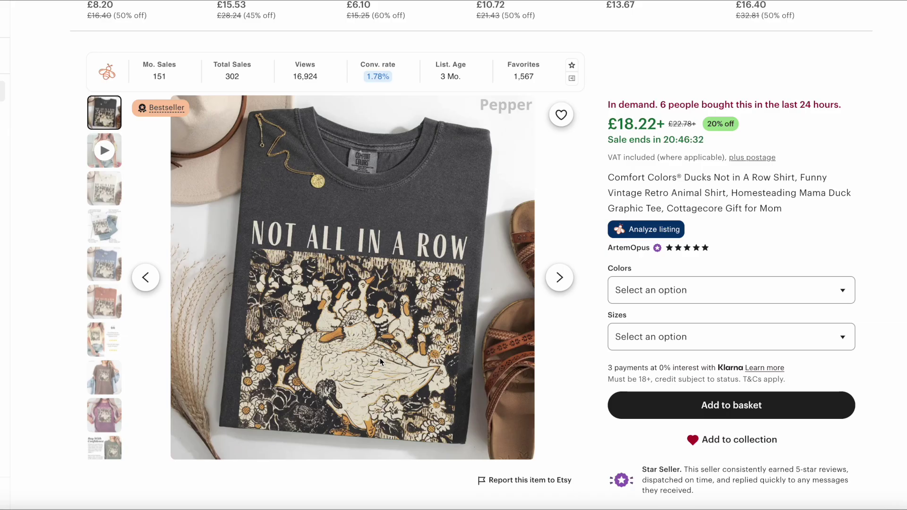
# Step: Switch over to the window showing Canva AI's empty prompt page
pyautogui.hotkey('alt', 'Tab')
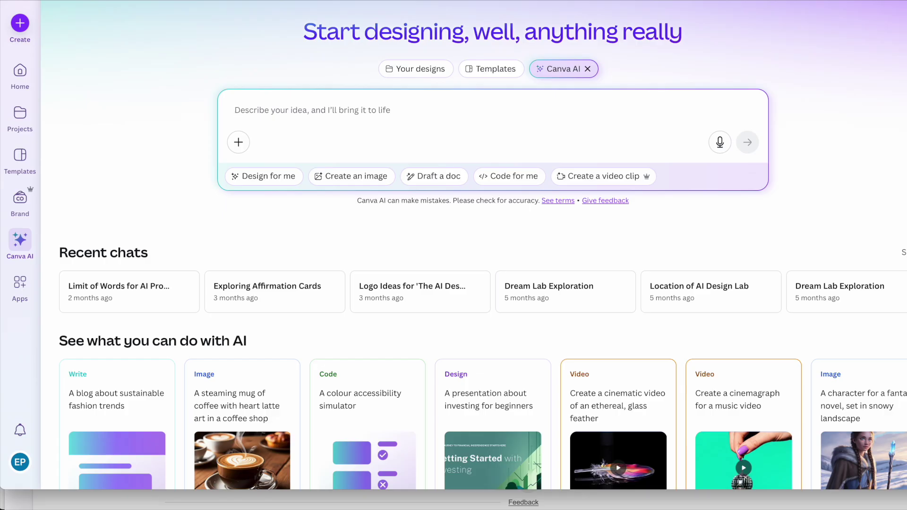
# Step: Paste the prepared rustic farmhouse mallard prompt with 'Definitely not in a row' script
pyautogui.write("A rustic farmhouse-style digital illustration featuring a small group of mallard ducks, scattered playfully among subtle fall florals and wheat stalks. Accents include a cozy plaid neck's on the ducks and soft pastel coquette bows tied around one duck’s neck. Warm neutral tones — cream, sage green, barn red, and soft brown — with a vintage textured look. Hand-lettered farmhouse-style script reads: 'Definitely not in a row.' Cozy, rustic, whimsical aesthetic, isolated on a clean and crisp white background")
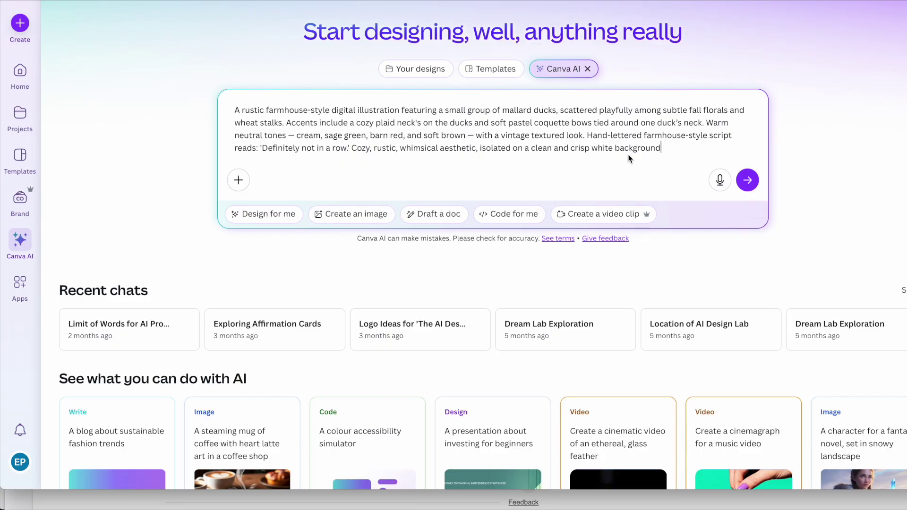
# Step: Switch the duck prompt to image generation and browse the available Style options
pyautogui.click(355, 214)
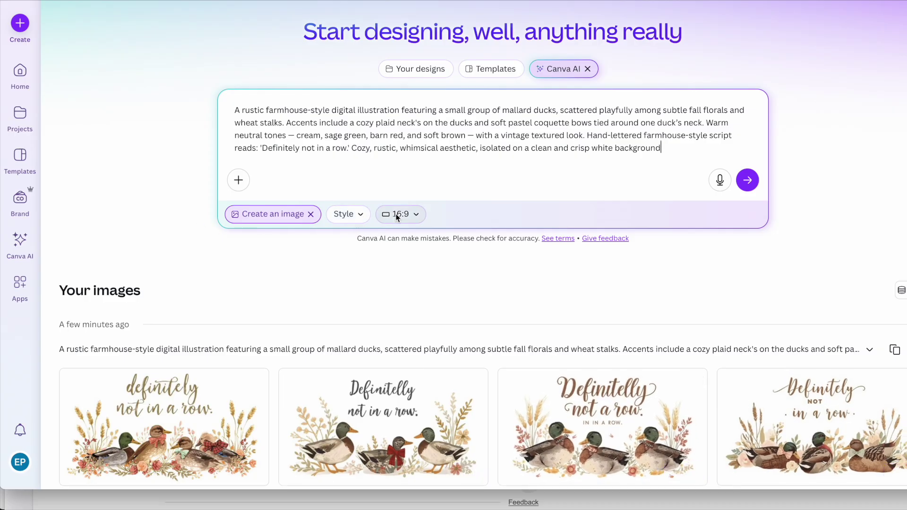
pyautogui.click(358, 215)
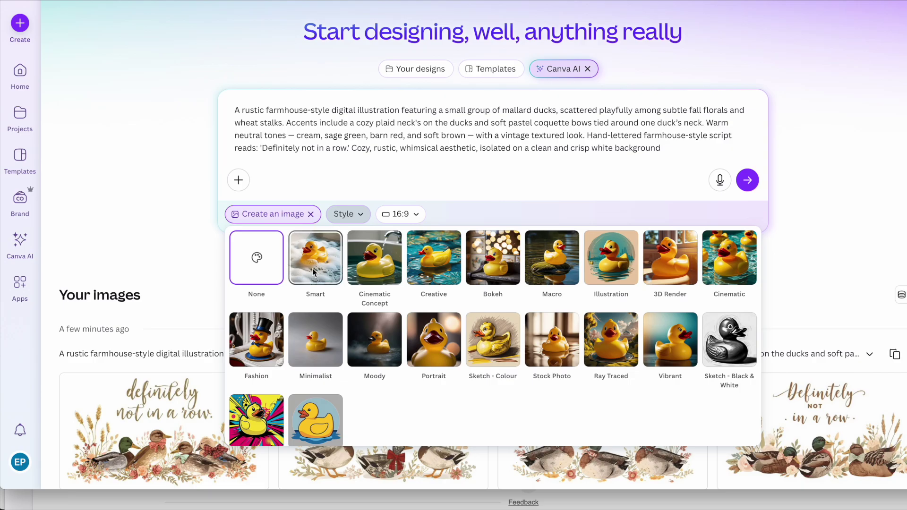
pyautogui.scroll(-1, 378, 307)
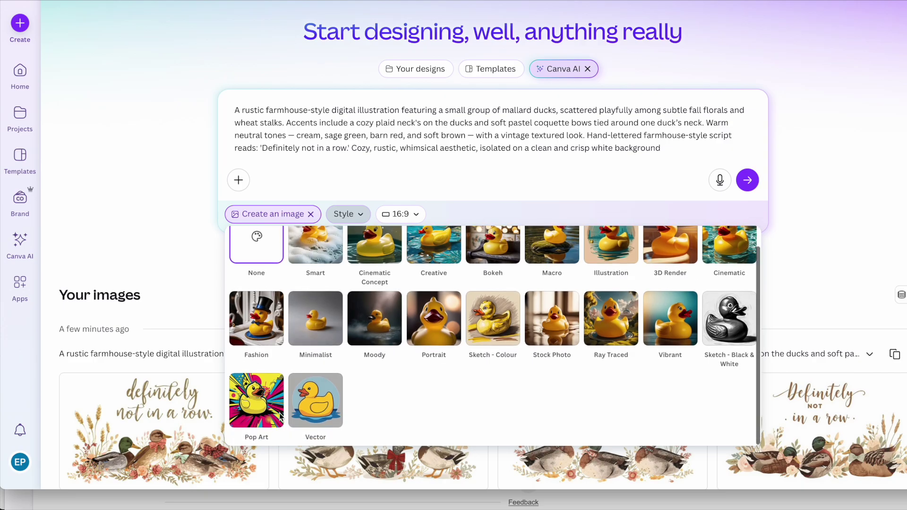
pyautogui.scroll(1, 425, 321)
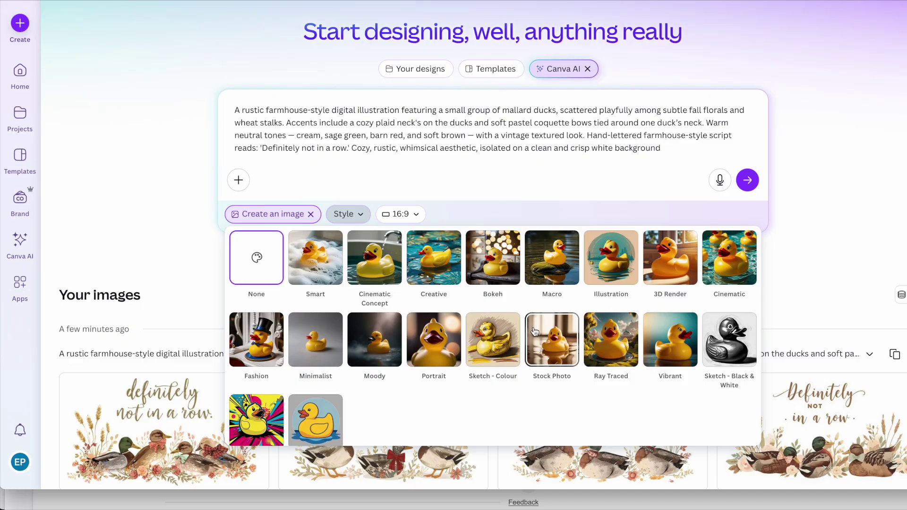
# Step: Review the aspect-ratio choices, leaving the image at 16:9
pyautogui.click(409, 216)
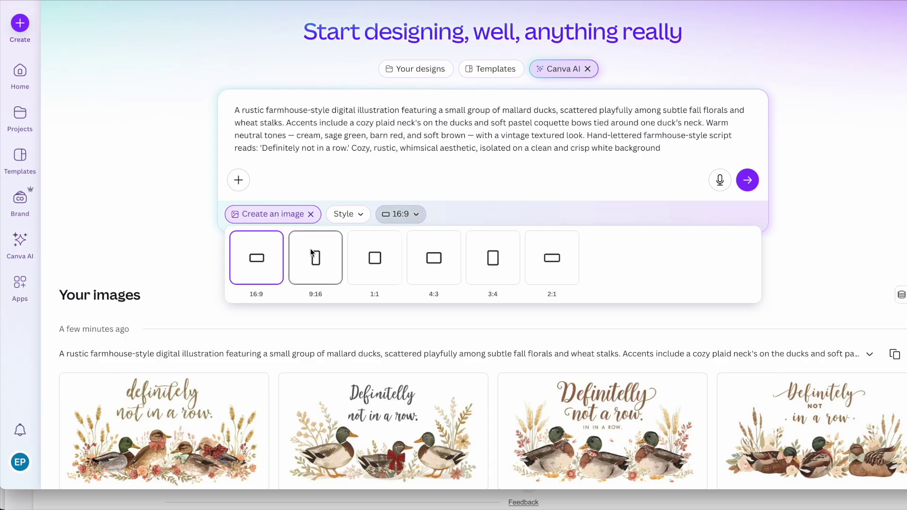
pyautogui.scroll(-1, 315, 269)
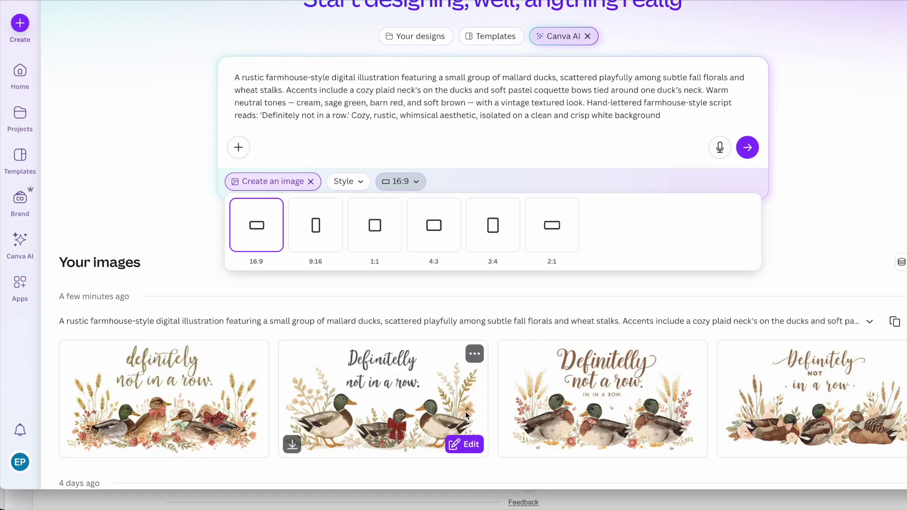
pyautogui.scroll(1, 520, 416)
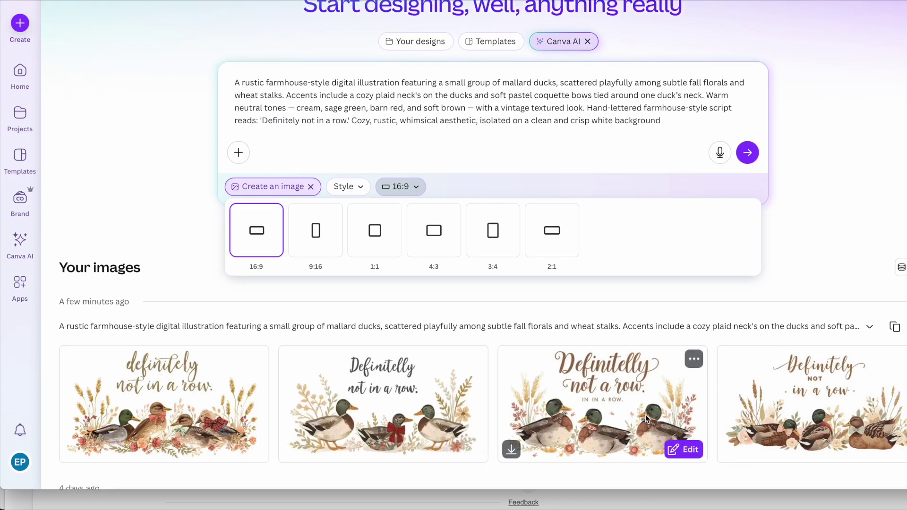
# Step: Compare the generated duck images and open the chosen 'Definitelly nit a row' illustration as a design
pyautogui.scroll(-10, 571, 178)
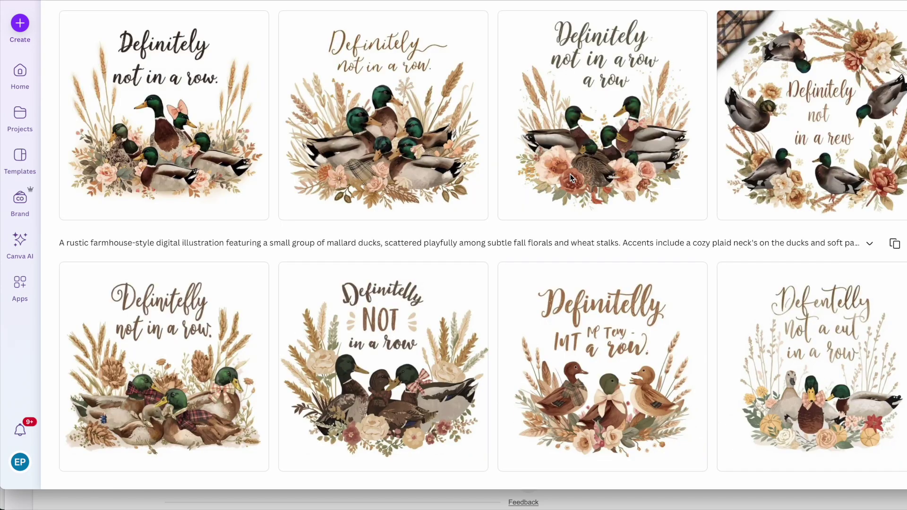
pyautogui.scroll(-7, 571, 178)
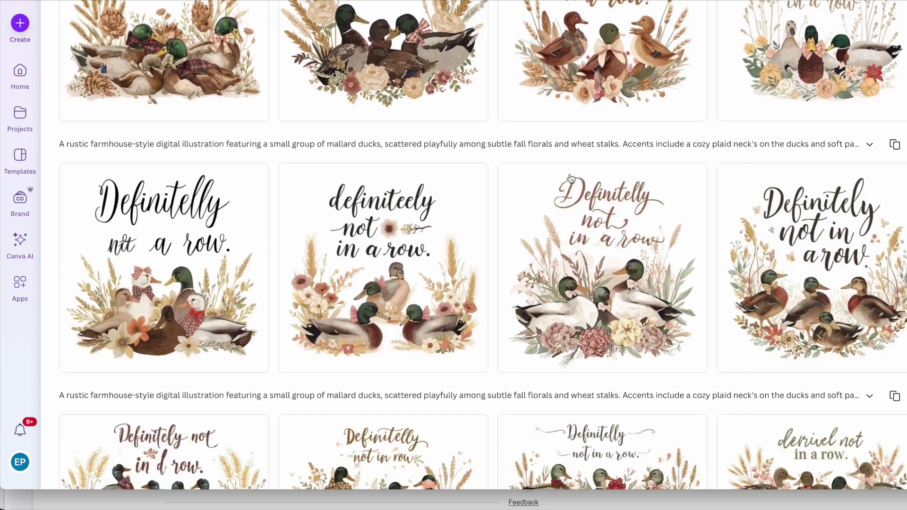
pyautogui.scroll(-4, 571, 178)
pyautogui.scroll(-1, 545, 237)
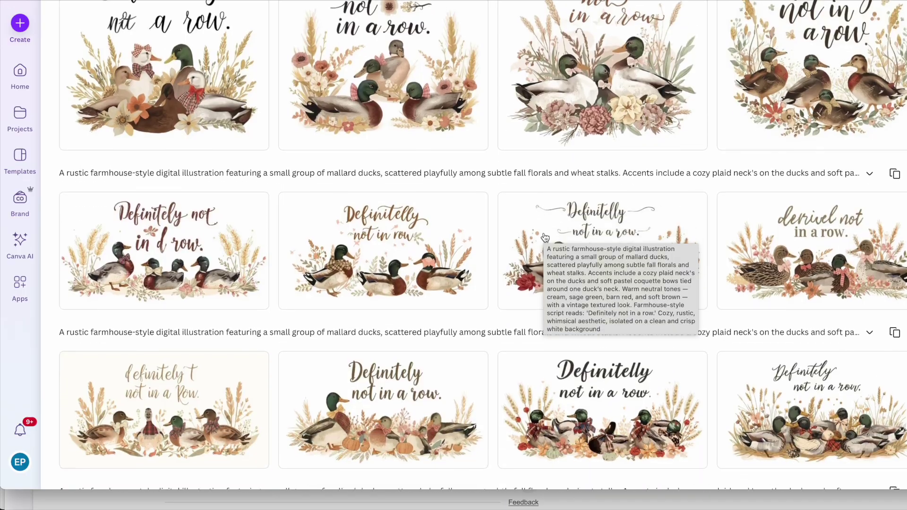
pyautogui.scroll(-1, 545, 237)
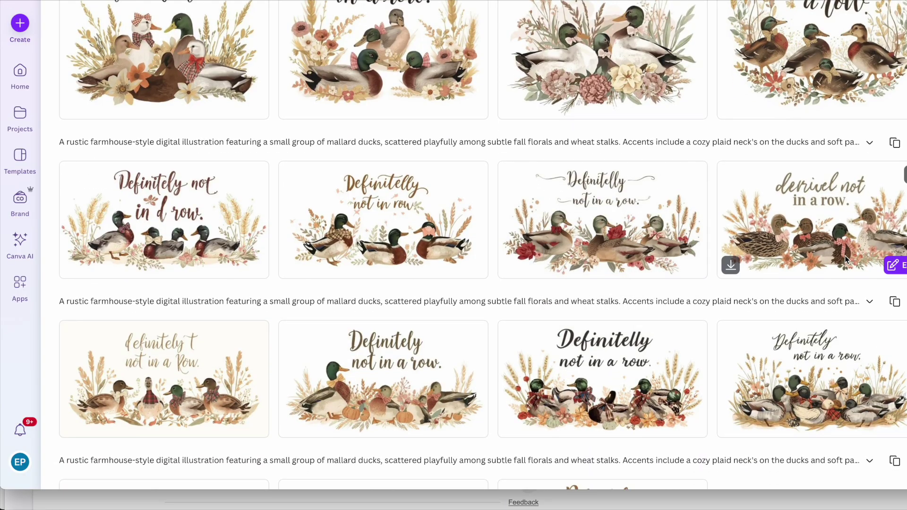
pyautogui.scroll(-2, 594, 281)
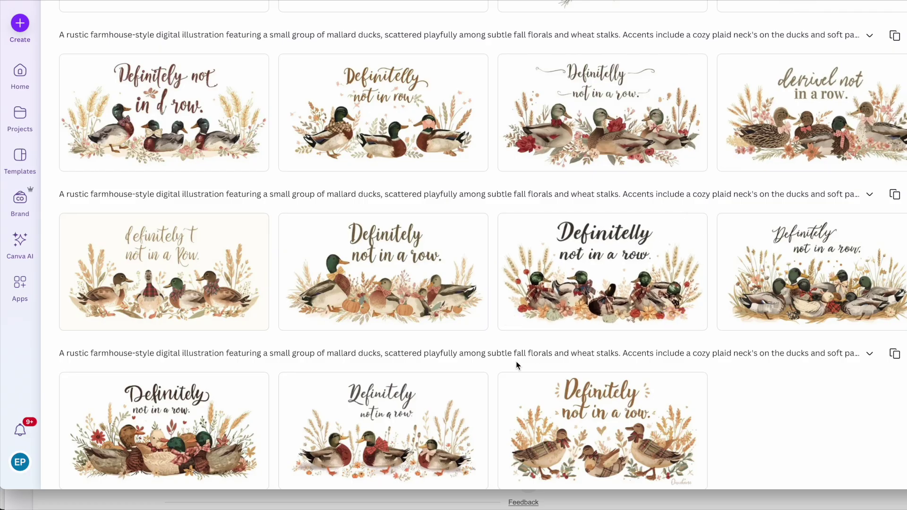
pyautogui.scroll(2, 518, 364)
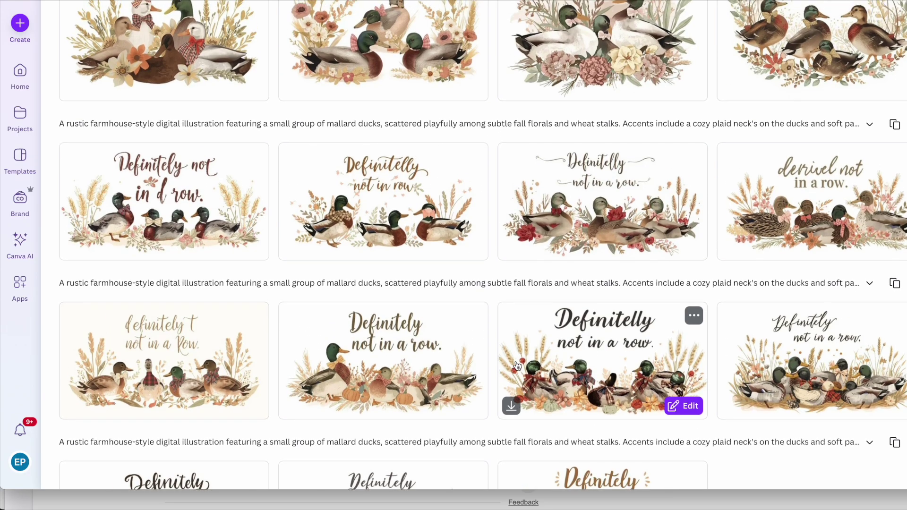
pyautogui.scroll(3, 517, 365)
pyautogui.scroll(4, 518, 365)
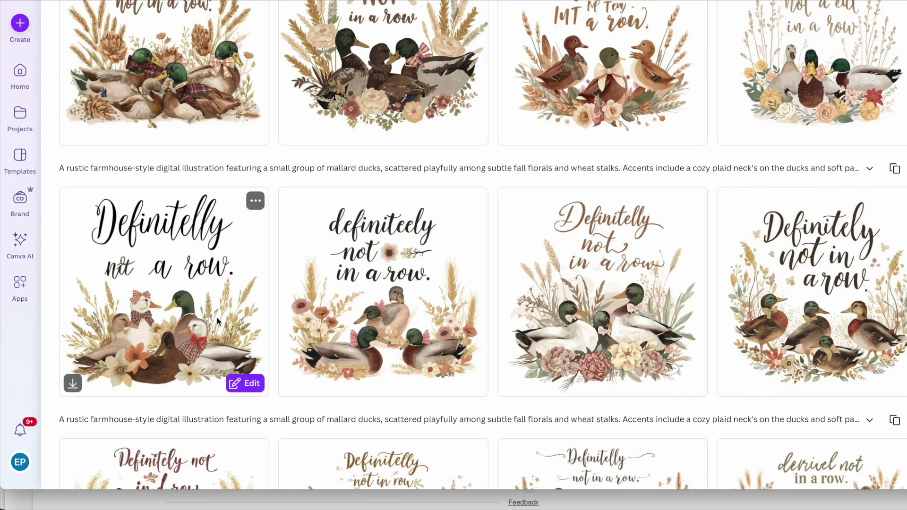
pyautogui.click(252, 386)
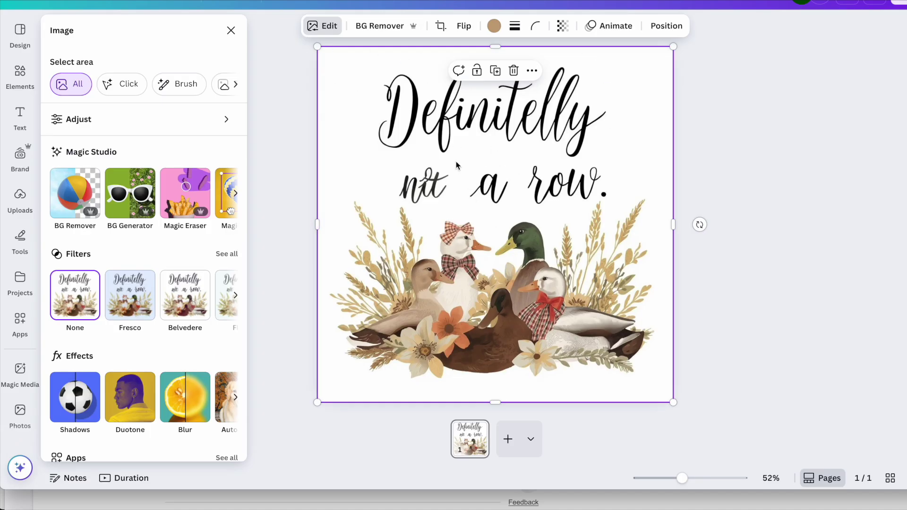
# Step: Trim the empty left margin off the duck image
pyautogui.click(376, 26)
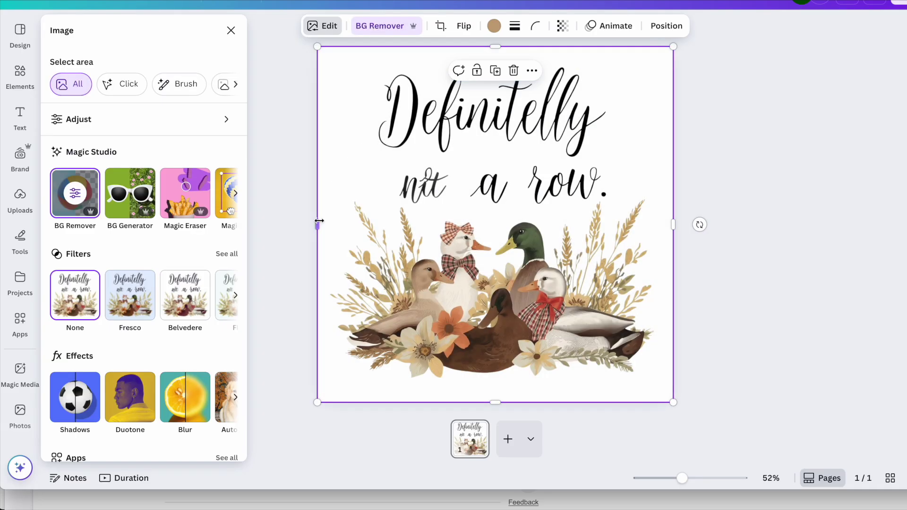
pyautogui.moveTo(318, 225); pyautogui.dragTo(336, 225)
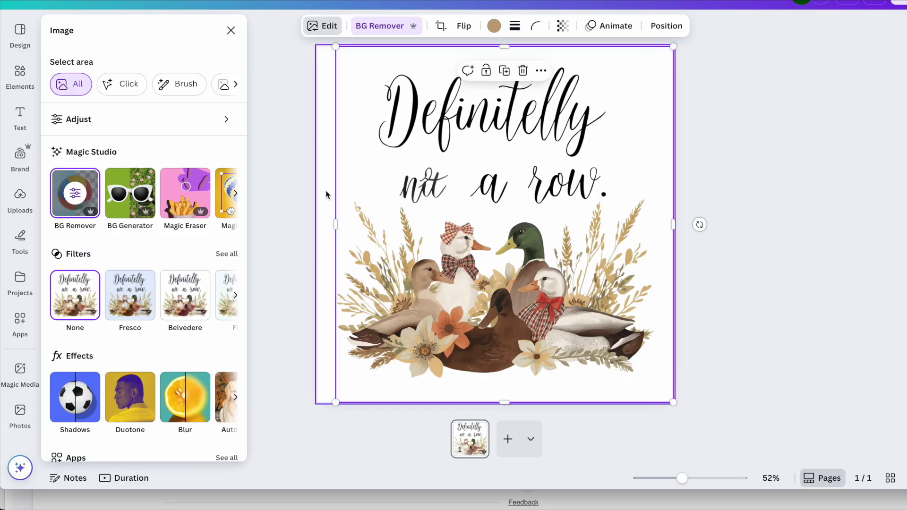
pyautogui.click(325, 191)
# Step: Try lime-green and brown page backgrounds, revert to white, and bring up the duck image's edit tools
pyautogui.click(427, 26)
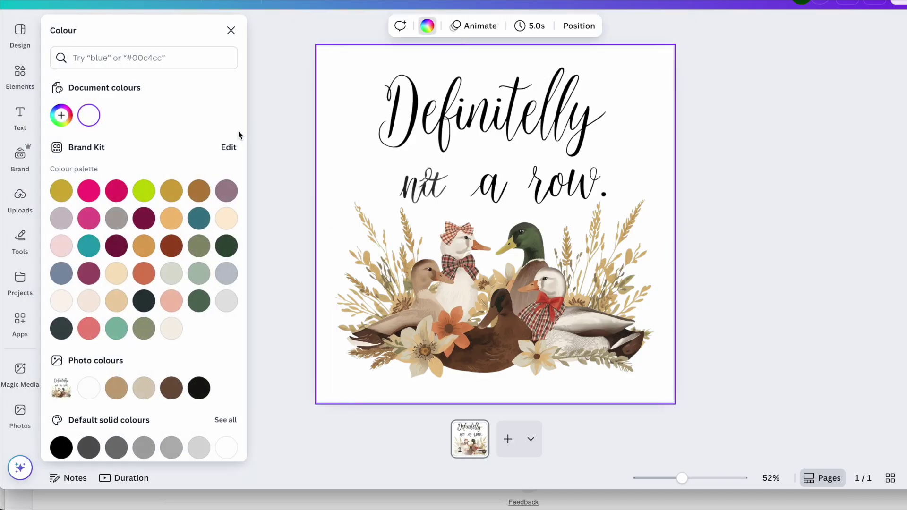
pyautogui.click(148, 197)
pyautogui.click(199, 191)
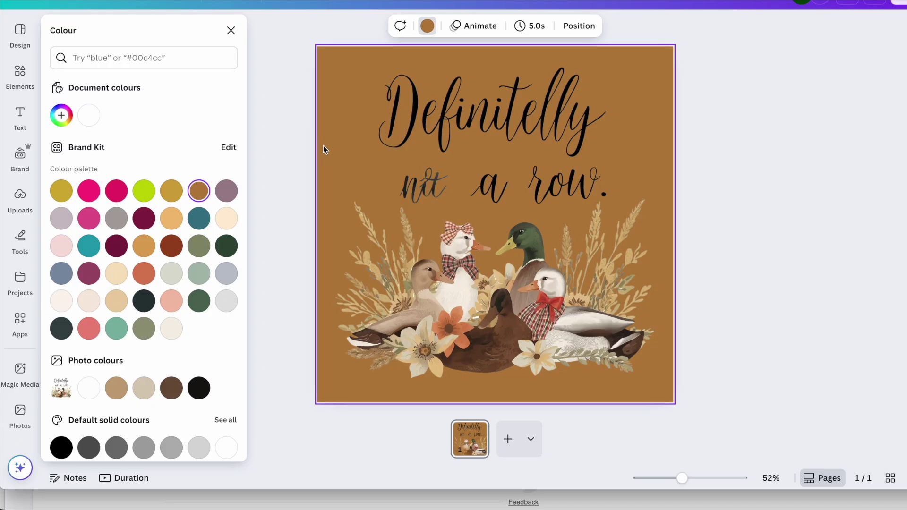
pyautogui.hotkey('ctrl', 'z')
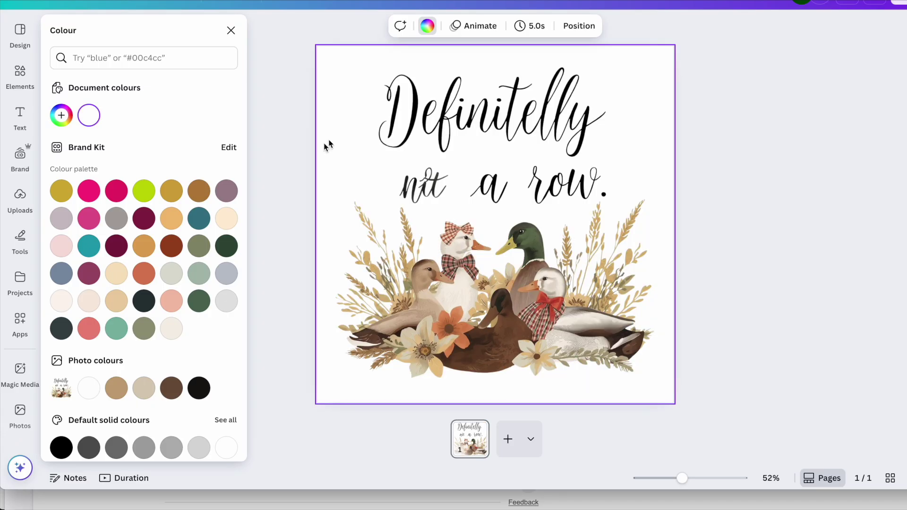
pyautogui.click(535, 131)
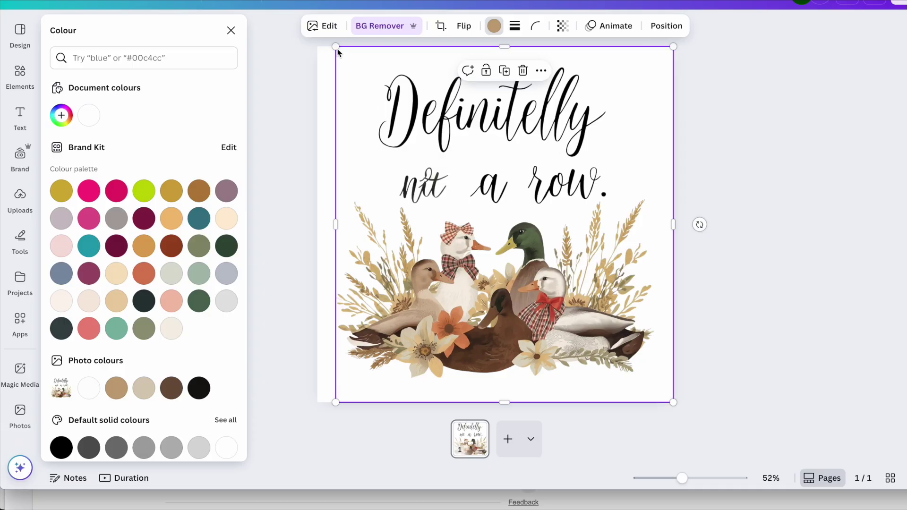
pyautogui.click(317, 27)
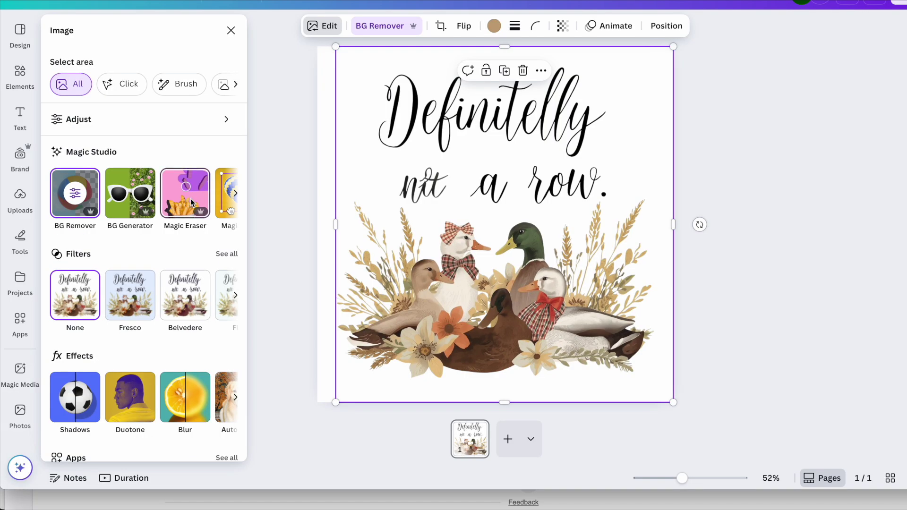
# Step: Magic Eraser the script lettering from the duck image and crop the empty space off its top
pyautogui.click(189, 201)
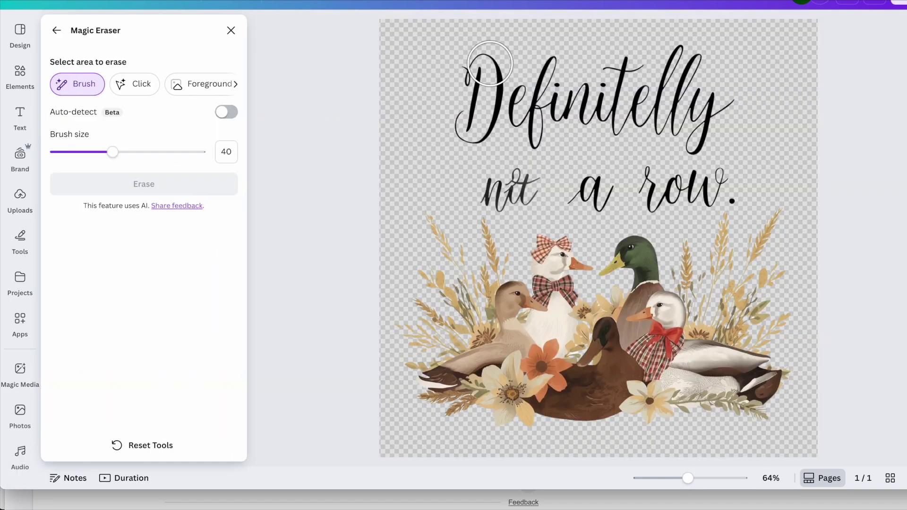
pyautogui.moveTo(494, 66)
pyautogui.mouseDown()
pyautogui.moveTo(479, 122)
pyautogui.moveTo(733, 186)
pyautogui.moveTo(680, 179)
pyautogui.moveTo(661, 192)
pyautogui.moveTo(692, 135)
pyautogui.moveTo(732, 95)
pyautogui.moveTo(704, 113)
pyautogui.moveTo(703, 60)
pyautogui.moveTo(680, 53)
pyautogui.moveTo(661, 122)
pyautogui.mouseUp()
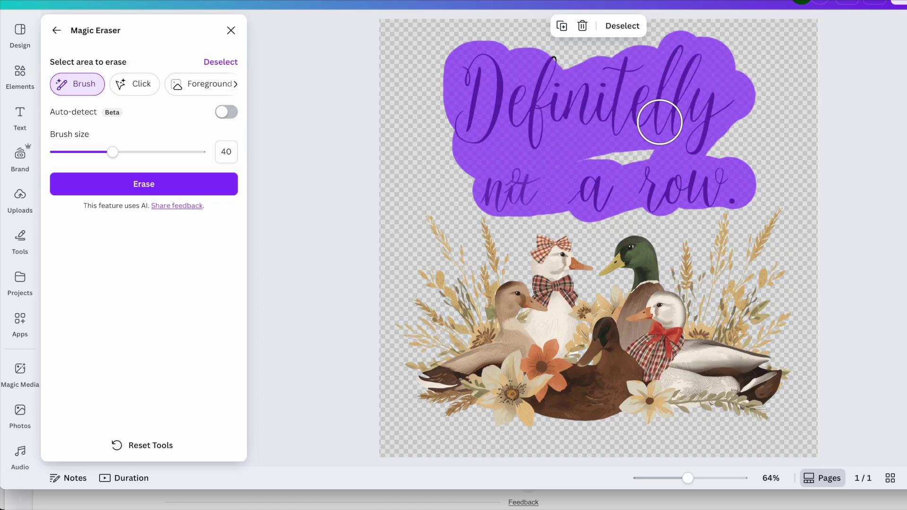
pyautogui.click(143, 193)
pyautogui.click(535, 150)
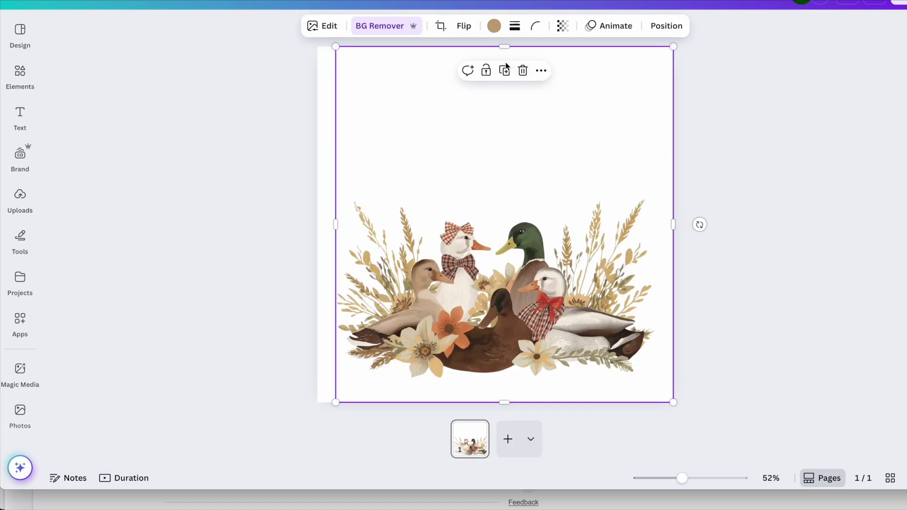
pyautogui.moveTo(505, 47); pyautogui.dragTo(502, 162)
# Step: Move the ducks to mid-page and add a 'Definitely' subheading centred at the top
pyautogui.moveTo(503, 227); pyautogui.dragTo(503, 169)
pyautogui.click(141, 151)
pyautogui.click(20, 116)
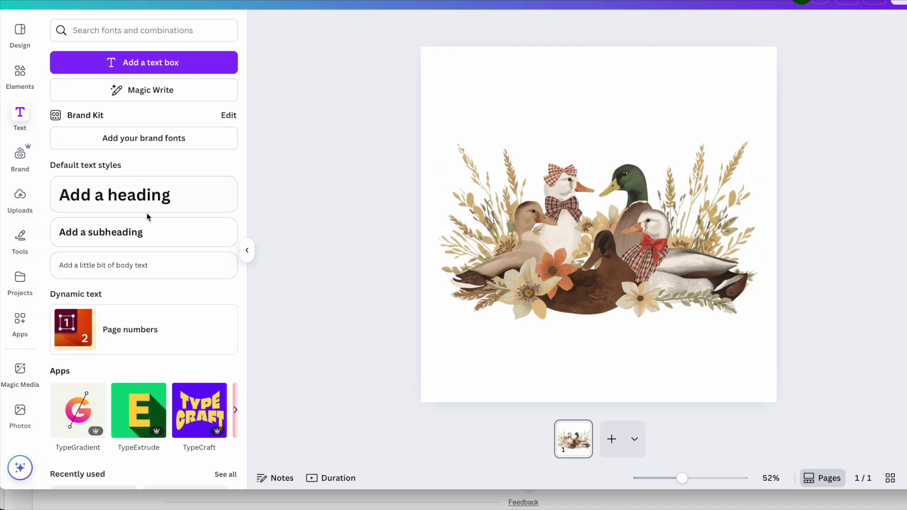
pyautogui.click(144, 234)
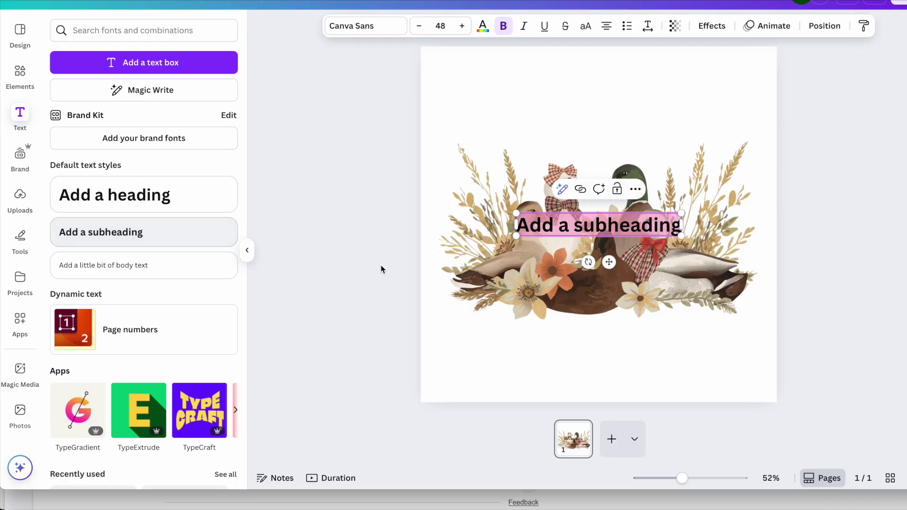
pyautogui.click(671, 303)
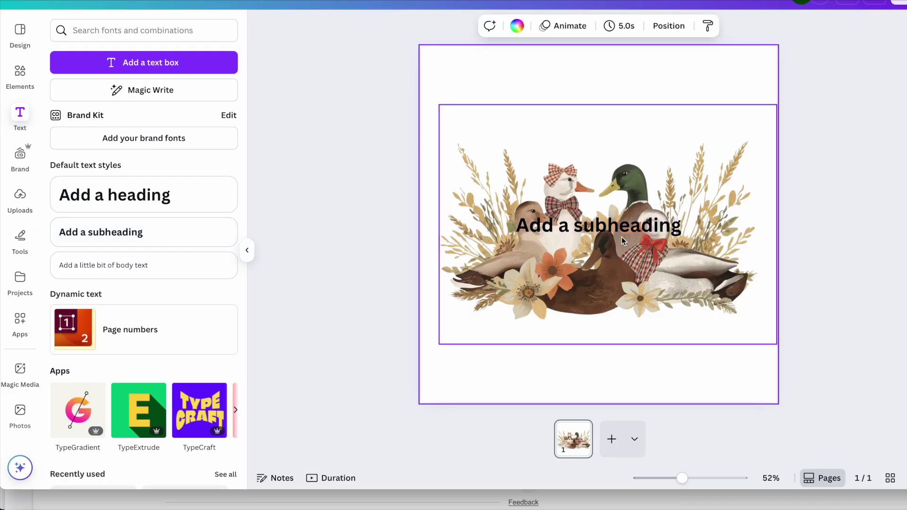
pyautogui.moveTo(612, 229); pyautogui.dragTo(613, 134)
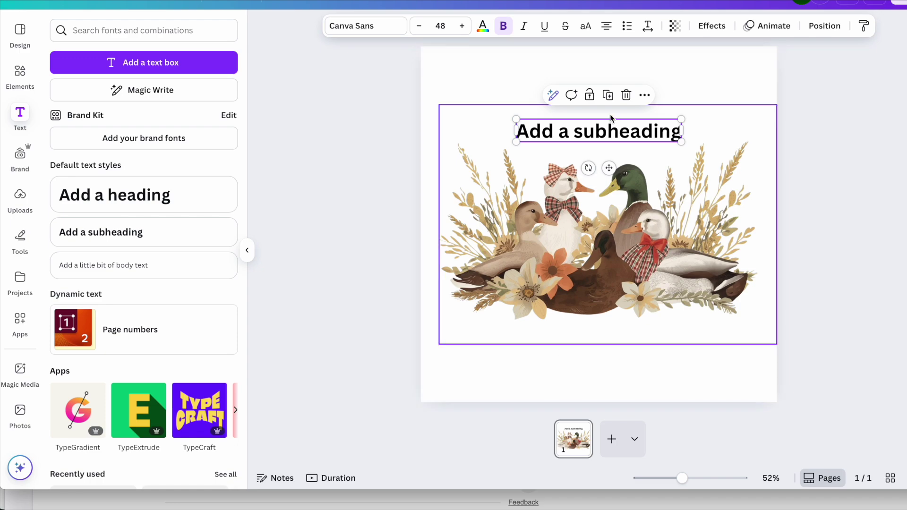
pyautogui.doubleClick(544, 137)
pyautogui.write('De')
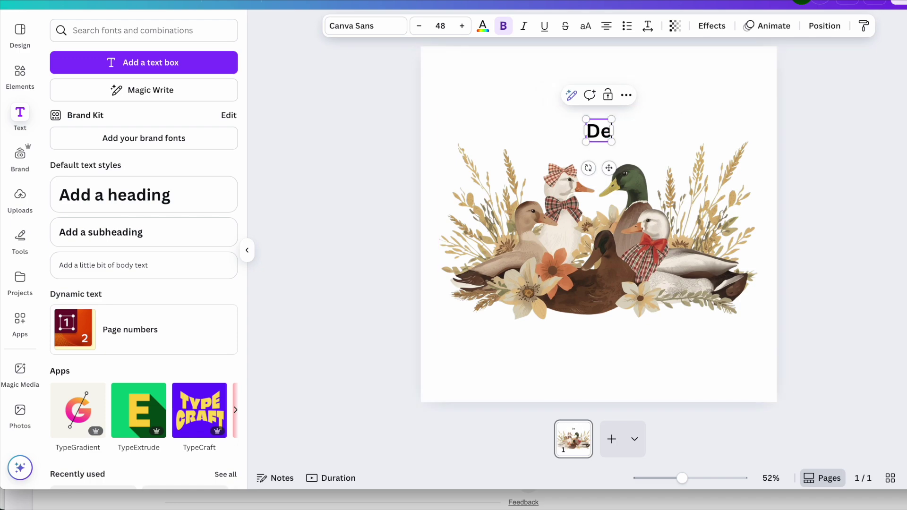
pyautogui.write('finitely')
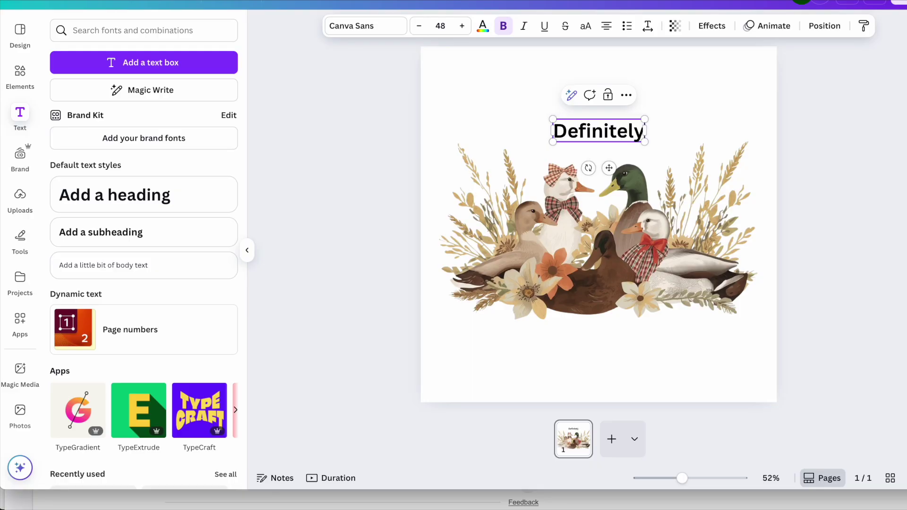
pyautogui.click(366, 26)
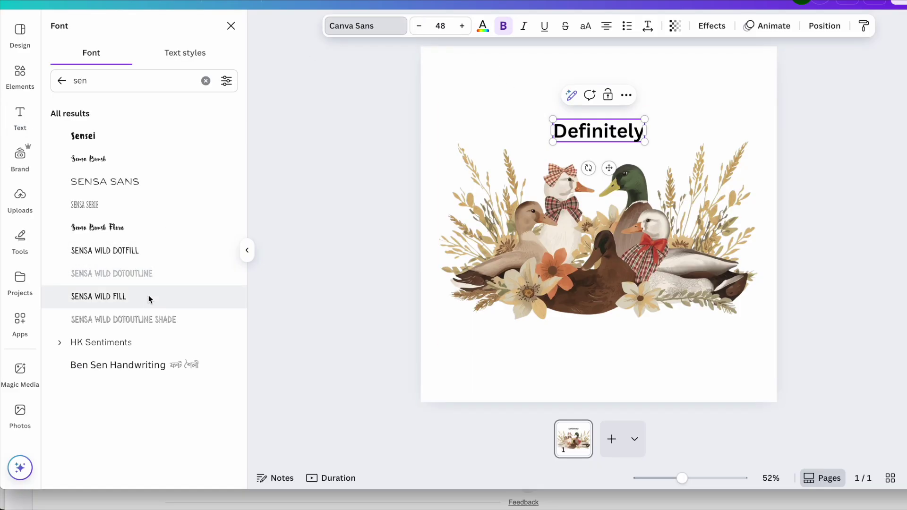
# Step: Set 'Definitely' in Sensa Wild Fill, enlarge it to about 78.8, re-centre it and duplicate it
pyautogui.click(134, 299)
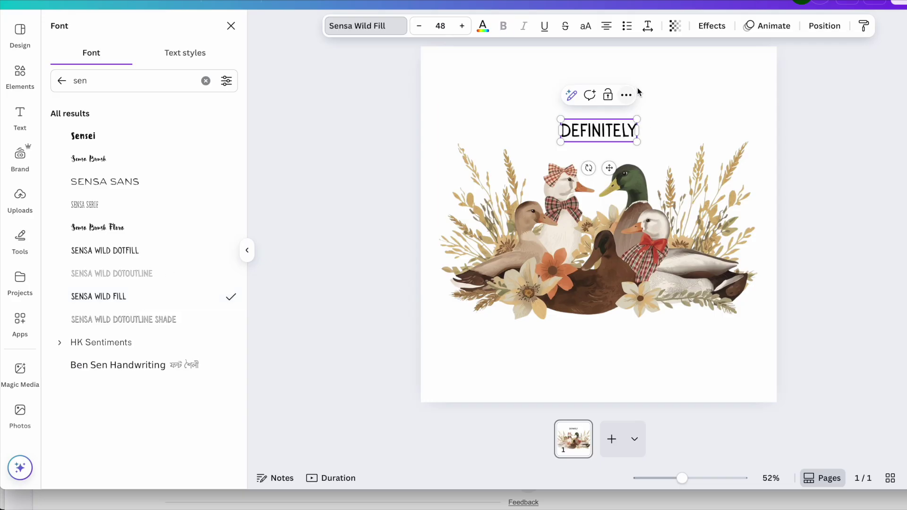
pyautogui.moveTo(561, 119); pyautogui.dragTo(530, 110)
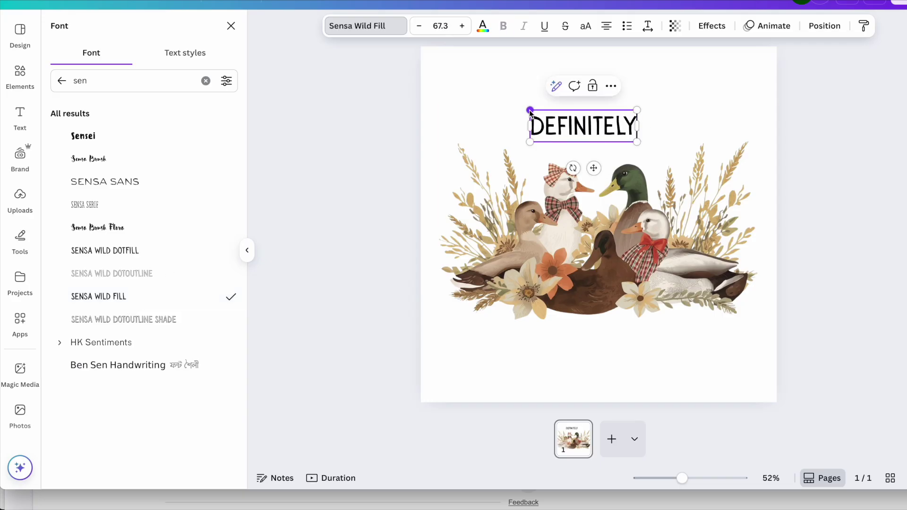
pyautogui.moveTo(636, 111); pyautogui.dragTo(599, 344)
pyautogui.click(740, 123)
pyautogui.click(613, 91)
# Step: Change the copied text below the ducks to 'NOT IN A ROW' and shrink it to font size 69.8
pyautogui.doubleClick(598, 342)
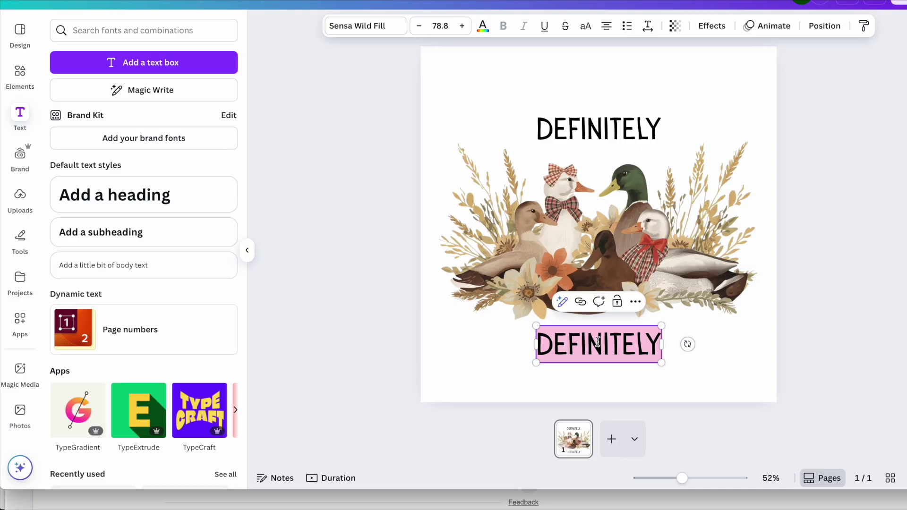
pyautogui.write('NOT IN A')
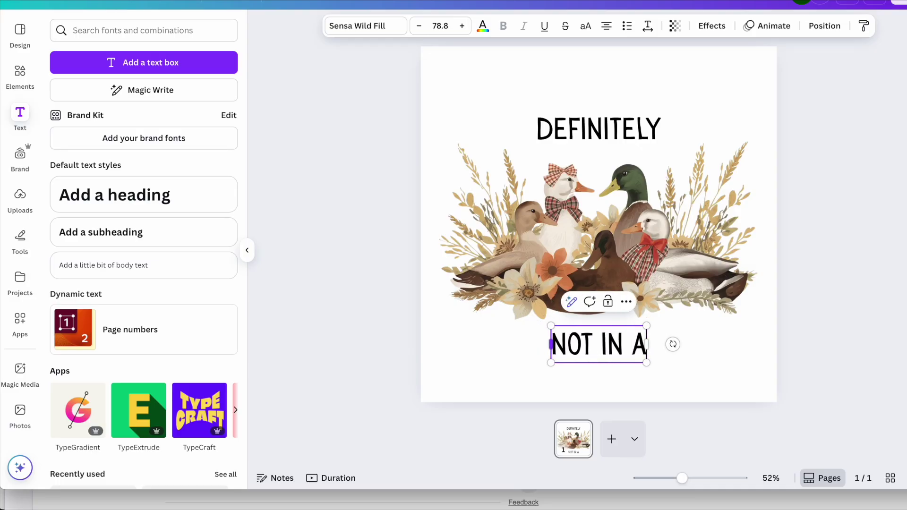
pyautogui.write(' ROW')
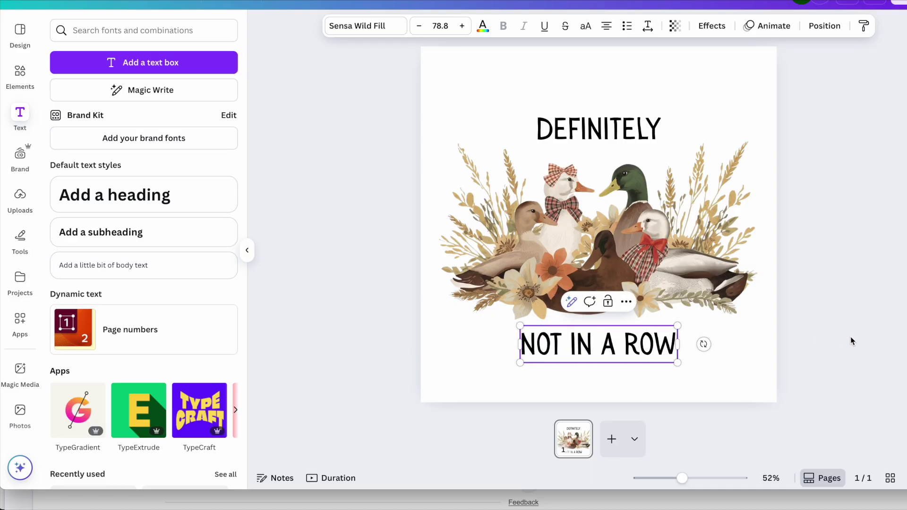
pyautogui.click(852, 341)
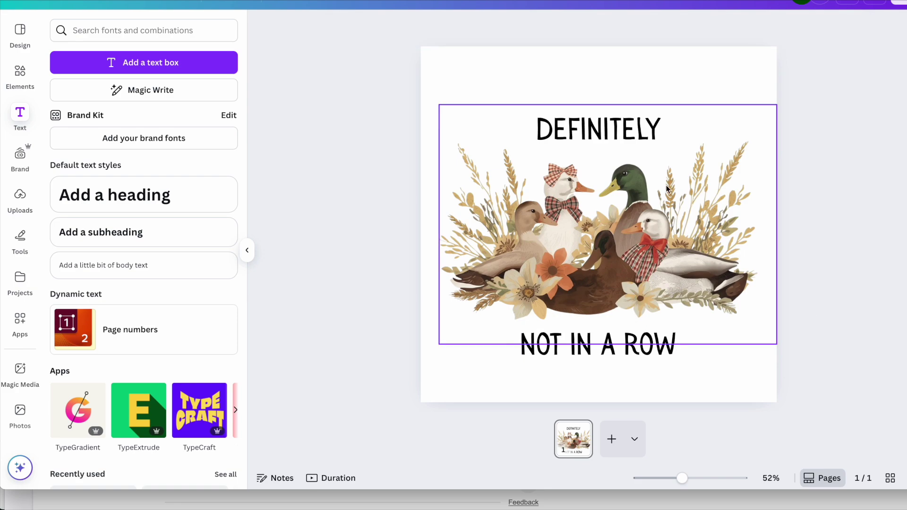
pyautogui.click(646, 347)
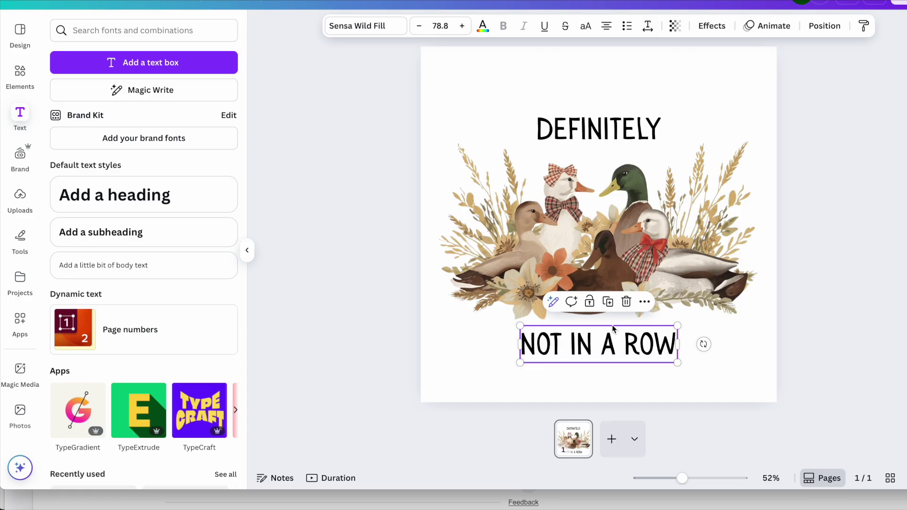
pyautogui.click(419, 26)
pyautogui.click(419, 26)
pyautogui.click(419, 26)
pyautogui.click(419, 26)
pyautogui.click(419, 26)
pyautogui.click(419, 26)
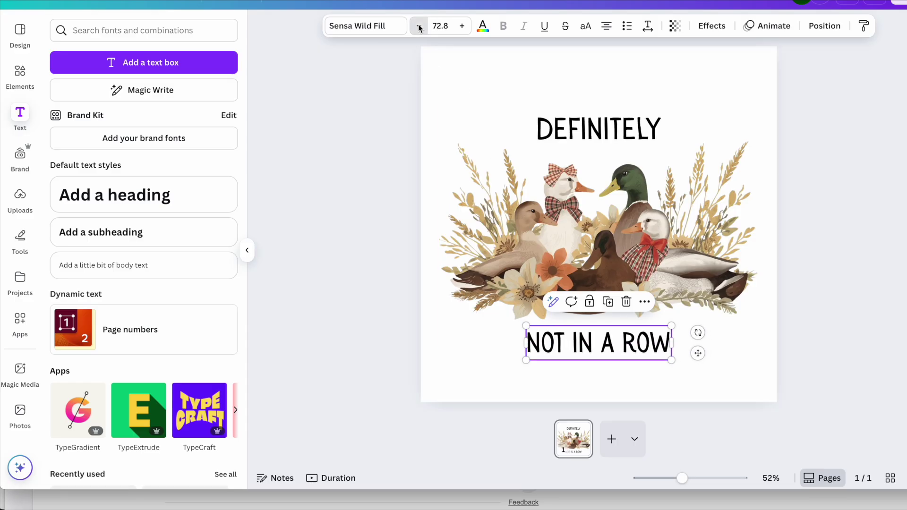
pyautogui.click(419, 26)
pyautogui.click(419, 26)
pyautogui.click(419, 26)
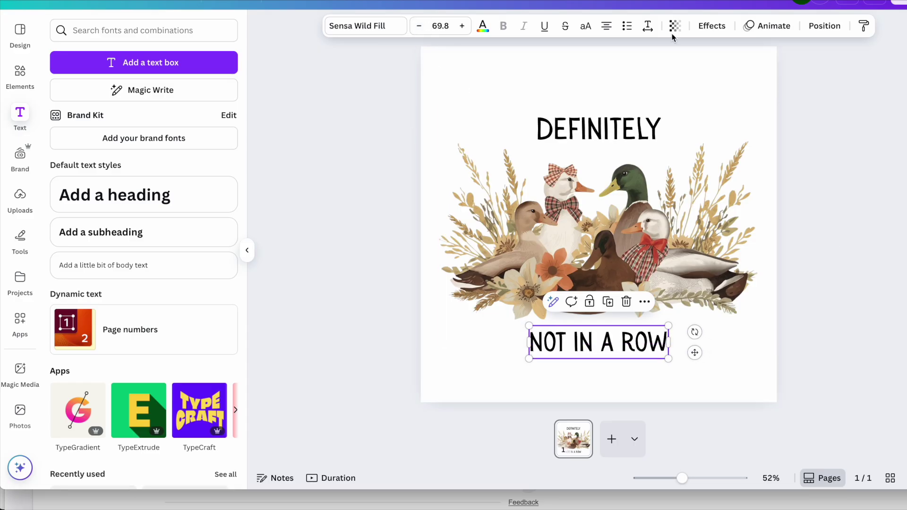
pyautogui.click(652, 28)
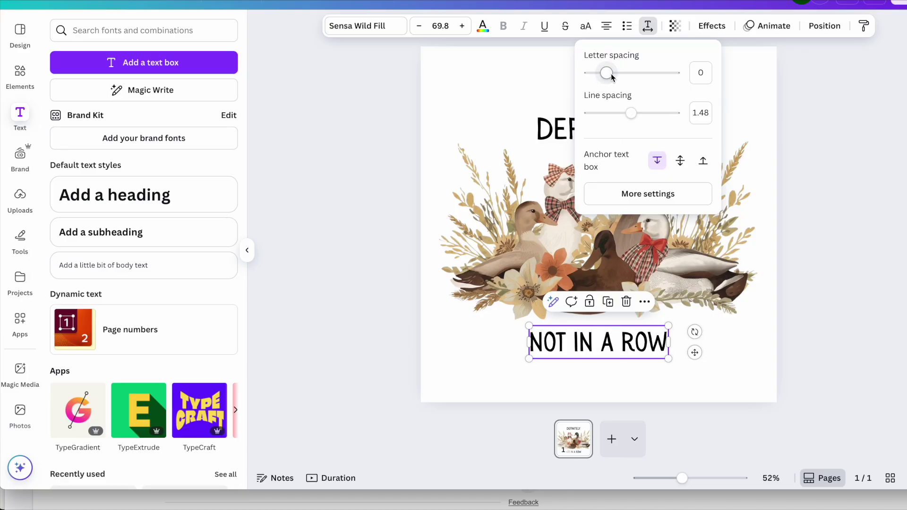
# Step: Widen NOT IN A ROW's letter spacing to 52 and delete the old DEFINITELY heading
pyautogui.moveTo(611, 75); pyautogui.dragTo(612, 76)
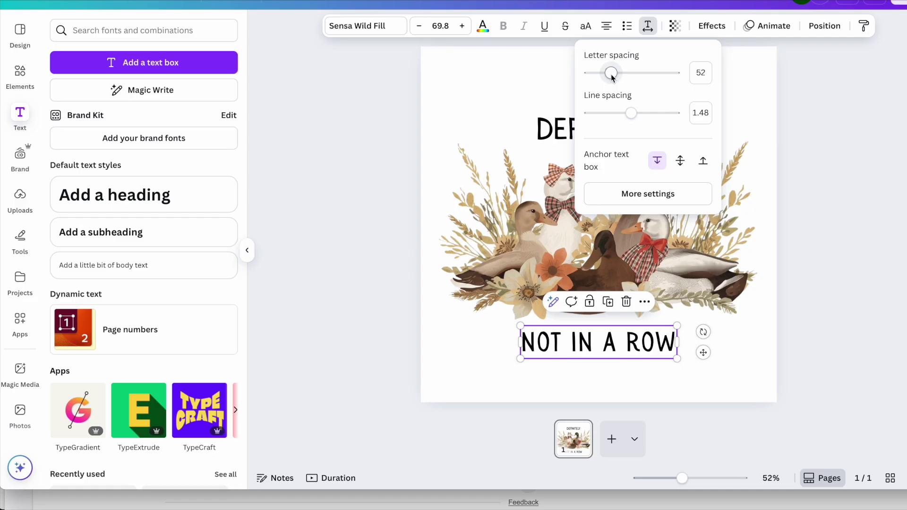
pyautogui.click(557, 128)
pyautogui.press('Delete')
# Step: Duplicate NOT IN A ROW, retype the copy as 'DEFINITELY', and move it above the ducks
pyautogui.click(618, 342)
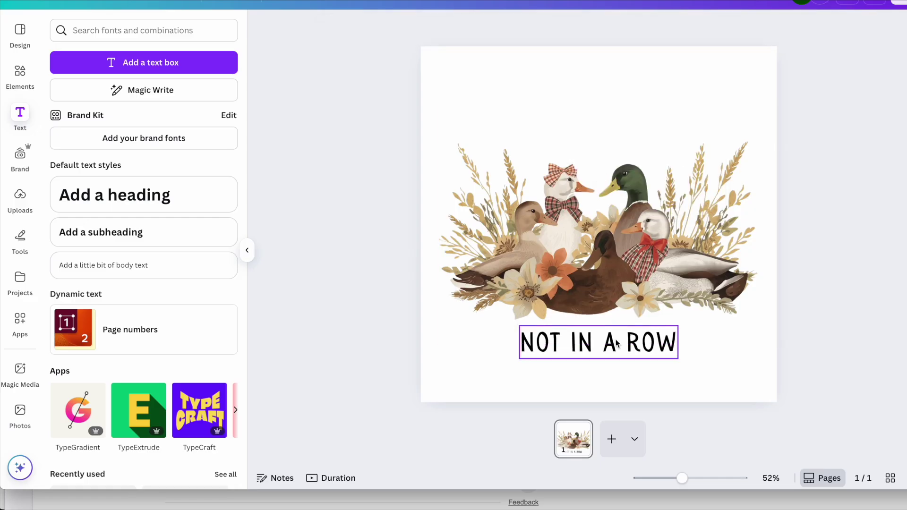
pyautogui.click(612, 306)
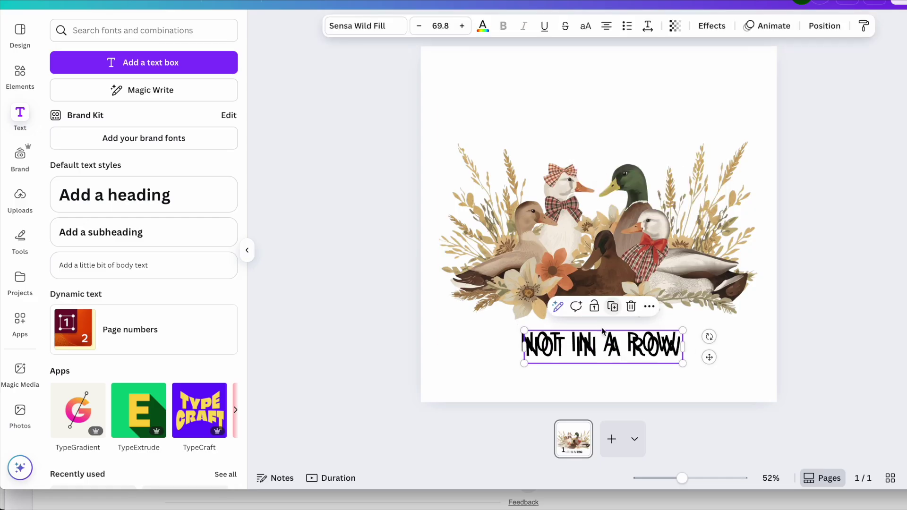
pyautogui.doubleClick(529, 348)
pyautogui.write('DEFINITELY')
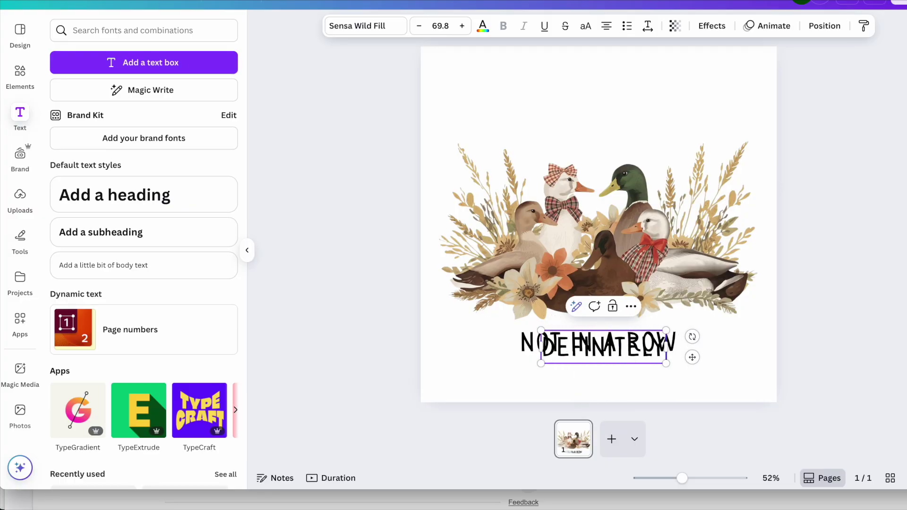
pyautogui.click(731, 373)
pyautogui.moveTo(636, 330); pyautogui.dragTo(627, 112)
# Step: Recolour DEFINITELY to dark charcoal #221E1A, then give NOT IN A ROW the same swatch
pyautogui.click(482, 25)
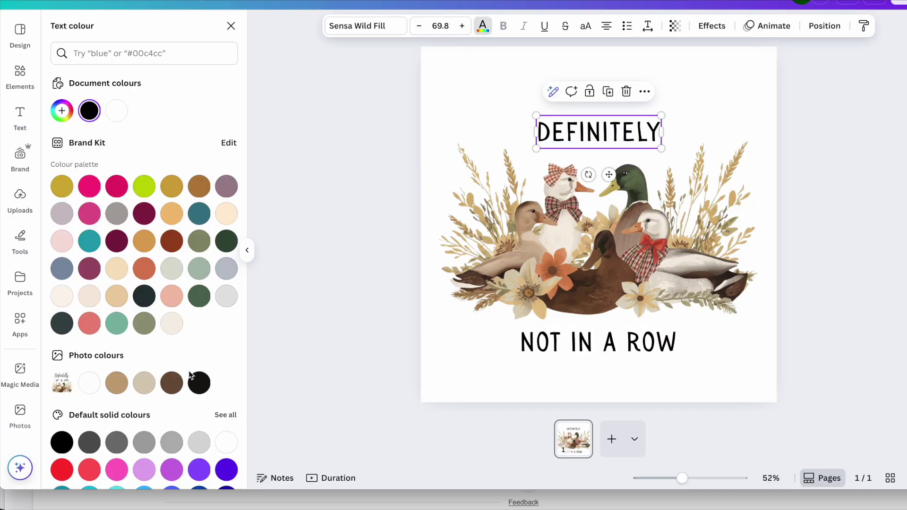
pyautogui.scroll(-2, 219, 330)
pyautogui.click(198, 350)
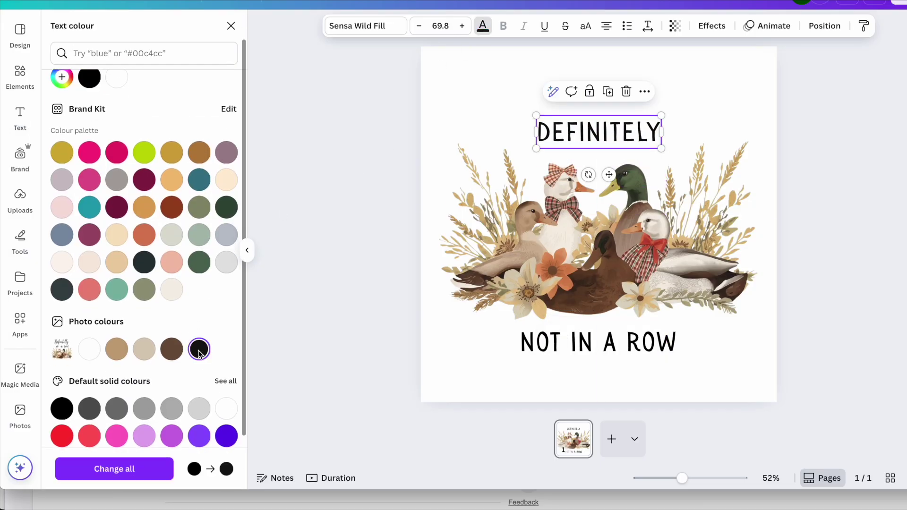
pyautogui.scroll(2, 121, 183)
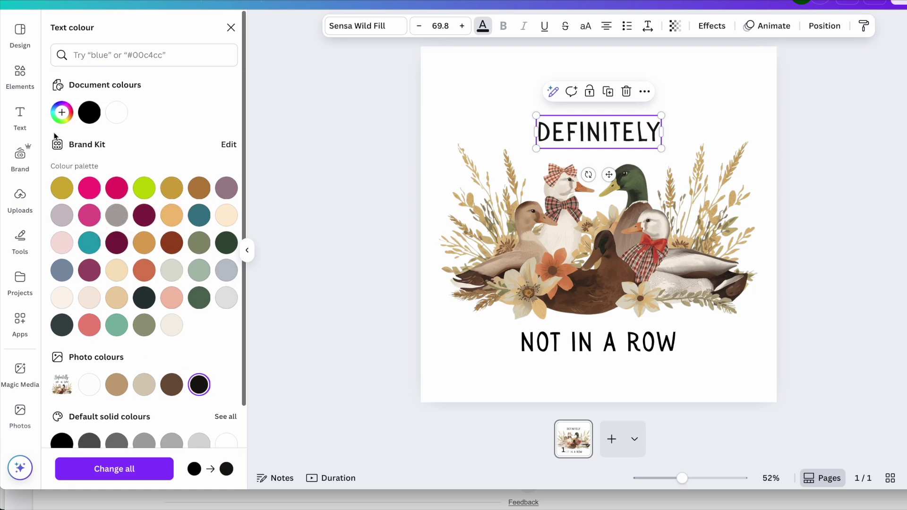
pyautogui.click(61, 110)
pyautogui.moveTo(93, 192); pyautogui.dragTo(100, 190)
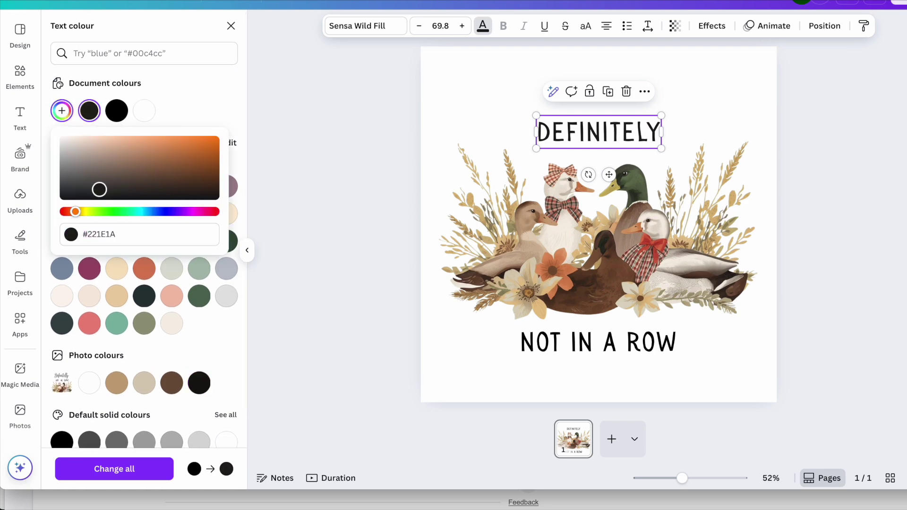
pyautogui.click(112, 234)
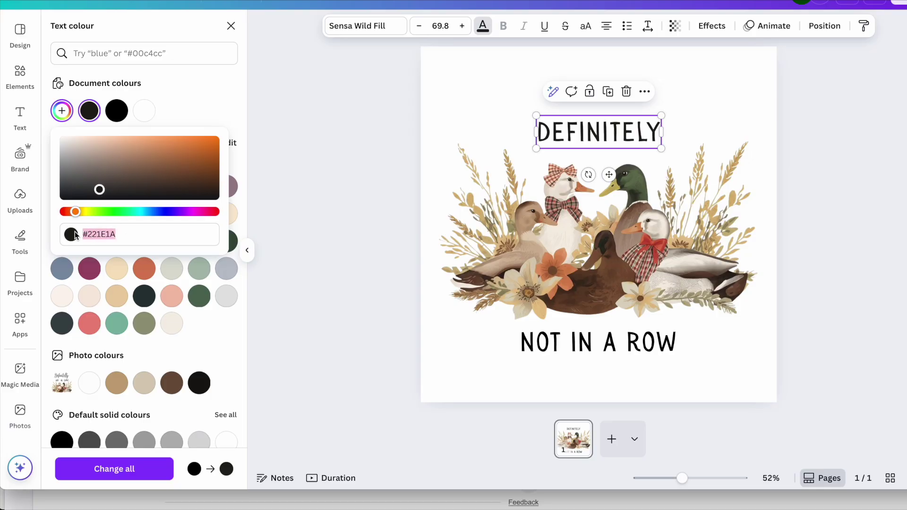
pyautogui.click(632, 343)
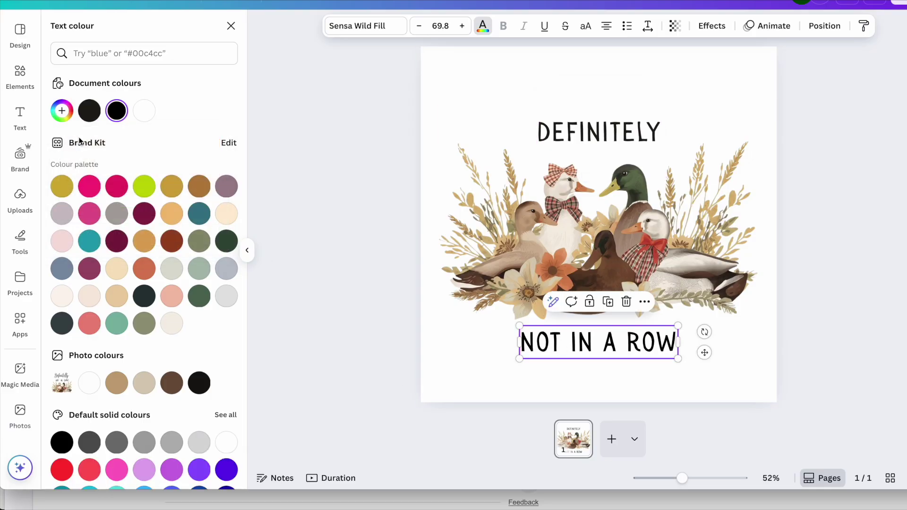
pyautogui.click(90, 111)
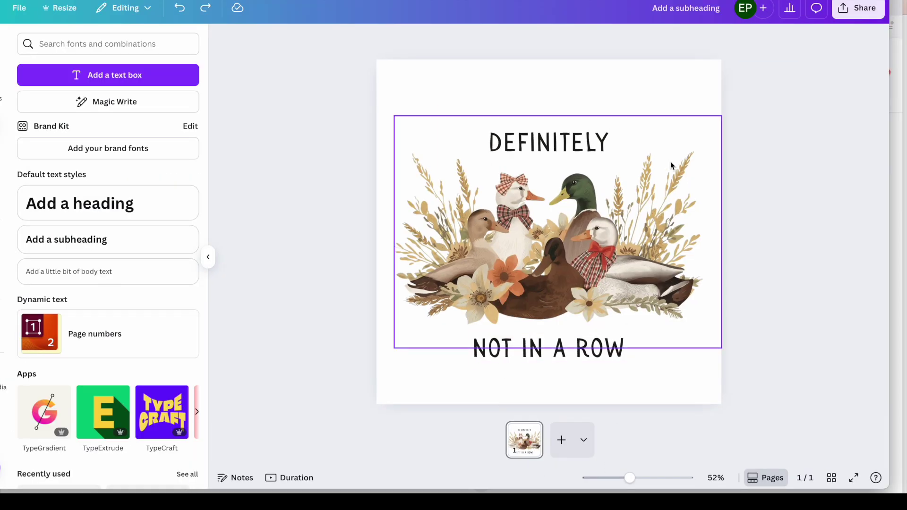
pyautogui.click(576, 141)
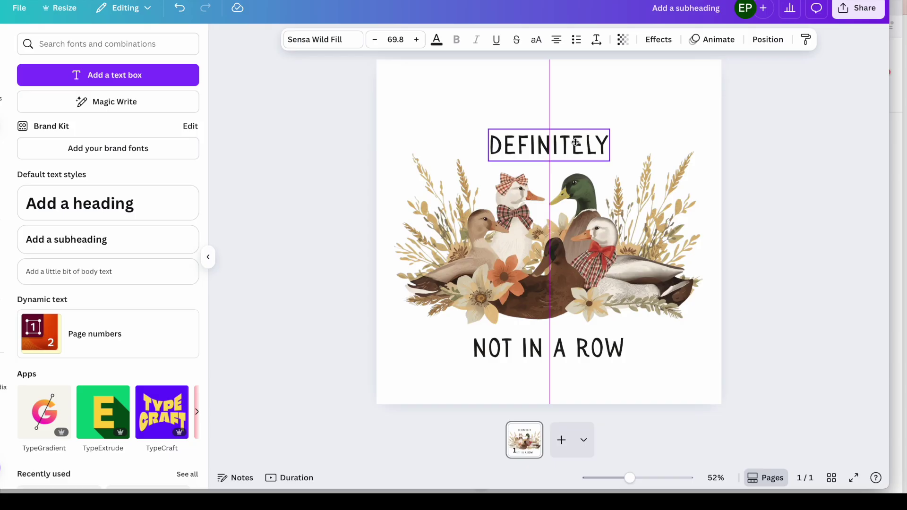
pyautogui.click(786, 169)
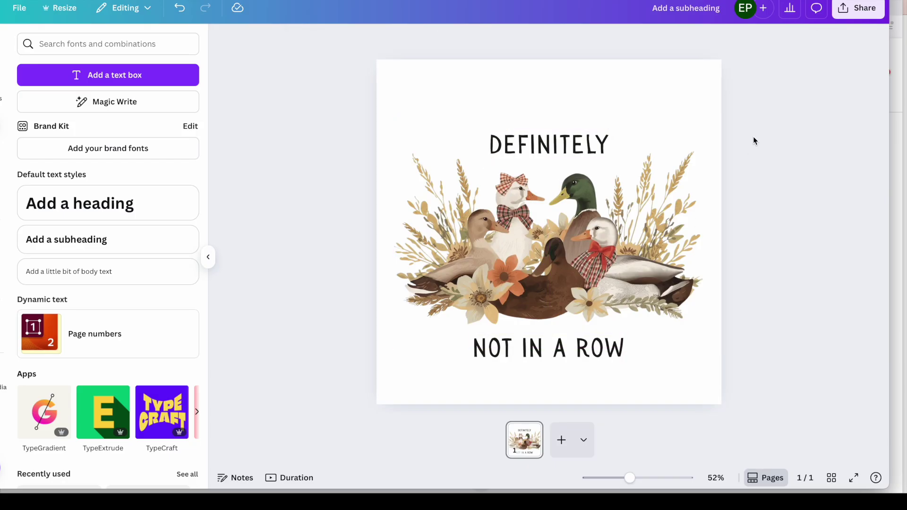
pyautogui.click(543, 142)
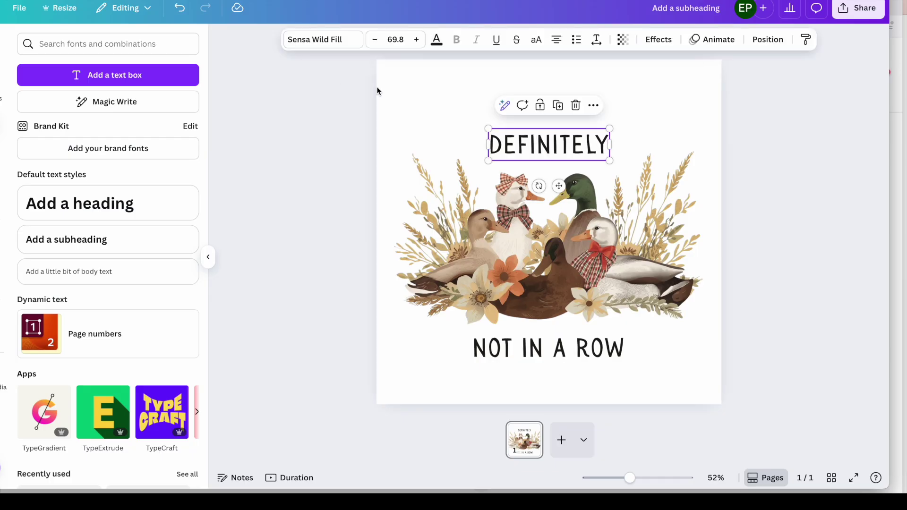
pyautogui.click(353, 44)
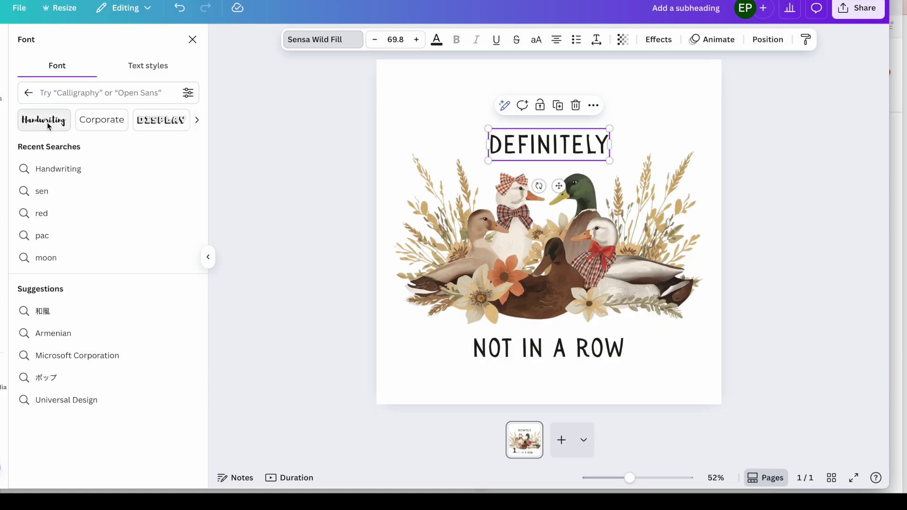
pyautogui.click(197, 121)
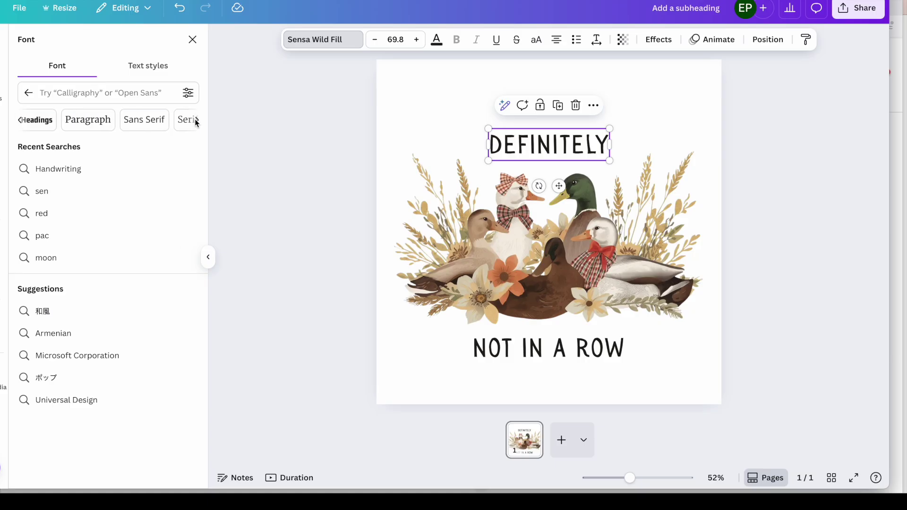
pyautogui.click(197, 120)
pyautogui.click(197, 120)
pyautogui.click(197, 120)
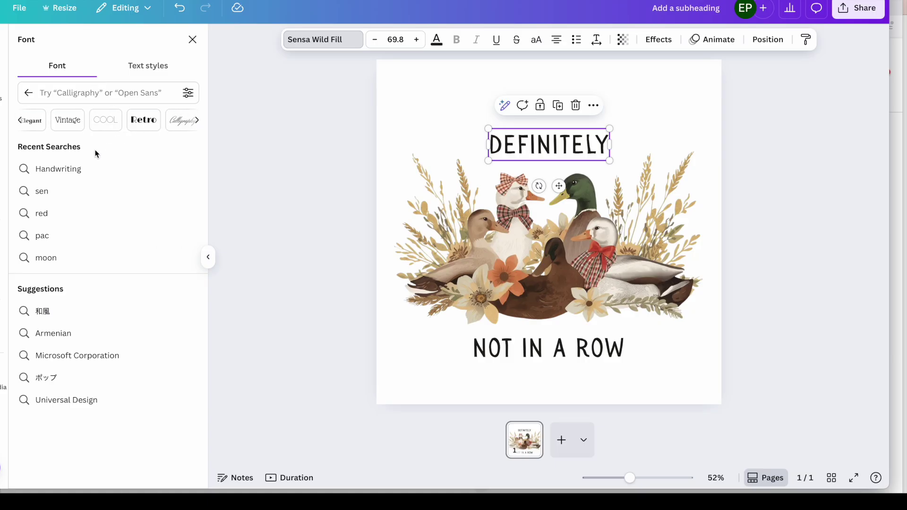
pyautogui.click(44, 129)
pyautogui.click(66, 302)
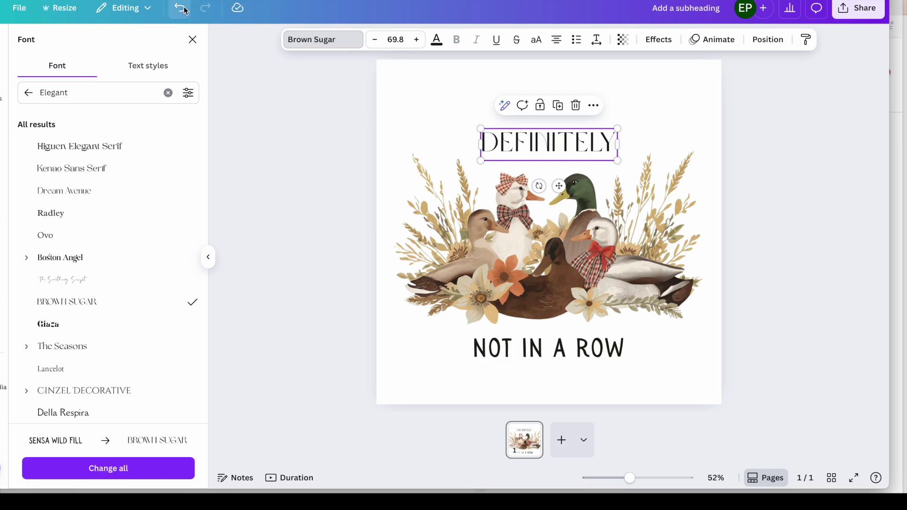
pyautogui.click(184, 11)
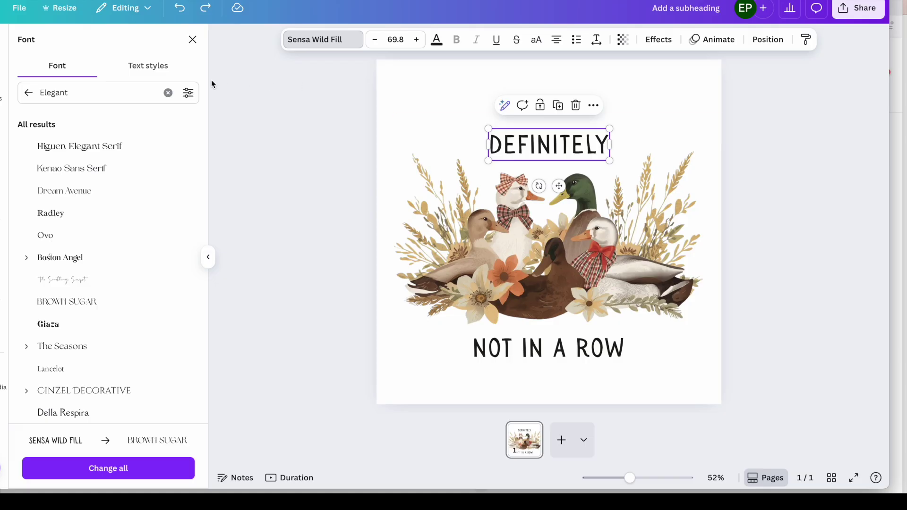
pyautogui.click(193, 39)
pyautogui.click(781, 203)
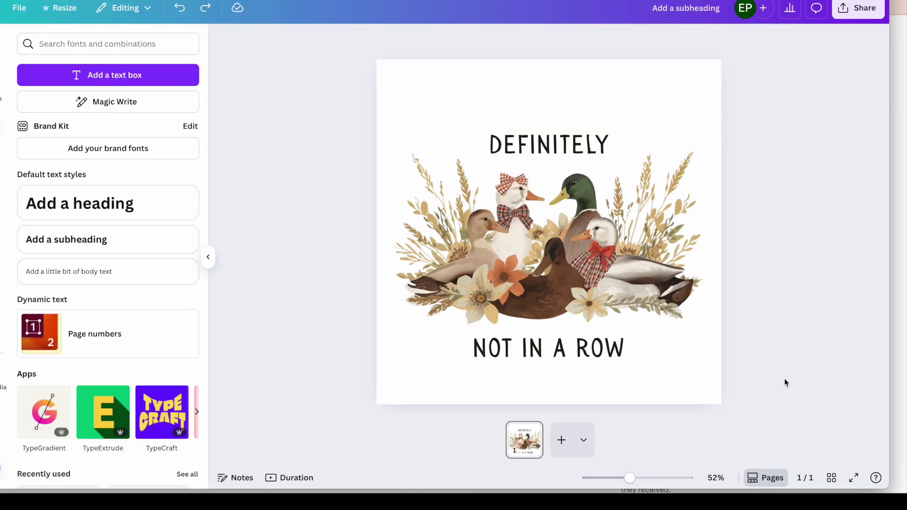
# Step: Group the ducks with both text lines and paste the group, resized and centred, onto the sweatshirt mockup
pyautogui.moveTo(785, 379); pyautogui.dragTo(347, 88)
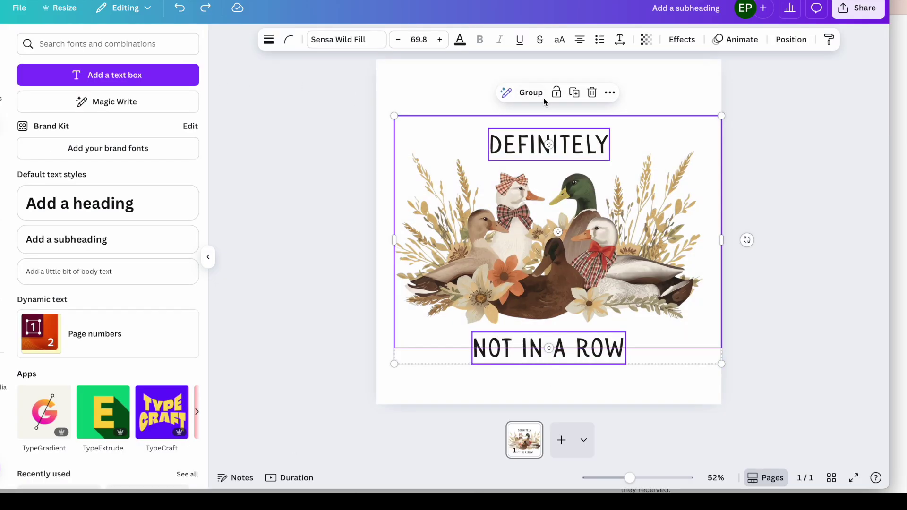
pyautogui.click(529, 93)
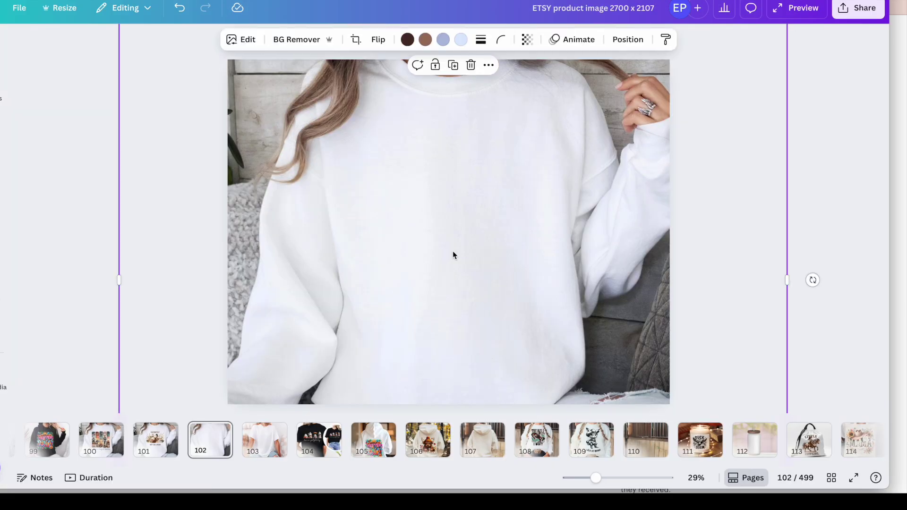
pyautogui.hotkey('ctrl', 'v')
pyautogui.moveTo(358, 172); pyautogui.dragTo(472, 233)
pyautogui.moveTo(537, 294); pyautogui.dragTo(573, 324)
pyautogui.moveTo(521, 280); pyautogui.dragTo(513, 274)
pyautogui.click(763, 326)
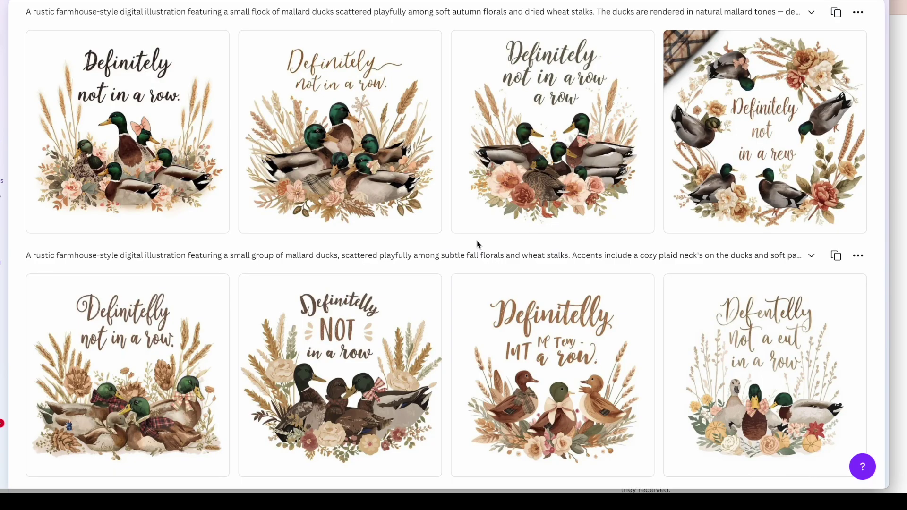
pyautogui.scroll(-1, 478, 244)
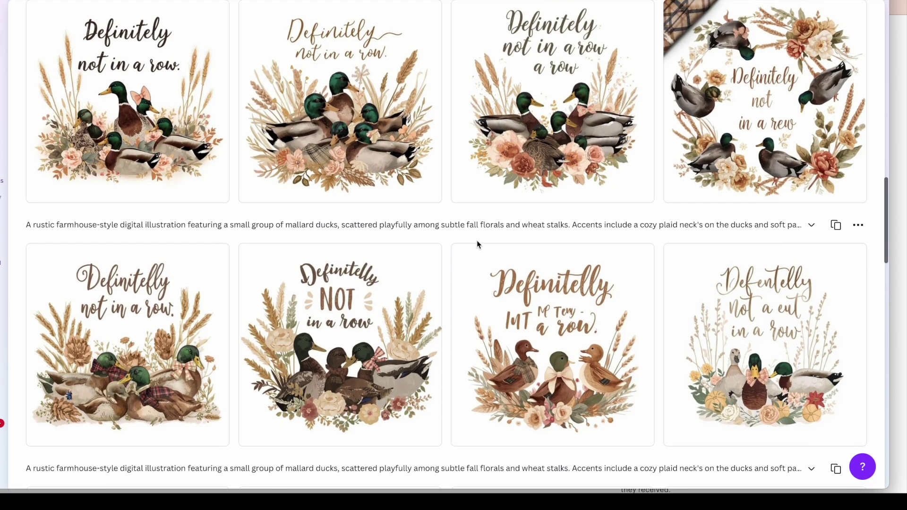
# Step: Scroll through the generated duck images and back up to the retro 70s mallard prompt box
pyautogui.scroll(-1, 478, 244)
pyautogui.scroll(-3, 478, 244)
pyautogui.scroll(-12, 372, 353)
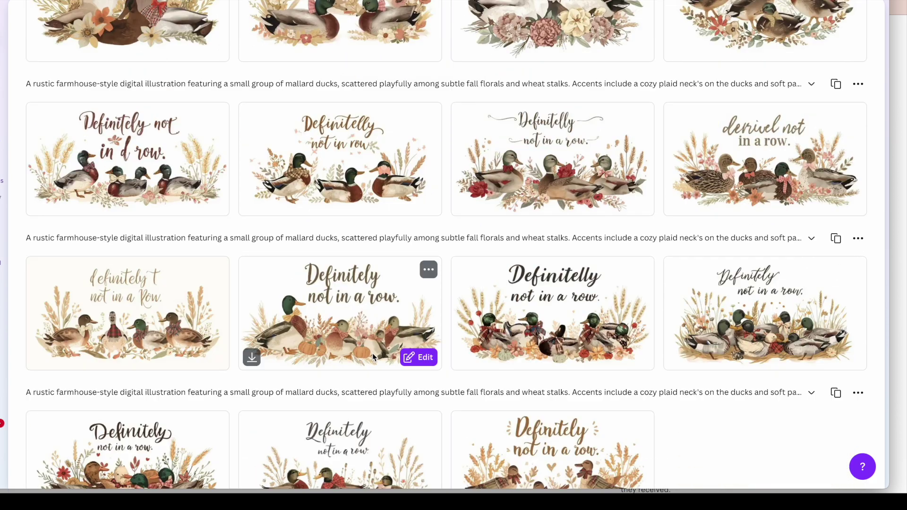
pyautogui.scroll(4, 373, 353)
pyautogui.scroll(3, 373, 357)
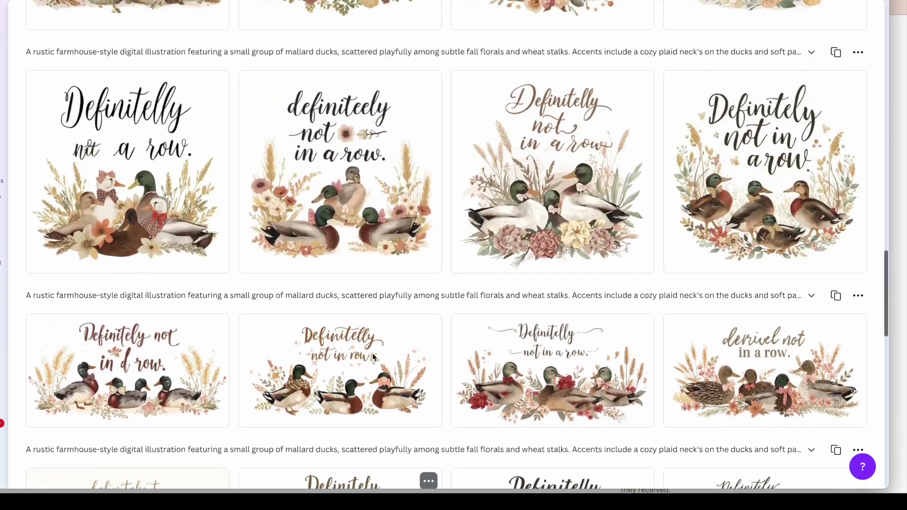
pyautogui.scroll(10, 588, 285)
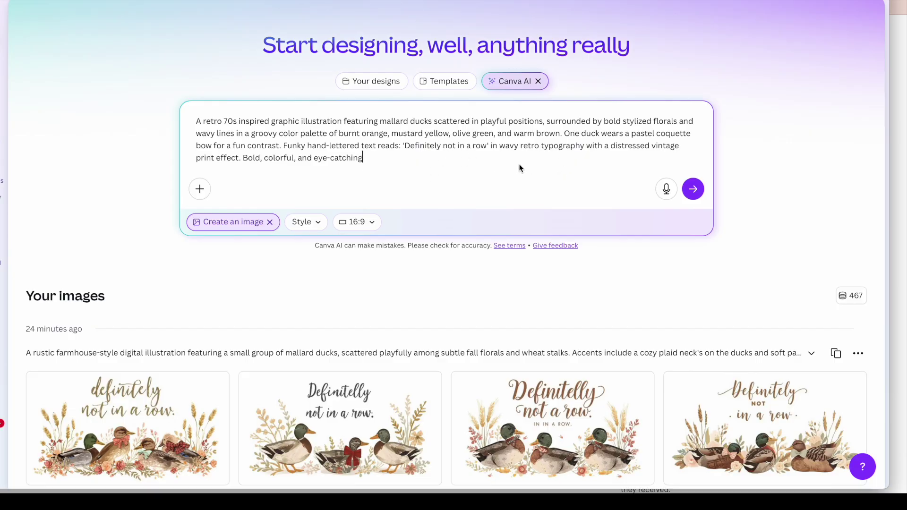
# Step: Generate square 1:1 images from the retro 70s mallard prompt
pyautogui.click(306, 222)
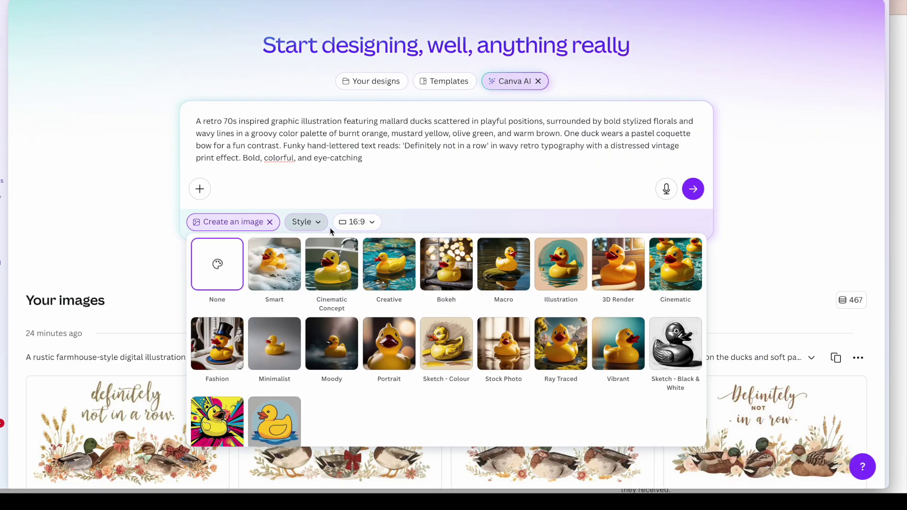
pyautogui.click(368, 223)
pyautogui.click(333, 265)
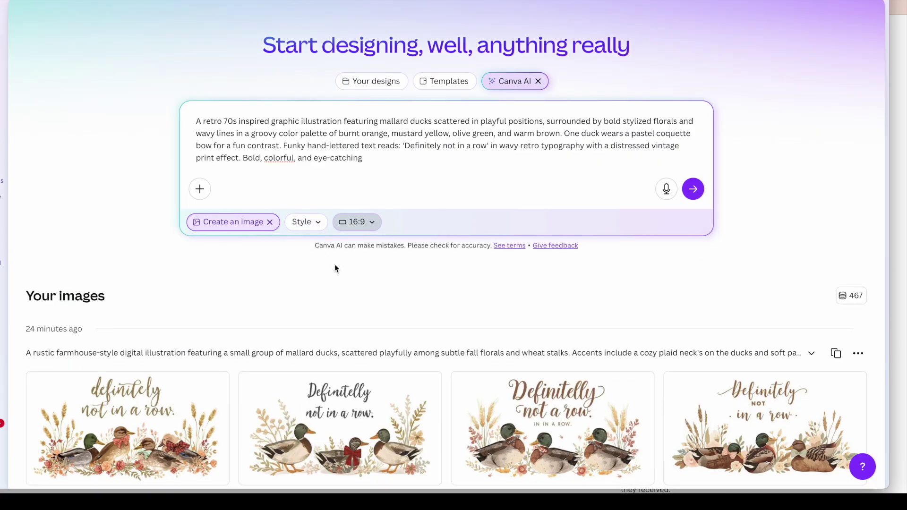
pyautogui.click(693, 189)
# Step: Browse down the image history, reusing the rustic farmhouse prompt, to the older mallard-and-flowers illustrations
pyautogui.scroll(-2, 694, 189)
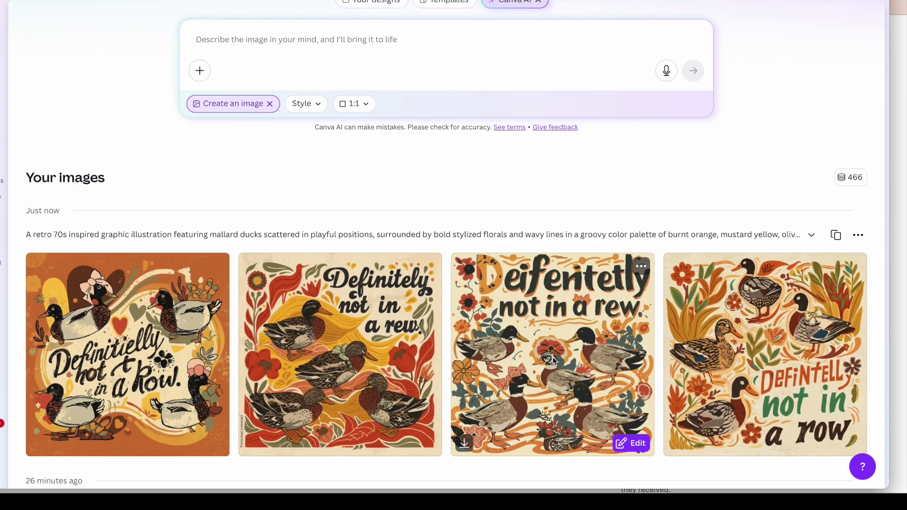
pyautogui.scroll(-2, 756, 331)
pyautogui.scroll(-2, 827, 402)
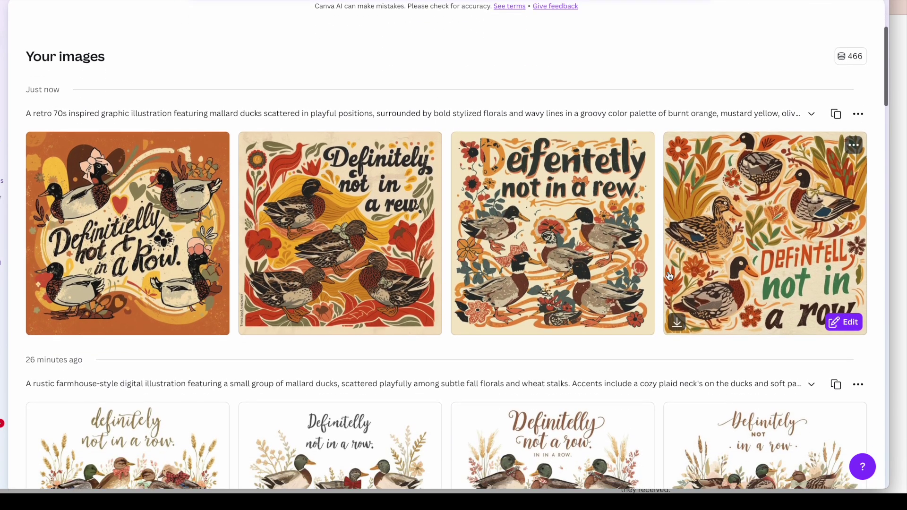
pyautogui.click(836, 377)
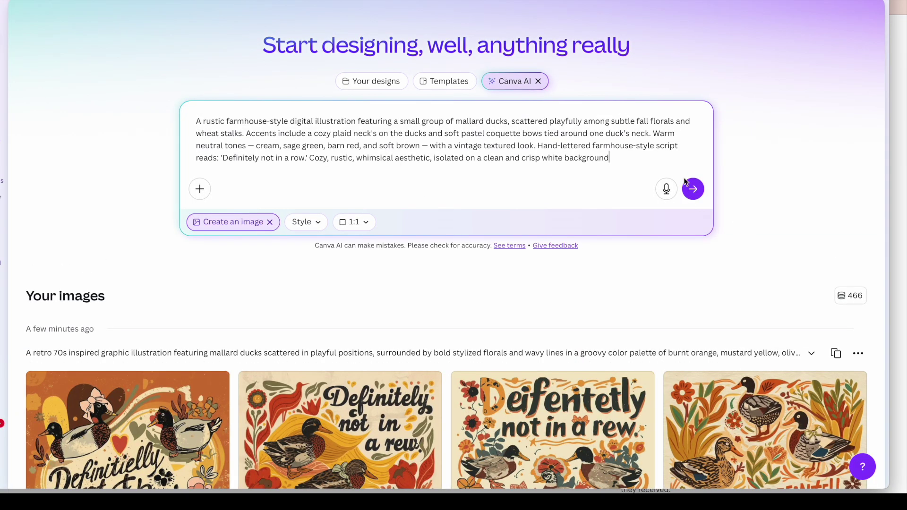
pyautogui.scroll(-3, 699, 285)
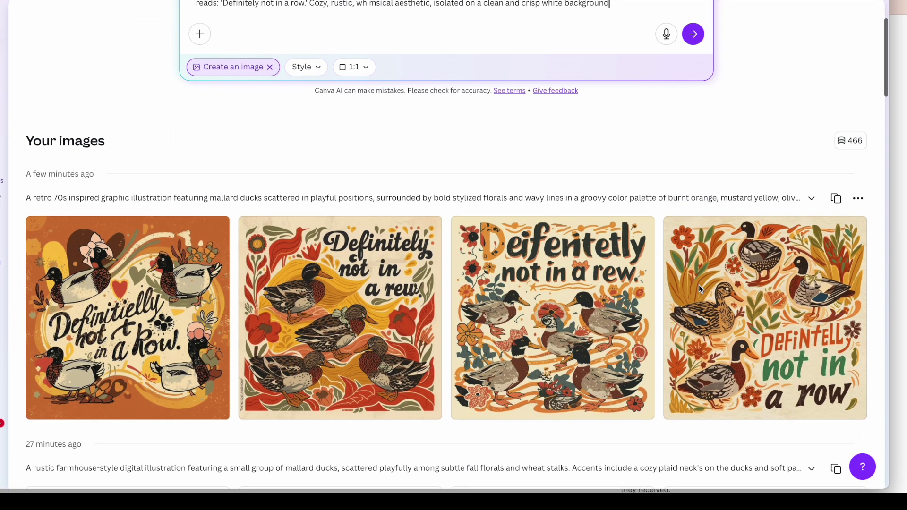
pyautogui.scroll(-8, 603, 324)
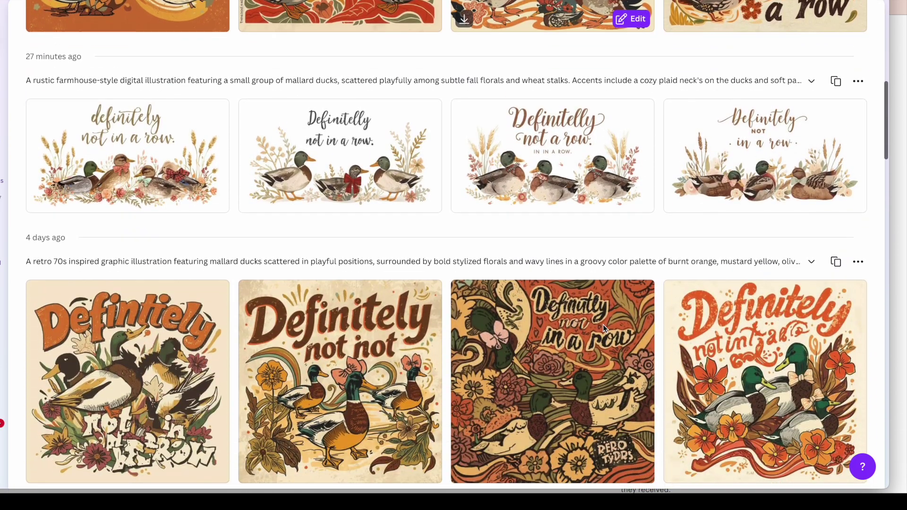
pyautogui.scroll(-7, 603, 324)
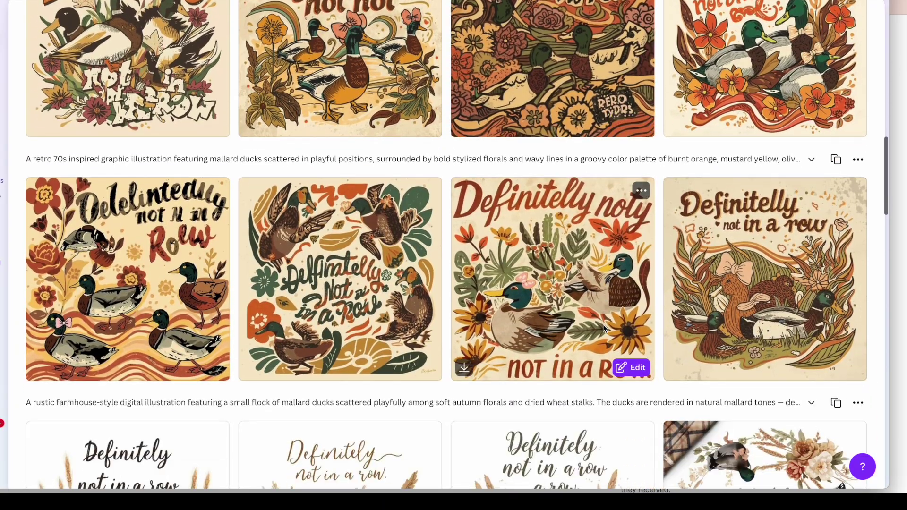
# Step: Open the autumn mallard illustration in a design, remove its cream background, and crop off its left edge
pyautogui.click(633, 368)
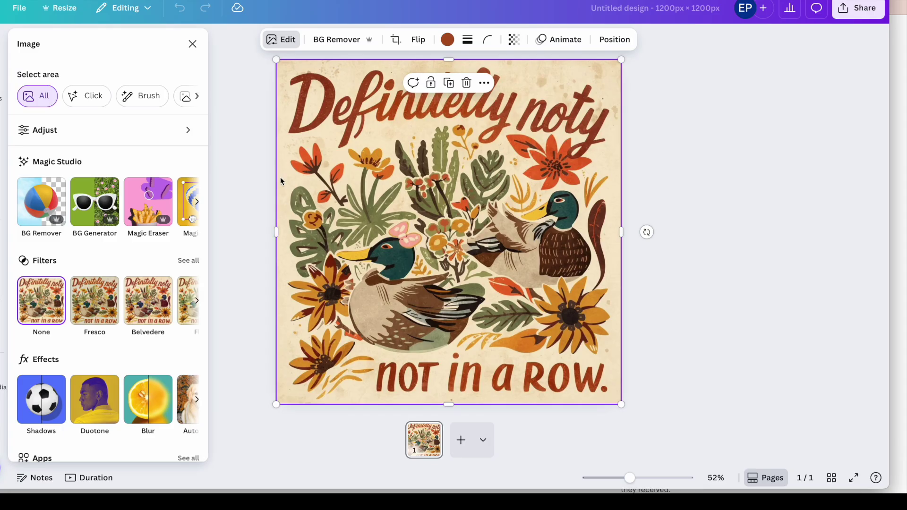
pyautogui.click(337, 36)
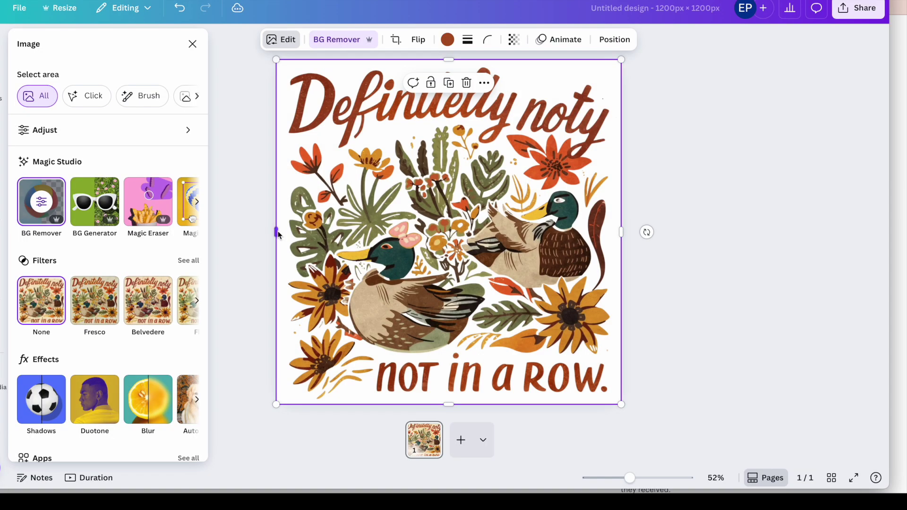
pyautogui.moveTo(277, 231); pyautogui.dragTo(328, 232)
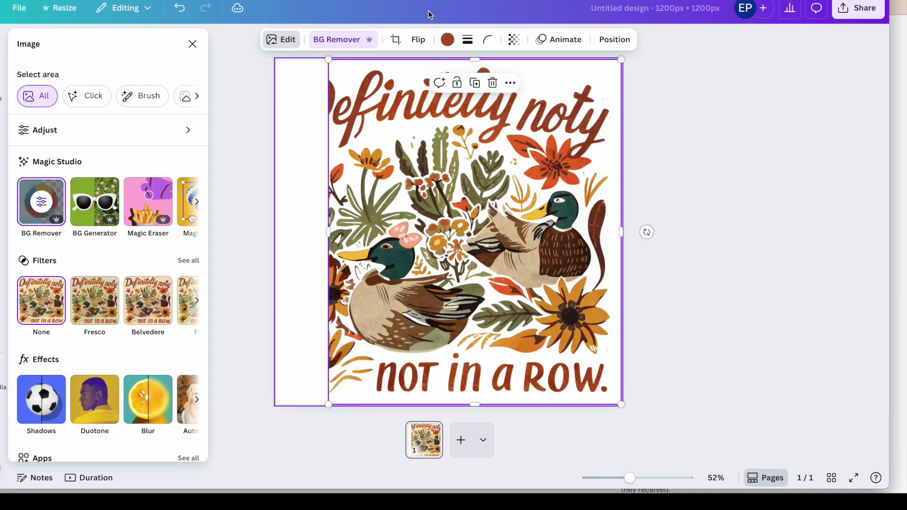
pyautogui.click(303, 124)
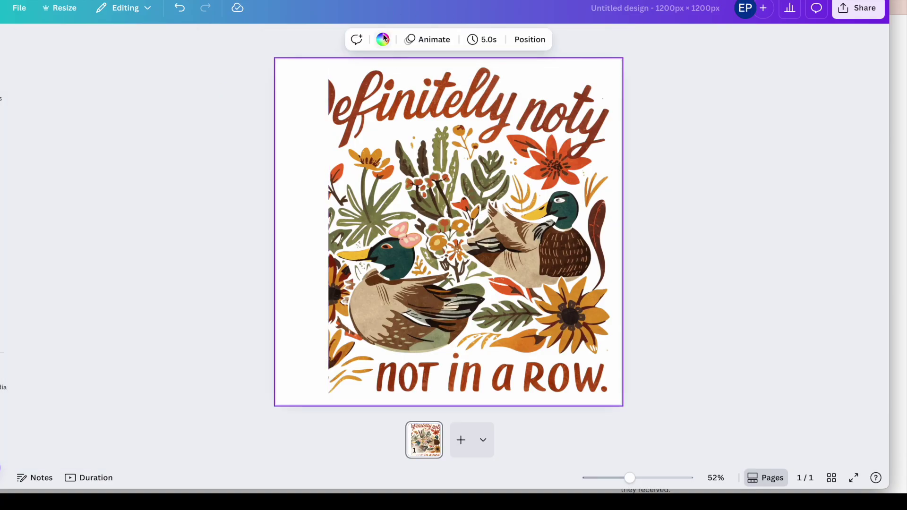
# Step: Try a dark green page background, undo it, and stretch the image back to the page's left edge
pyautogui.click(383, 38)
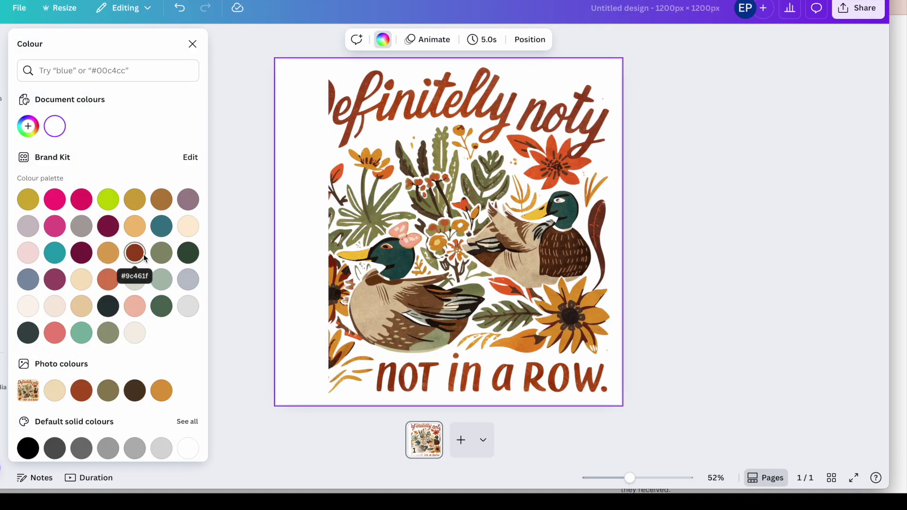
pyautogui.click(188, 254)
pyautogui.moveTo(328, 231)
pyautogui.mouseDown()
pyautogui.moveTo(274, 237)
pyautogui.moveTo(332, 227)
pyautogui.mouseUp()
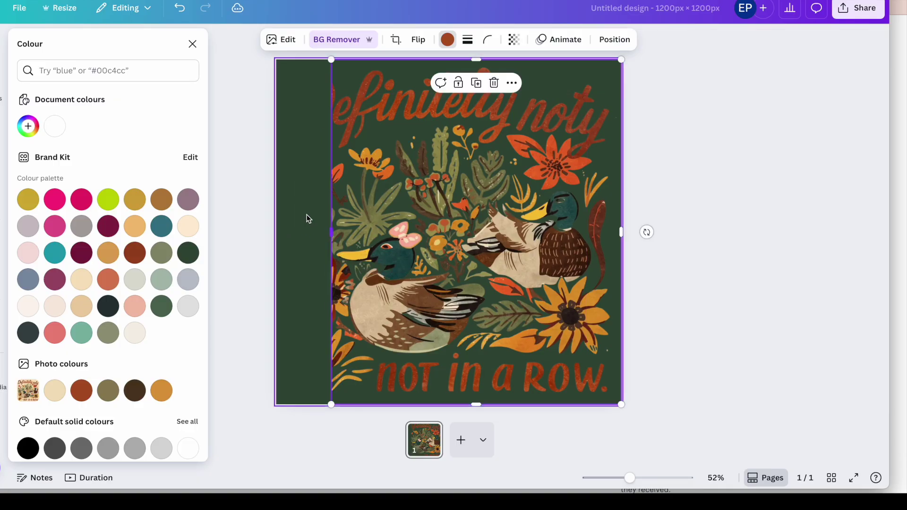
pyautogui.click(295, 204)
pyautogui.hotkey('ctrl', 'z')
pyautogui.click(337, 236)
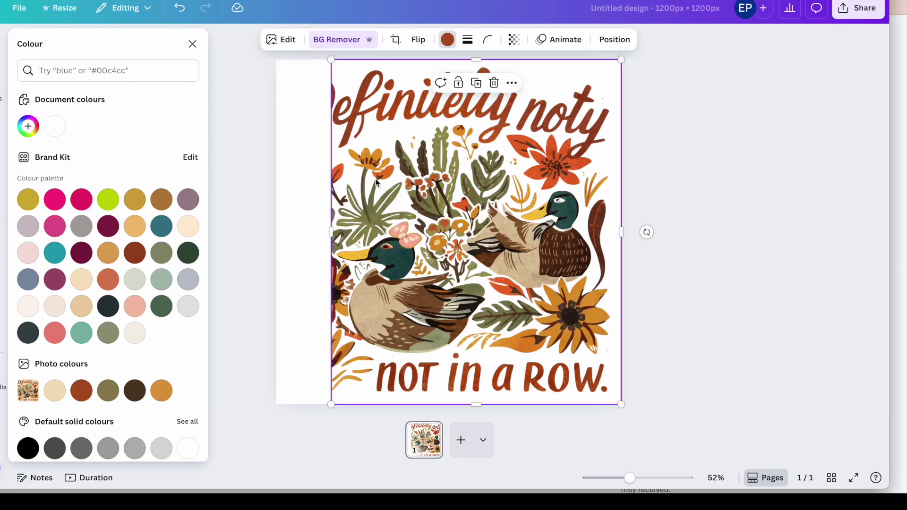
pyautogui.moveTo(333, 235); pyautogui.dragTo(281, 234)
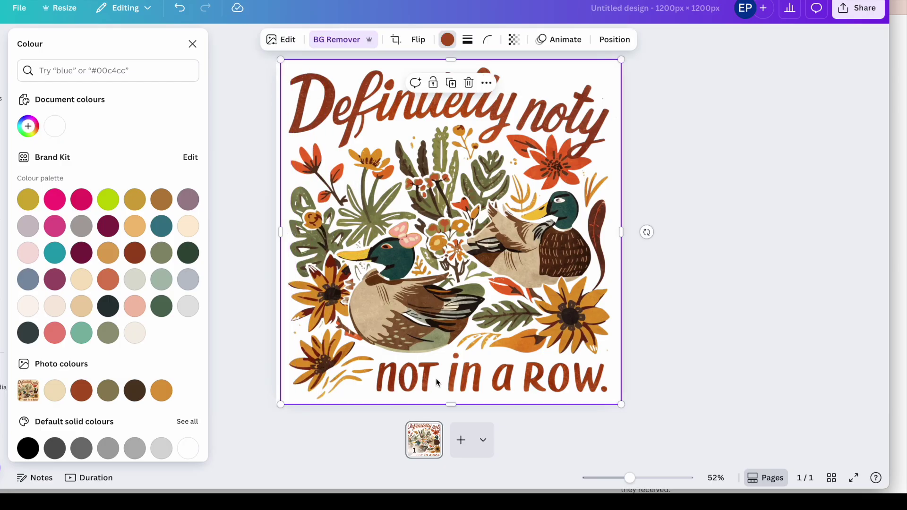
pyautogui.click(472, 112)
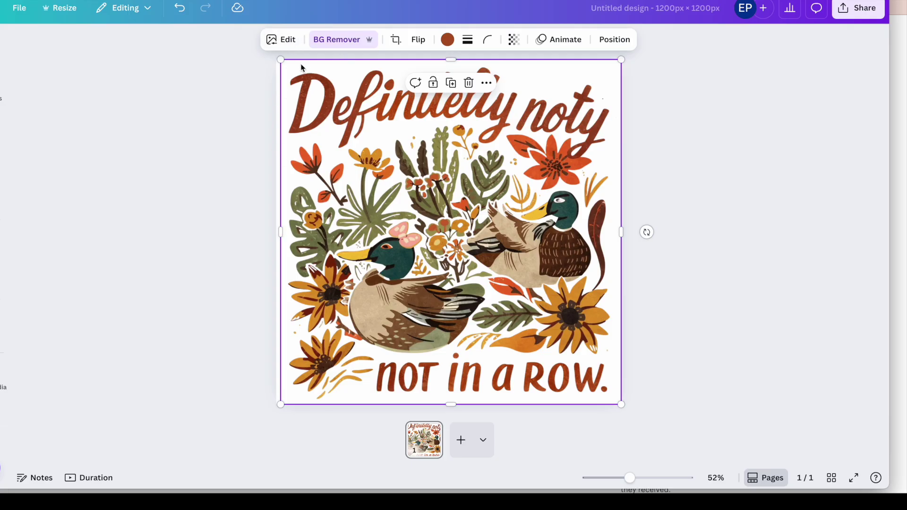
pyautogui.click(291, 42)
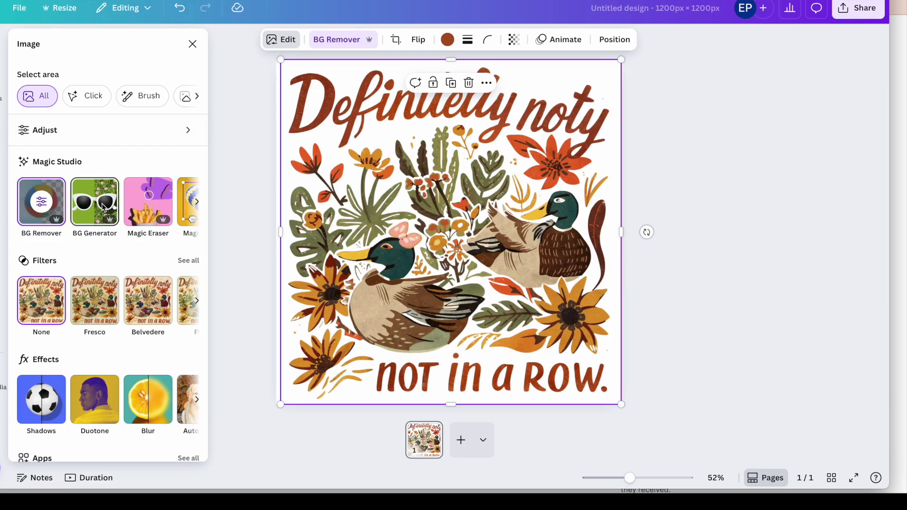
pyautogui.hscroll(2, 103, 207)
pyautogui.hscroll(1, 103, 207)
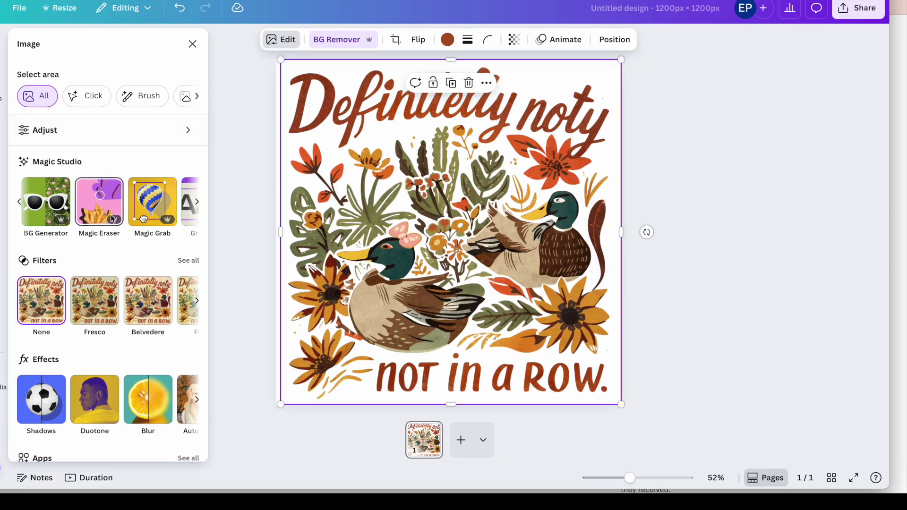
pyautogui.hscroll(3, 112, 218)
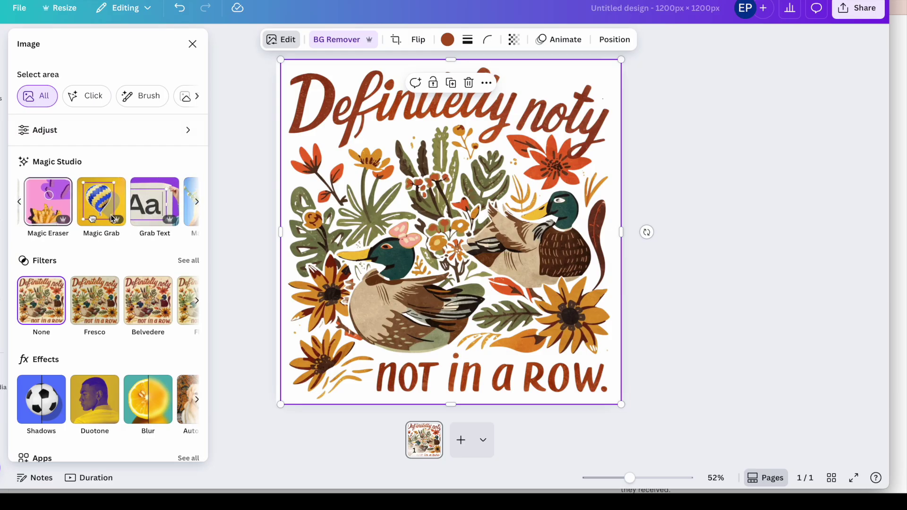
pyautogui.click(157, 200)
pyautogui.click(455, 78)
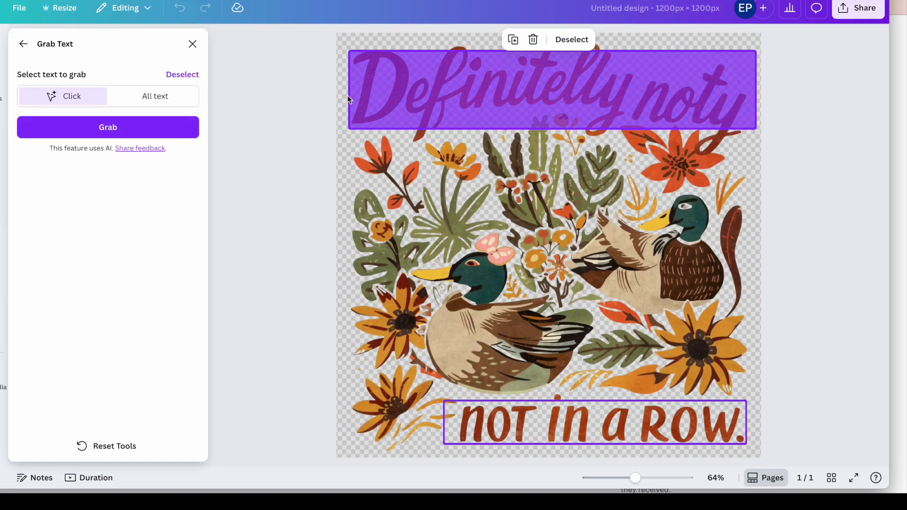
pyautogui.click(104, 127)
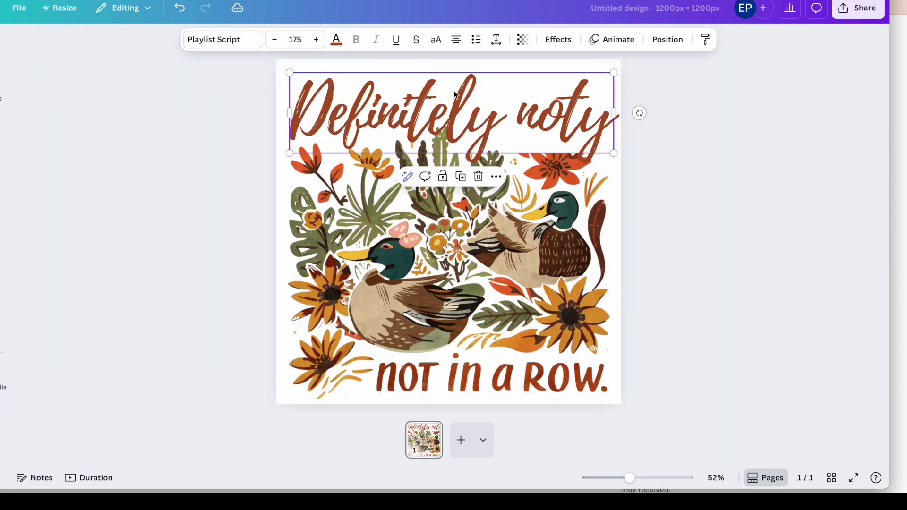
pyautogui.moveTo(456, 97); pyautogui.dragTo(379, 71)
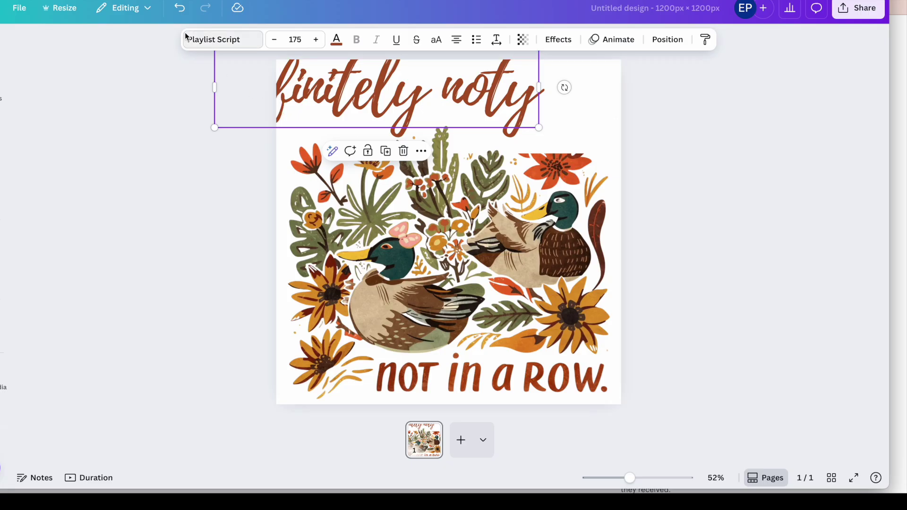
pyautogui.click(180, 8)
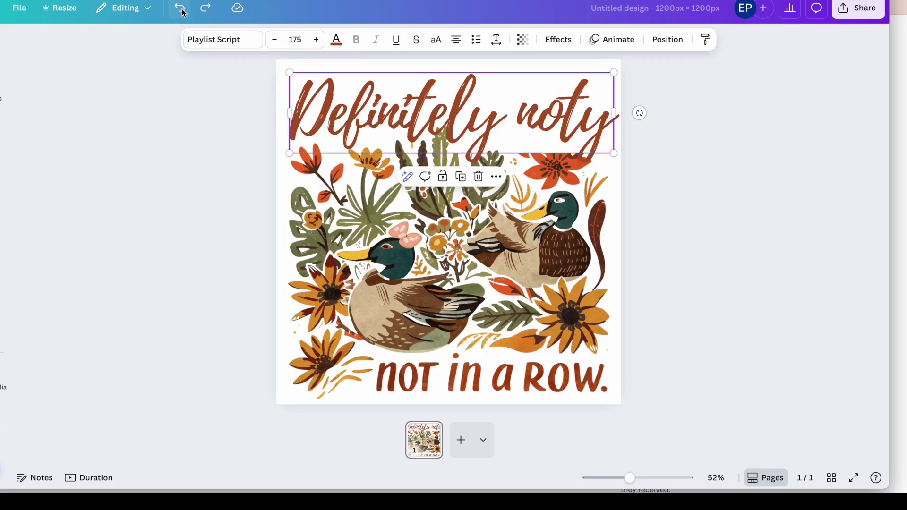
pyautogui.click(180, 8)
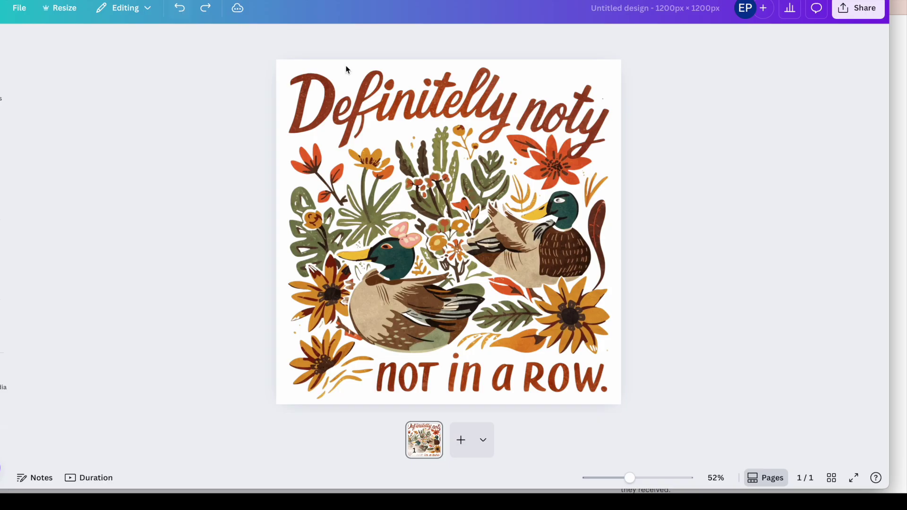
pyautogui.click(355, 113)
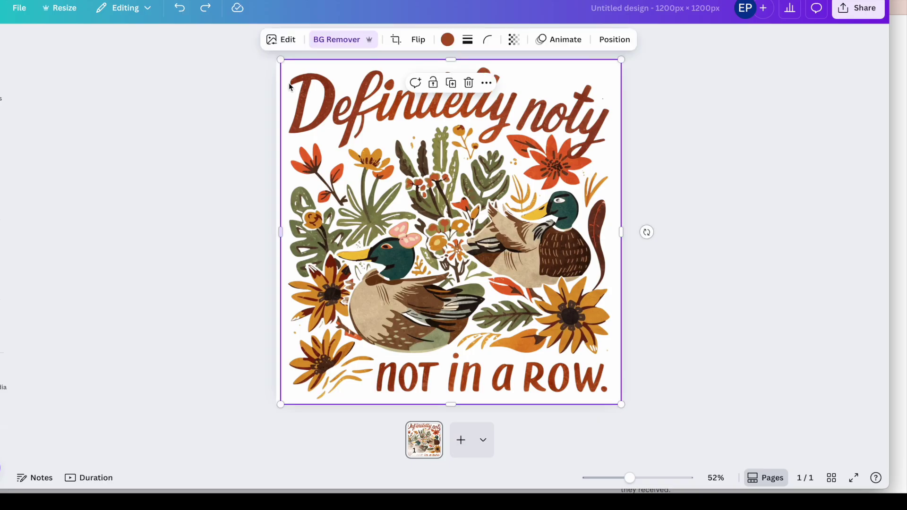
pyautogui.click(293, 39)
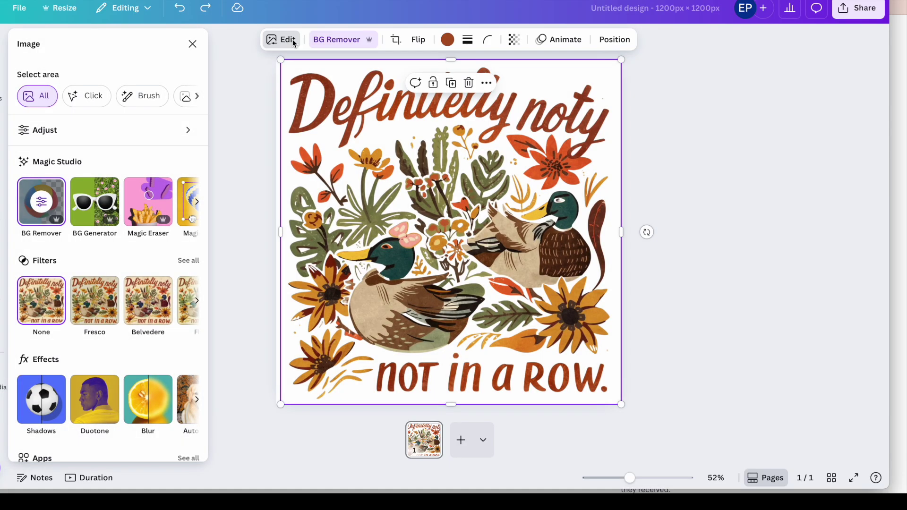
pyautogui.hscroll(2, 147, 217)
pyautogui.hscroll(1, 146, 217)
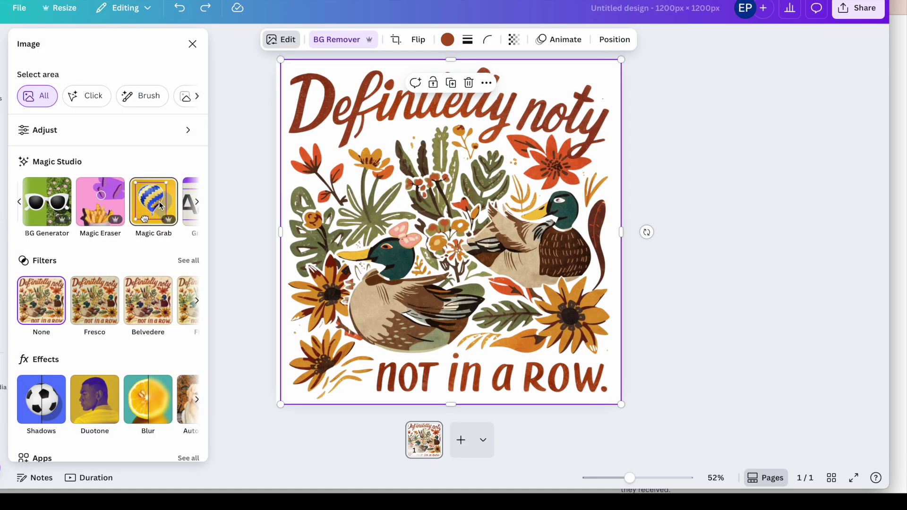
pyautogui.click(159, 203)
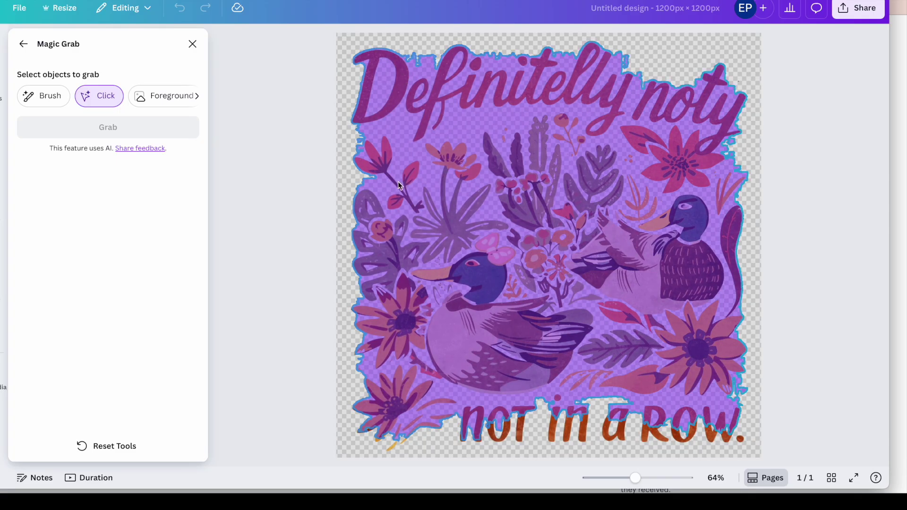
pyautogui.click(501, 439)
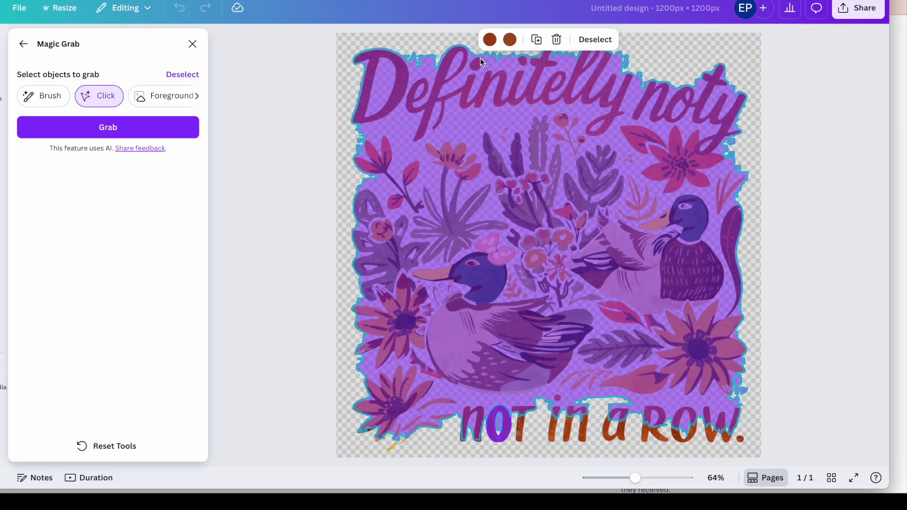
pyautogui.click(442, 74)
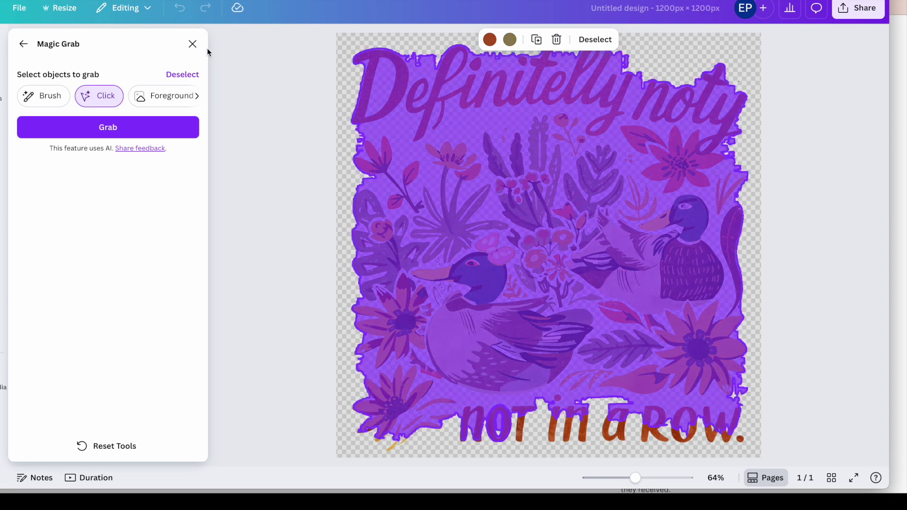
pyautogui.click(192, 44)
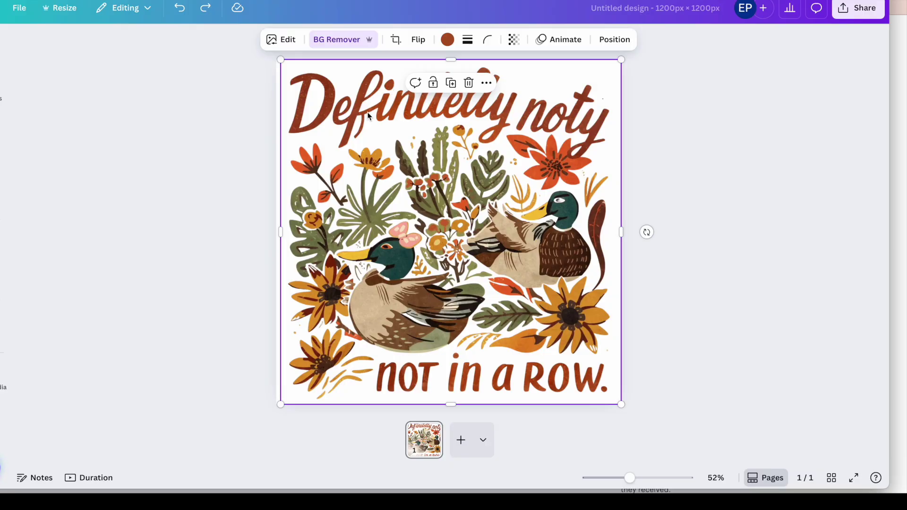
# Step: Erase the top script headline lettering with Magic Eraser using a size-16 brush
pyautogui.click(289, 42)
pyautogui.click(164, 210)
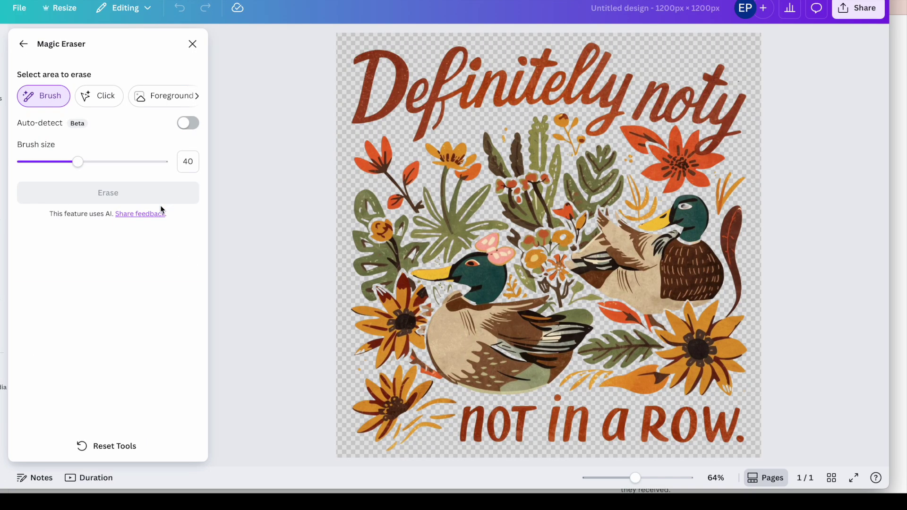
pyautogui.moveTo(367, 60)
pyautogui.mouseDown()
pyautogui.moveTo(587, 60)
pyautogui.moveTo(745, 78)
pyautogui.moveTo(743, 97)
pyautogui.moveTo(727, 108)
pyautogui.moveTo(653, 96)
pyautogui.moveTo(605, 100)
pyautogui.moveTo(556, 82)
pyautogui.moveTo(377, 89)
pyautogui.moveTo(361, 104)
pyautogui.moveTo(439, 101)
pyautogui.moveTo(420, 121)
pyautogui.moveTo(427, 88)
pyautogui.mouseUp()
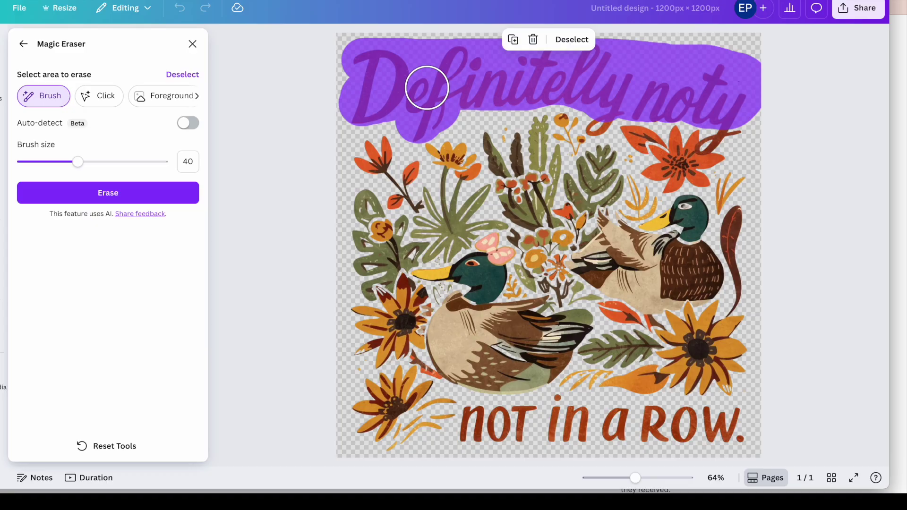
pyautogui.moveTo(77, 162)
pyautogui.mouseDown()
pyautogui.moveTo(31, 162)
pyautogui.moveTo(45, 164)
pyautogui.mouseUp()
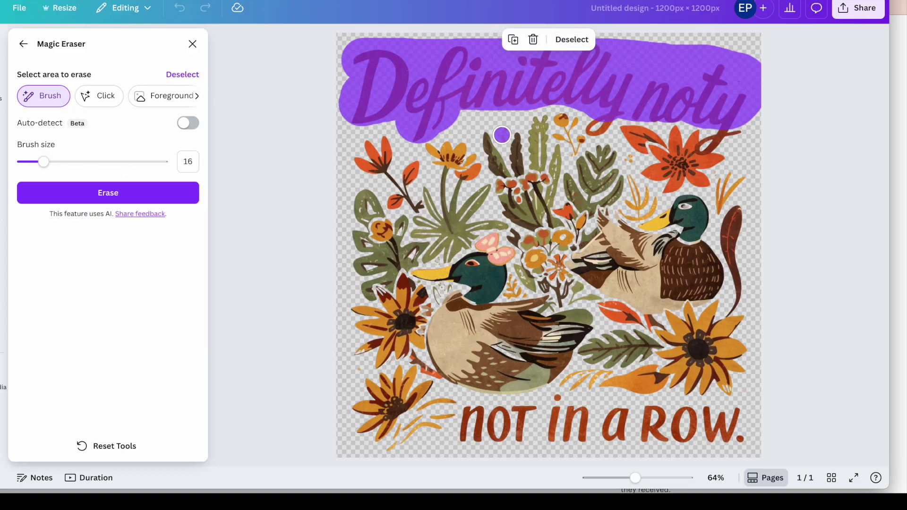
pyautogui.moveTo(502, 135); pyautogui.dragTo(506, 110)
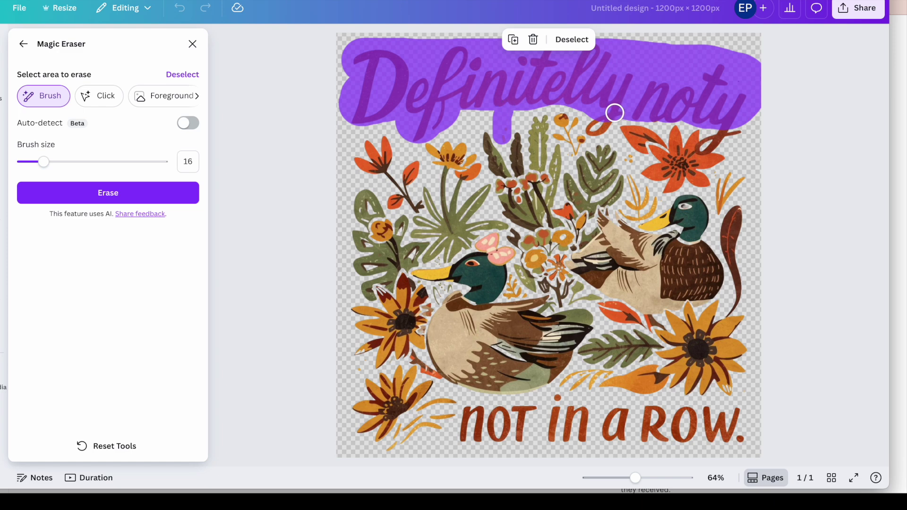
pyautogui.moveTo(614, 112); pyautogui.dragTo(592, 128)
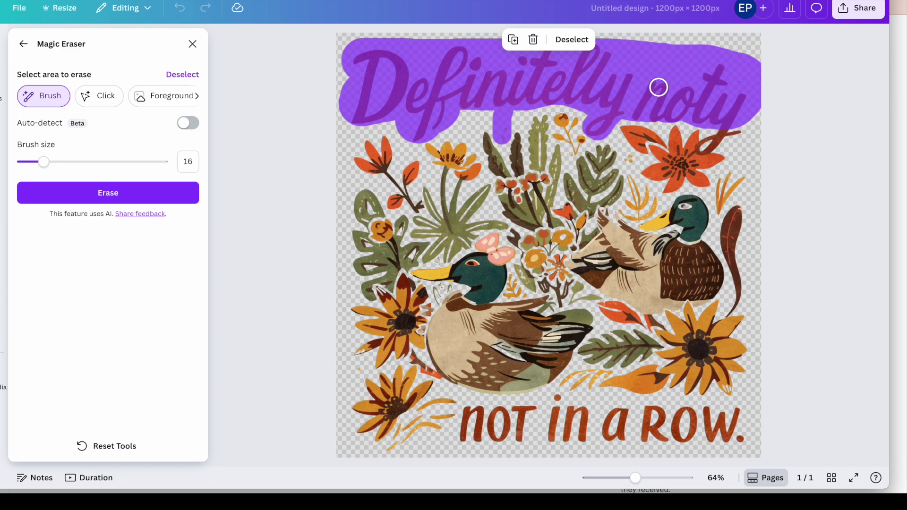
pyautogui.moveTo(747, 131)
pyautogui.mouseDown()
pyautogui.moveTo(726, 126)
pyautogui.moveTo(717, 138)
pyautogui.mouseUp()
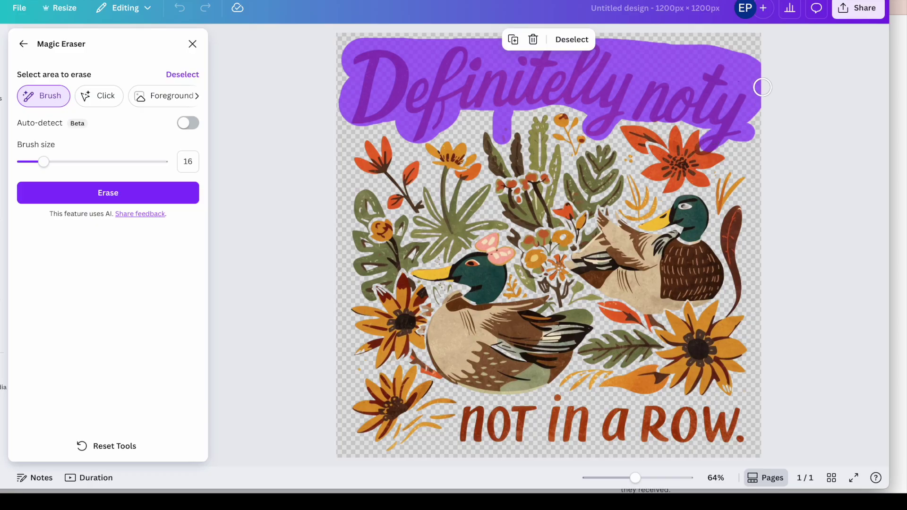
pyautogui.click(106, 193)
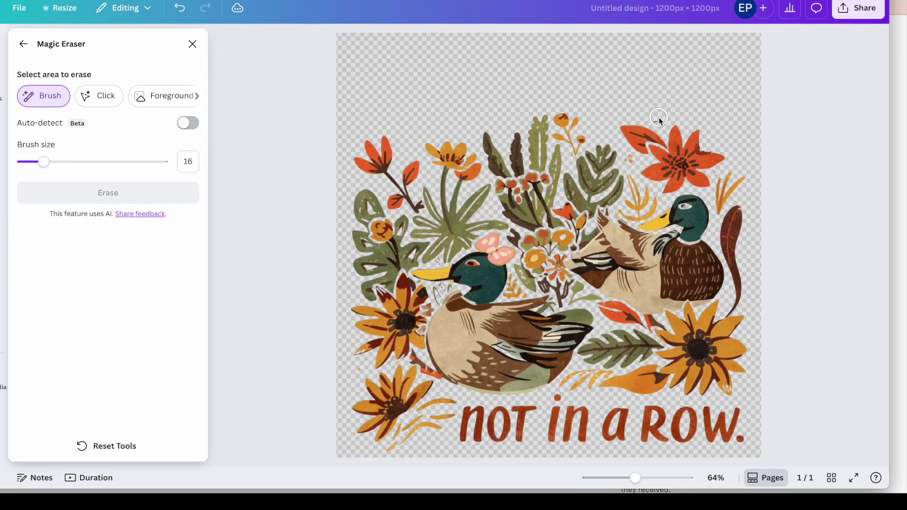
# Step: Erase the leftover lettering traces, undo an accidental red flower erase, and return to the design
pyautogui.click(659, 117)
pyautogui.moveTo(556, 63)
pyautogui.mouseDown()
pyautogui.moveTo(713, 94)
pyautogui.moveTo(752, 82)
pyautogui.moveTo(405, 75)
pyautogui.mouseUp()
pyautogui.click(178, 198)
pyautogui.click(712, 144)
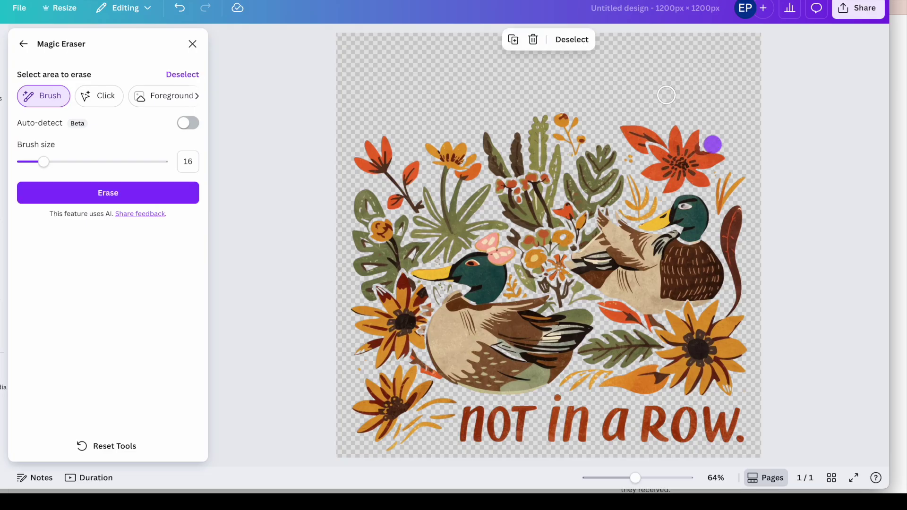
pyautogui.click(707, 140)
pyautogui.moveTo(43, 162); pyautogui.dragTo(28, 161)
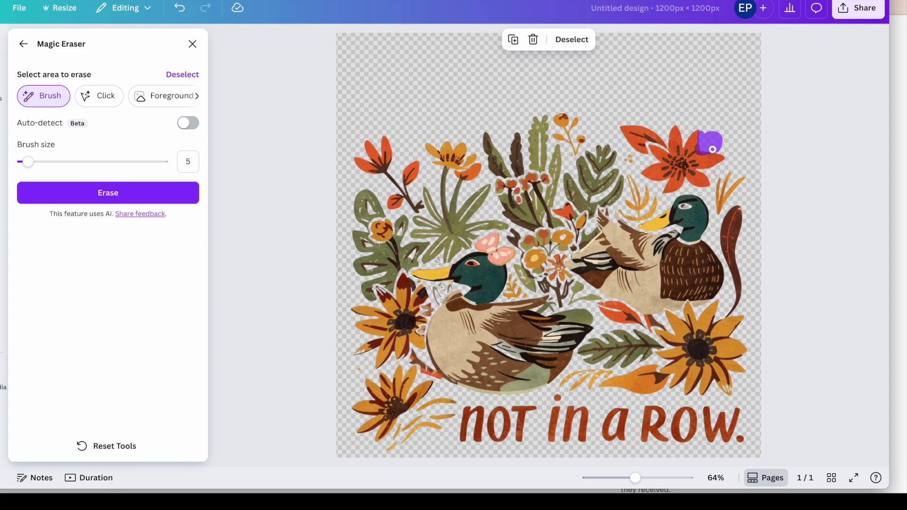
pyautogui.click(144, 201)
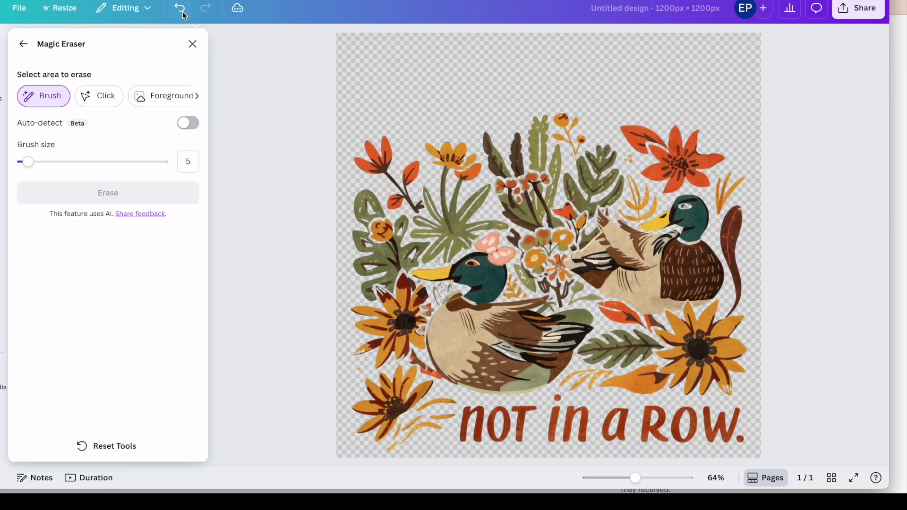
pyautogui.click(180, 8)
pyautogui.click(194, 45)
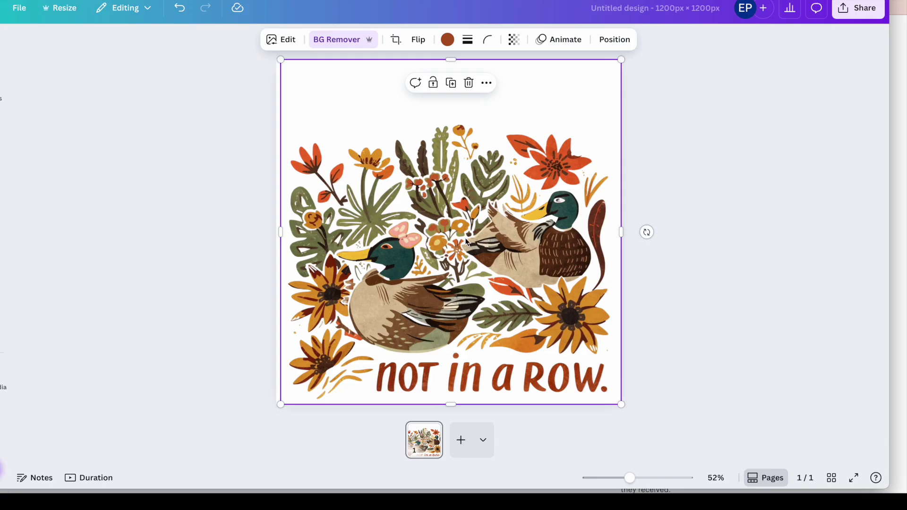
# Step: Duplicate the illustration and crop the copy down to the top-right red flower
pyautogui.click(452, 83)
pyautogui.moveTo(512, 211); pyautogui.dragTo(487, 150)
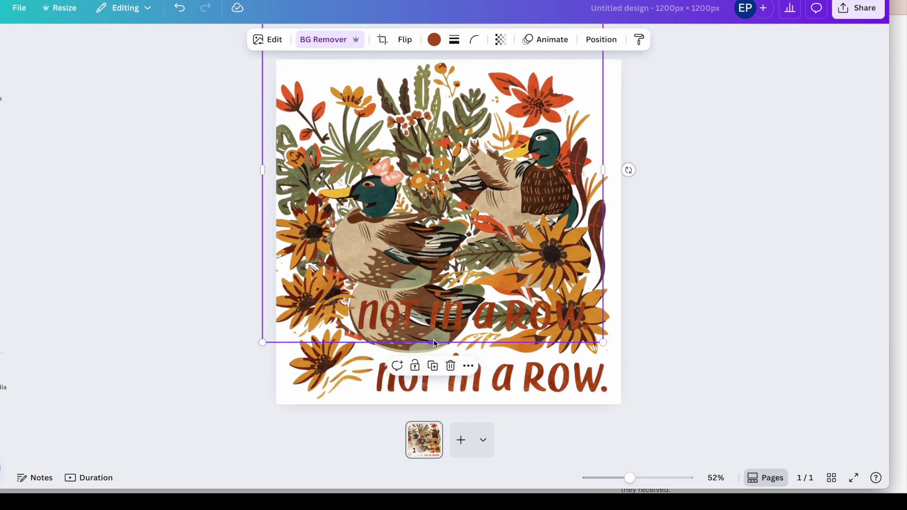
pyautogui.moveTo(433, 341); pyautogui.dragTo(444, 133)
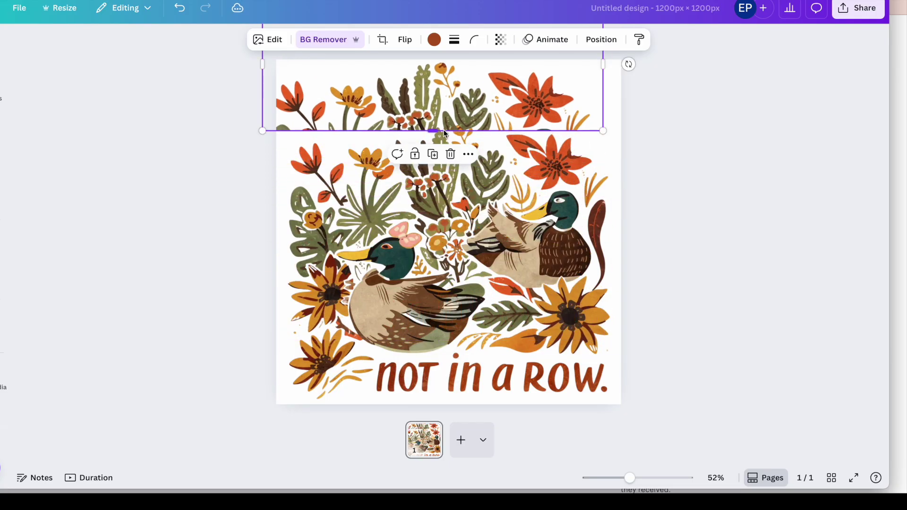
pyautogui.moveTo(263, 66); pyautogui.dragTo(491, 66)
# Step: Add a second page, move the flower piece onto it, then centre and trim its edges
pyautogui.click(461, 440)
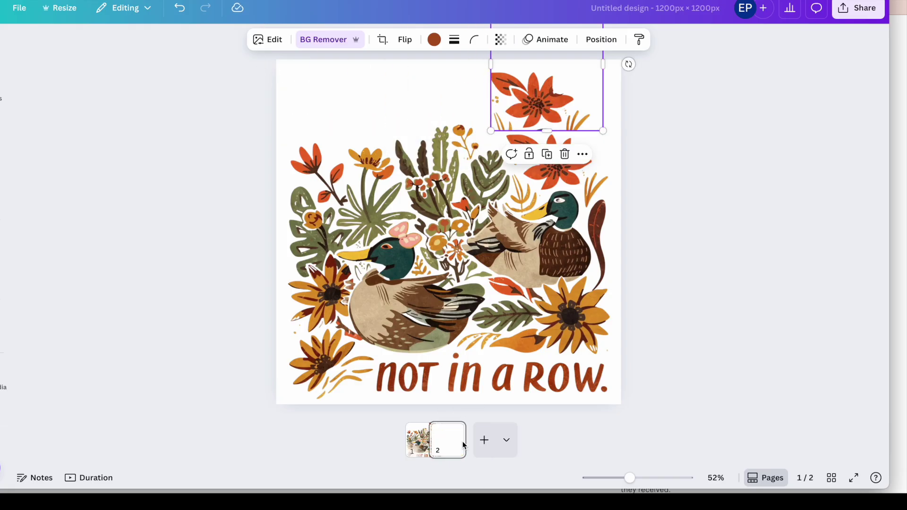
pyautogui.click(396, 444)
pyautogui.click(544, 95)
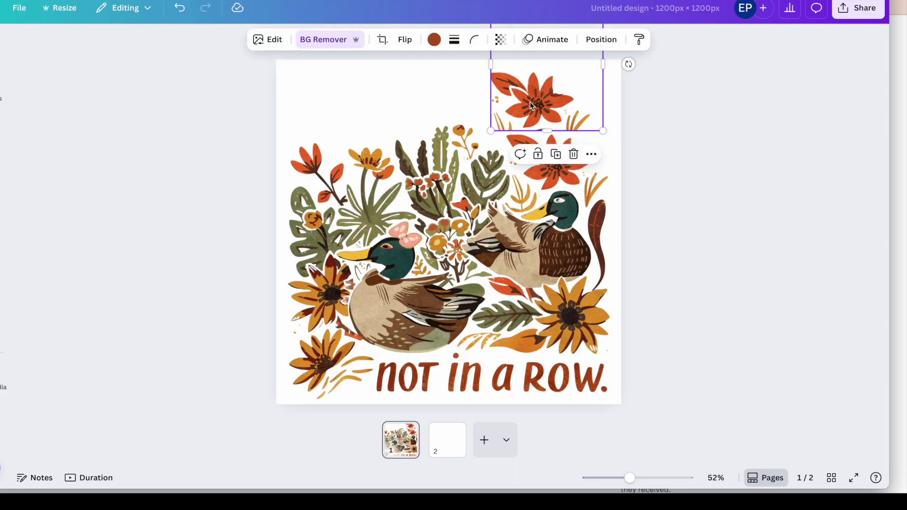
pyautogui.moveTo(544, 95); pyautogui.dragTo(450, 441)
pyautogui.moveTo(564, 102); pyautogui.dragTo(444, 255)
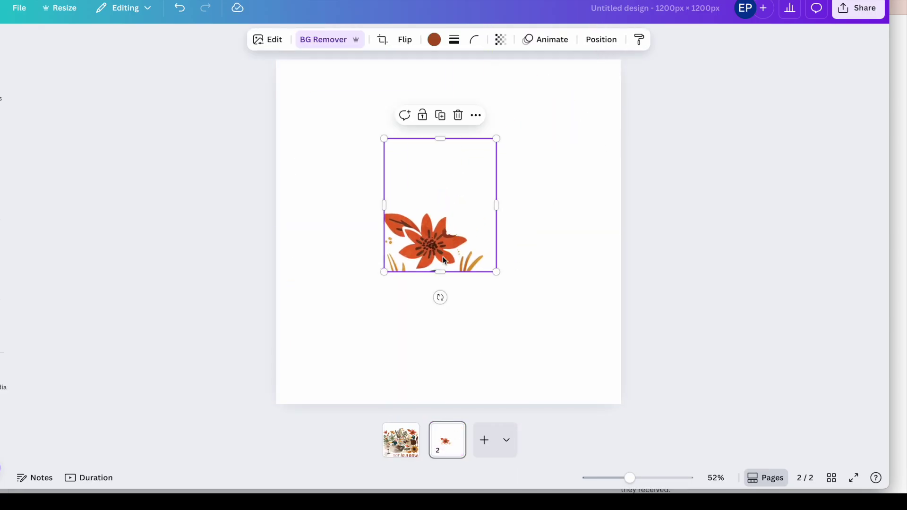
pyautogui.moveTo(440, 211); pyautogui.dragTo(438, 209)
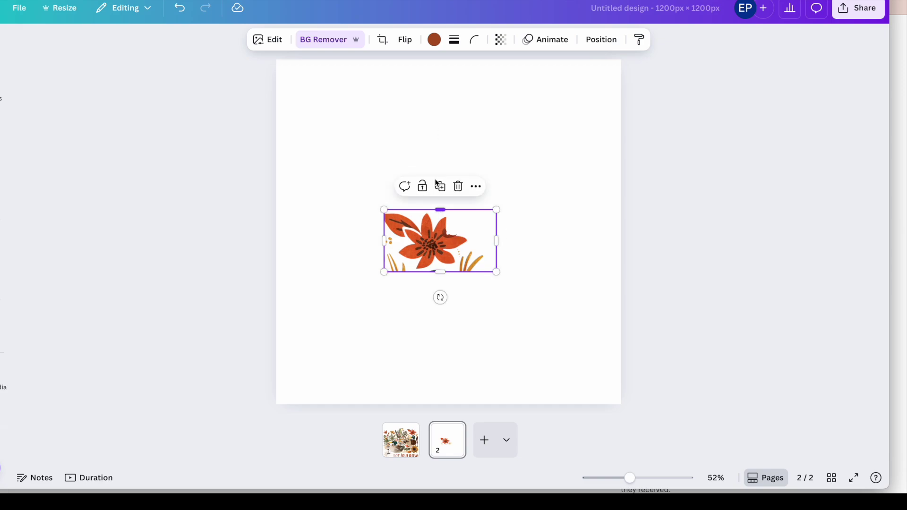
pyautogui.moveTo(395, 243); pyautogui.dragTo(396, 243)
pyautogui.moveTo(496, 247); pyautogui.dragTo(480, 242)
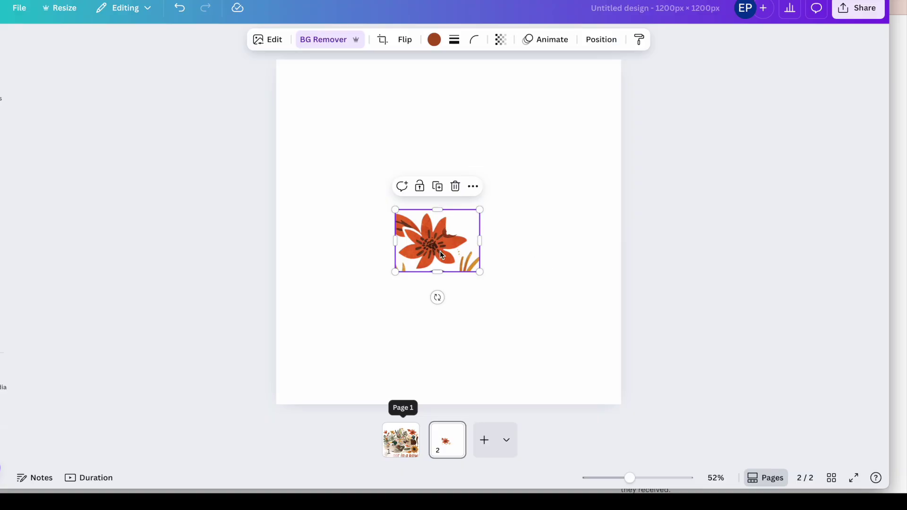
pyautogui.hotkey('ctrl', 'z')
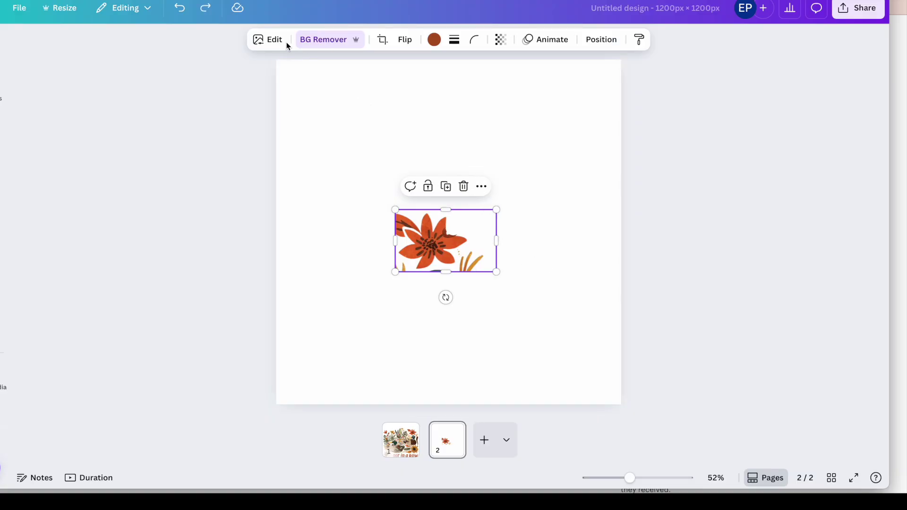
# Step: Use Magic Eraser to brush over and erase the duck and foliage around the red flower
pyautogui.click(274, 41)
pyautogui.click(147, 208)
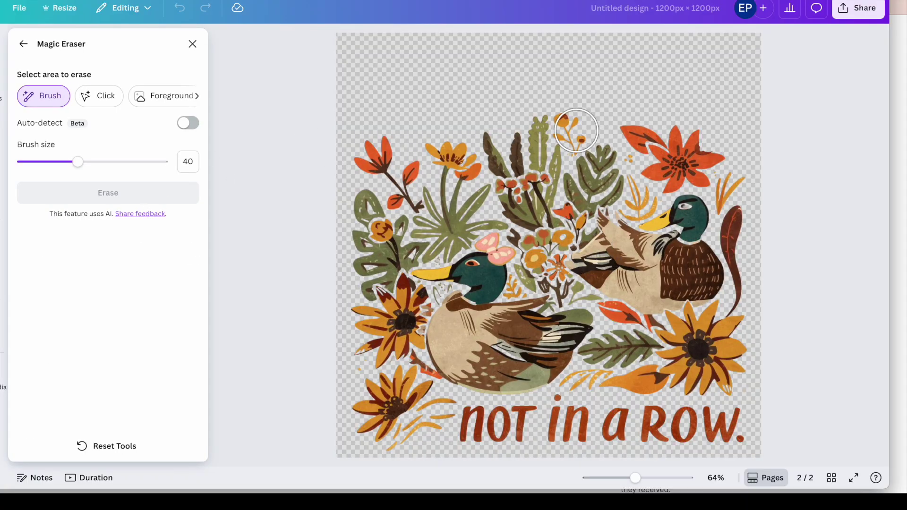
pyautogui.moveTo(629, 117)
pyautogui.mouseDown()
pyautogui.moveTo(613, 152)
pyautogui.moveTo(622, 209)
pyautogui.moveTo(683, 231)
pyautogui.moveTo(691, 212)
pyautogui.moveTo(659, 217)
pyautogui.moveTo(631, 205)
pyautogui.moveTo(701, 239)
pyautogui.moveTo(733, 207)
pyautogui.moveTo(739, 185)
pyautogui.moveTo(727, 241)
pyautogui.moveTo(628, 244)
pyautogui.moveTo(592, 158)
pyautogui.mouseUp()
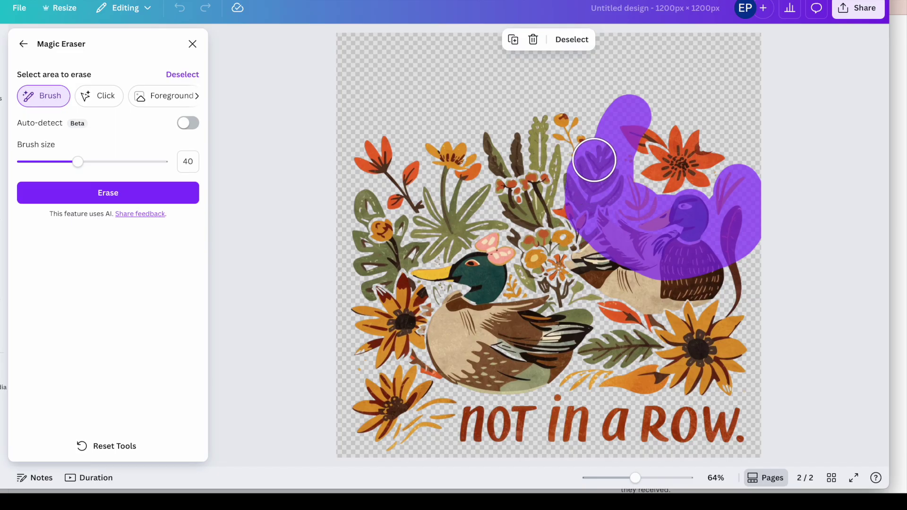
pyautogui.moveTo(78, 162); pyautogui.dragTo(31, 163)
pyautogui.moveTo(635, 478); pyautogui.dragTo(651, 477)
pyautogui.scroll(2, 691, 321)
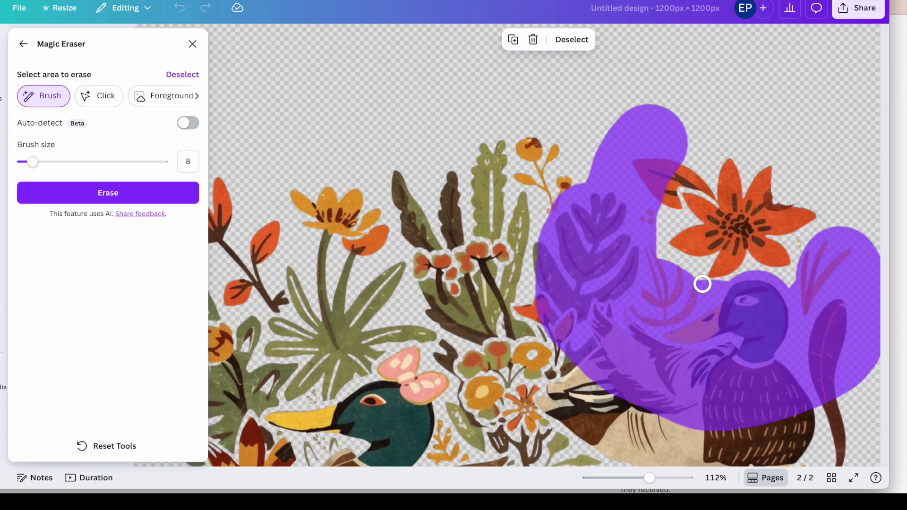
pyautogui.moveTo(676, 209)
pyautogui.mouseDown()
pyautogui.moveTo(673, 182)
pyautogui.moveTo(702, 183)
pyautogui.moveTo(684, 169)
pyautogui.mouseUp()
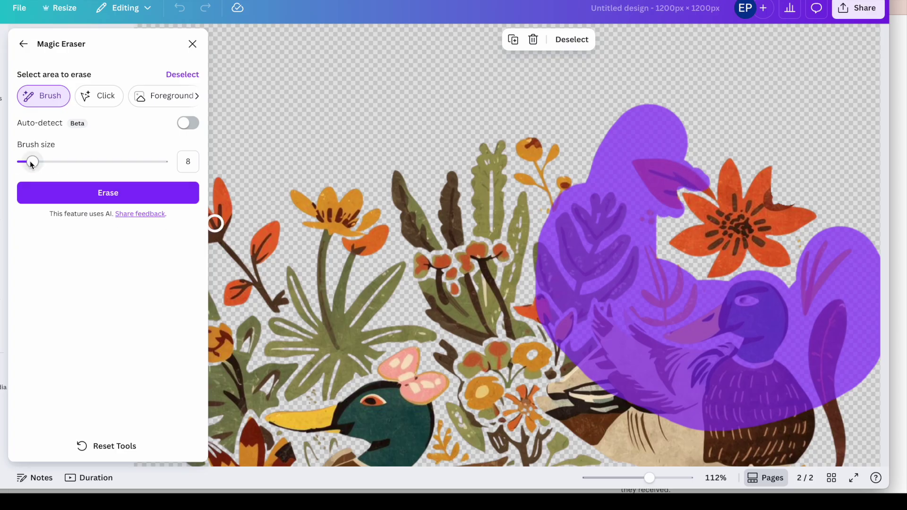
pyautogui.moveTo(32, 161); pyautogui.dragTo(21, 162)
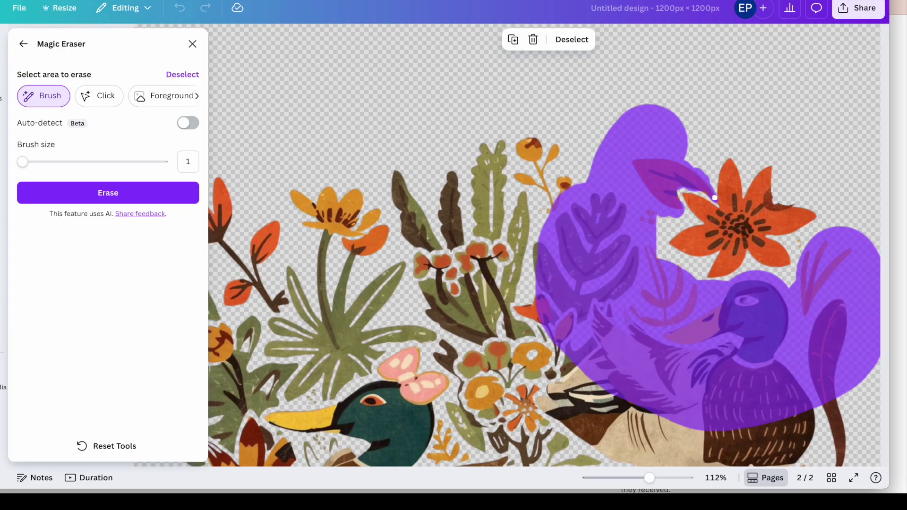
pyautogui.click(125, 191)
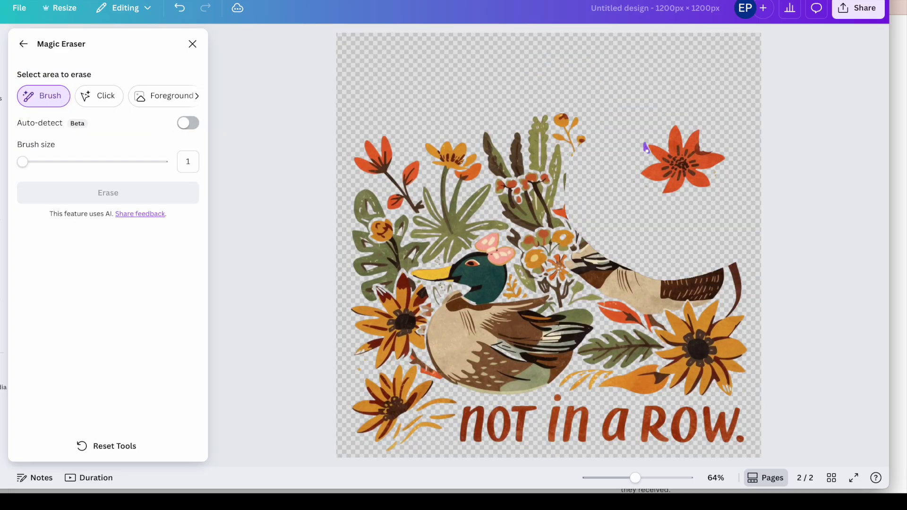
# Step: Erase the leftover bits beside the red flower and return to page 2
pyautogui.moveTo(644, 145); pyautogui.dragTo(648, 151)
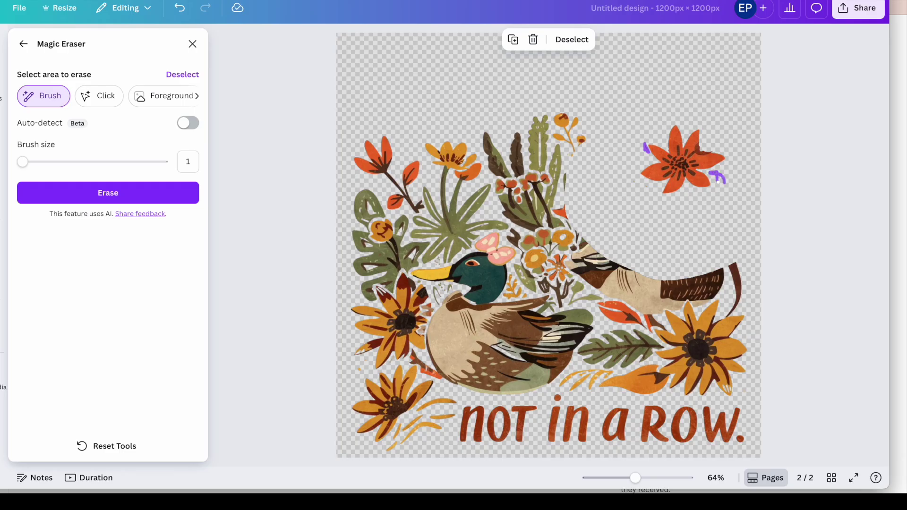
pyautogui.click(113, 197)
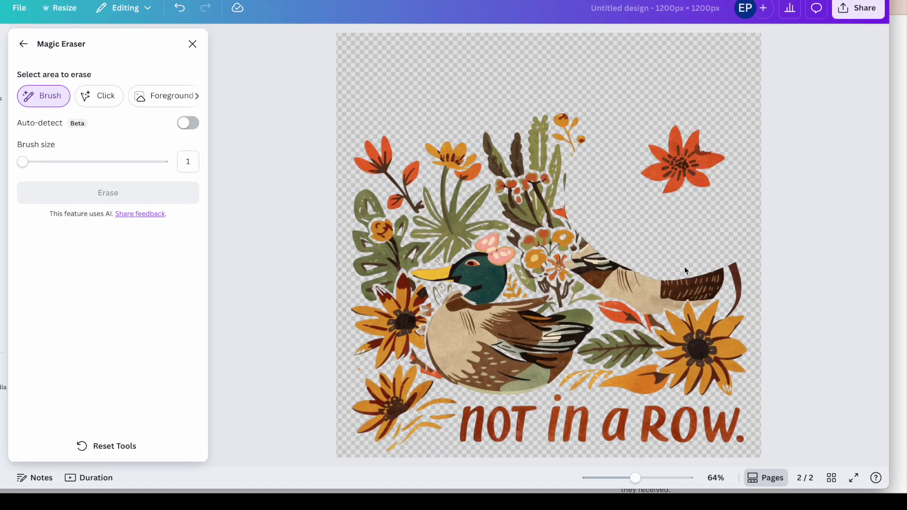
pyautogui.click(192, 43)
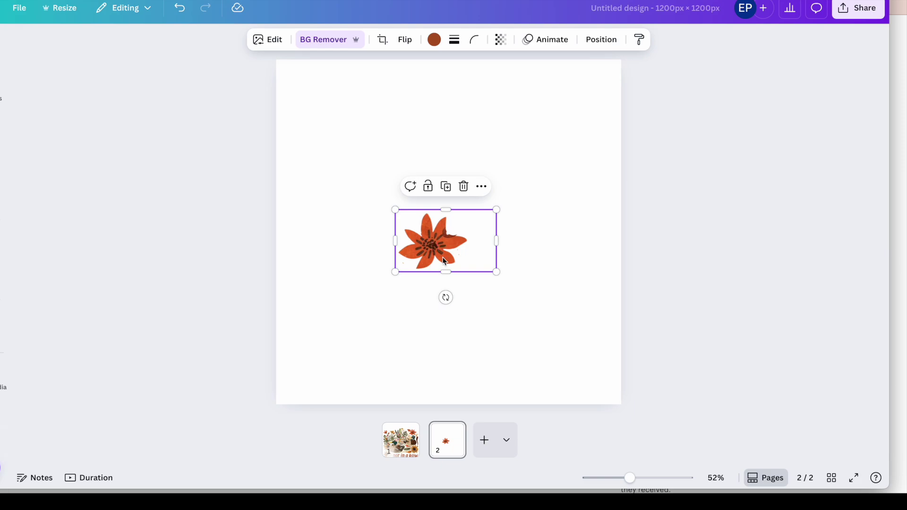
# Step: Paste the isolated flower onto page 1 and move it to the design's top-right
pyautogui.click(401, 439)
pyautogui.click(516, 220)
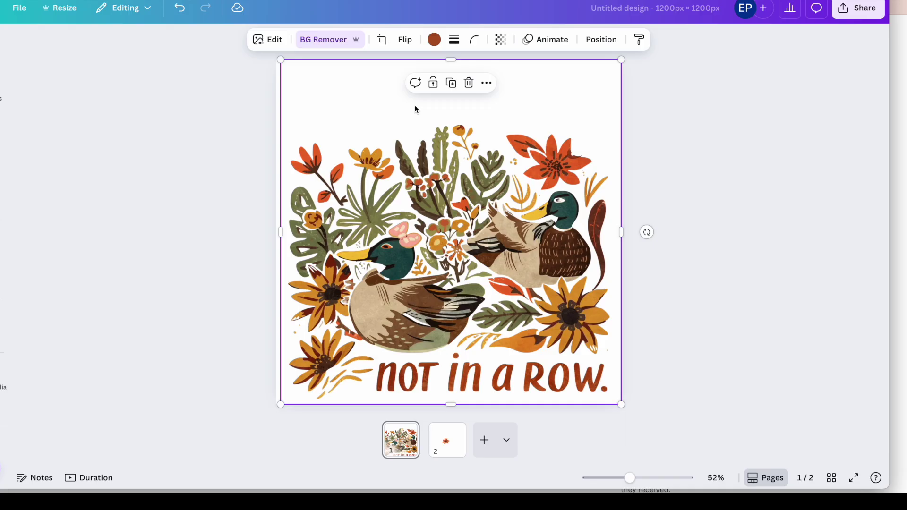
pyautogui.hotkey('ctrl', 'v')
pyautogui.moveTo(452, 255); pyautogui.dragTo(528, 105)
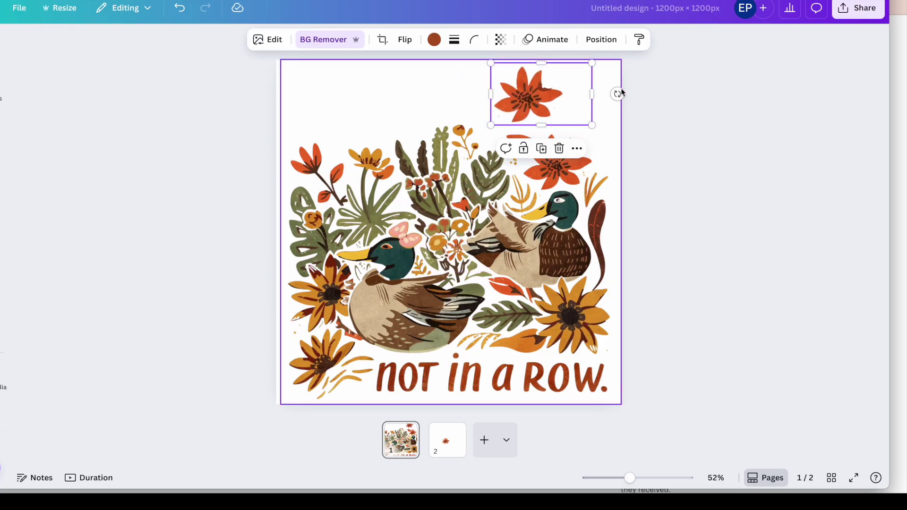
# Step: Rotate the orange flower, narrow its frame and enlarge it above the right duck
pyautogui.moveTo(616, 94); pyautogui.dragTo(463, 95)
pyautogui.click(607, 159)
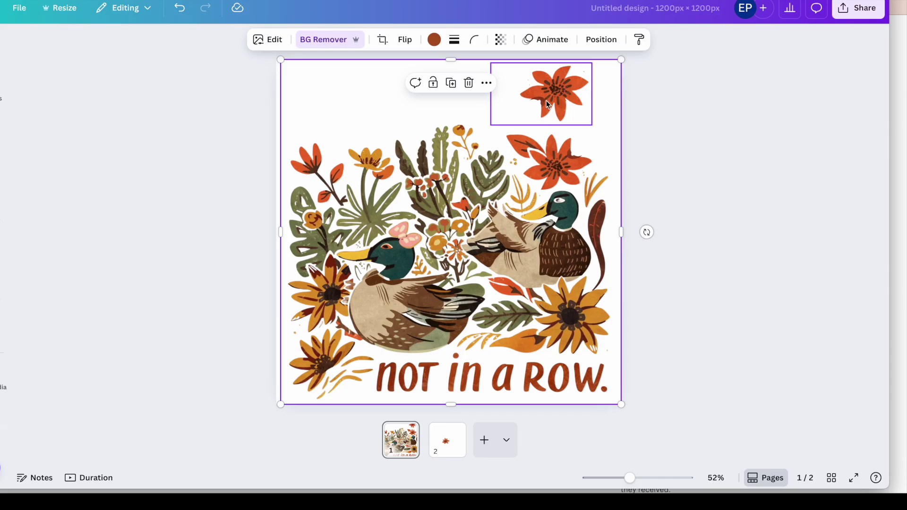
pyautogui.click(522, 105)
pyautogui.moveTo(492, 94); pyautogui.dragTo(585, 177)
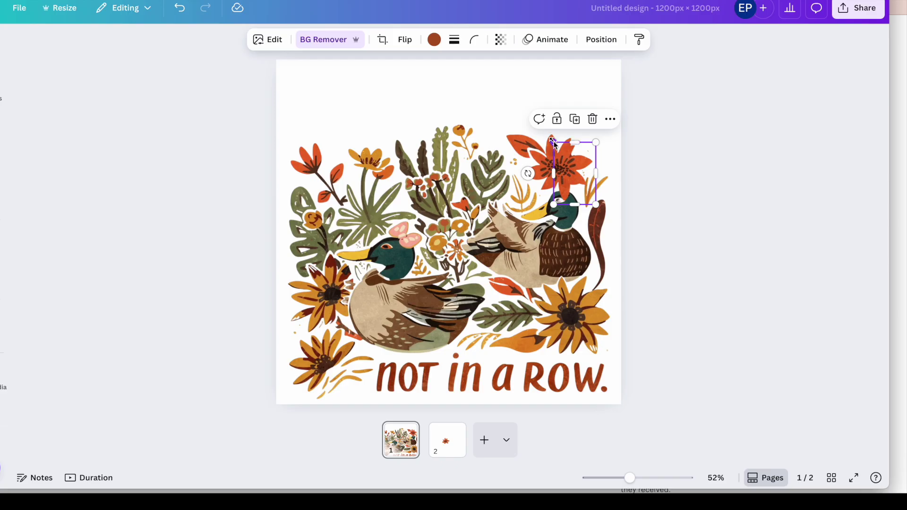
pyautogui.moveTo(551, 141); pyautogui.dragTo(544, 133)
pyautogui.moveTo(630, 478); pyautogui.dragTo(645, 478)
pyautogui.moveTo(643, 125); pyautogui.dragTo(650, 137)
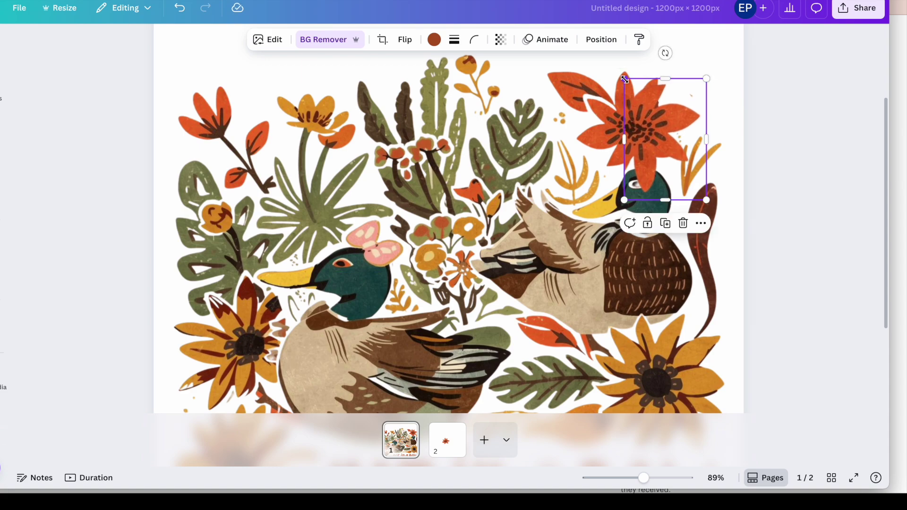
# Step: Enlarge the flower to about 178 × 262 and crop its frame top and bottom
pyautogui.moveTo(624, 79); pyautogui.dragTo(619, 71)
pyautogui.moveTo(663, 200); pyautogui.dragTo(654, 136)
pyautogui.moveTo(660, 77); pyautogui.dragTo(660, 117)
pyautogui.moveTo(644, 479)
pyautogui.mouseDown()
pyautogui.moveTo(630, 483)
pyautogui.moveTo(636, 487)
pyautogui.mouseUp()
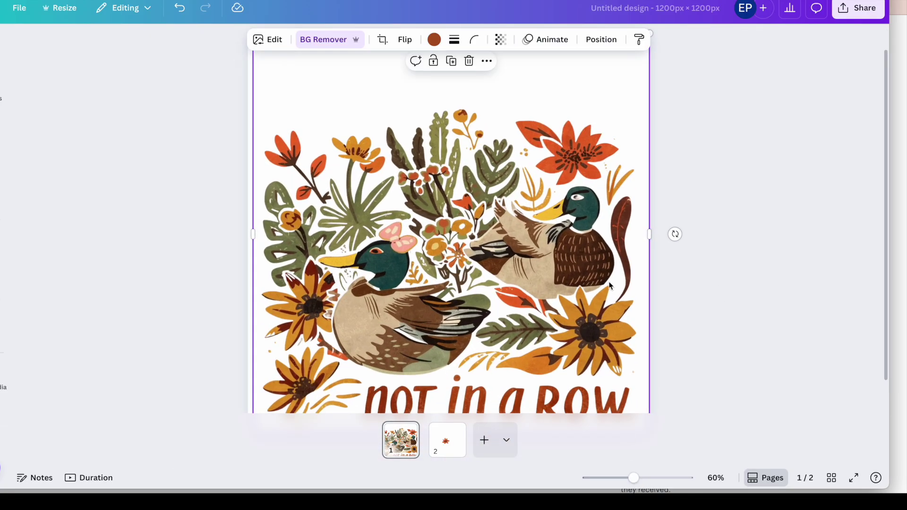
pyautogui.click(448, 439)
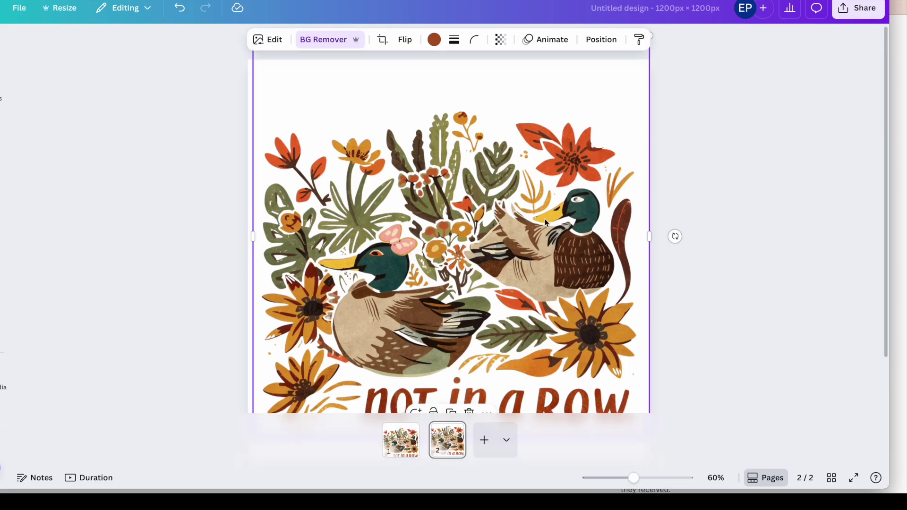
pyautogui.scroll(-2, 542, 225)
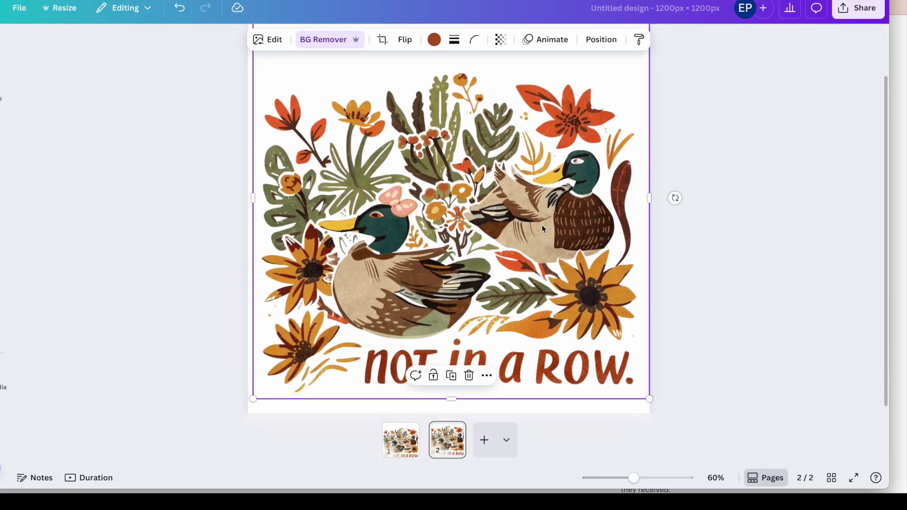
pyautogui.scroll(1, 542, 225)
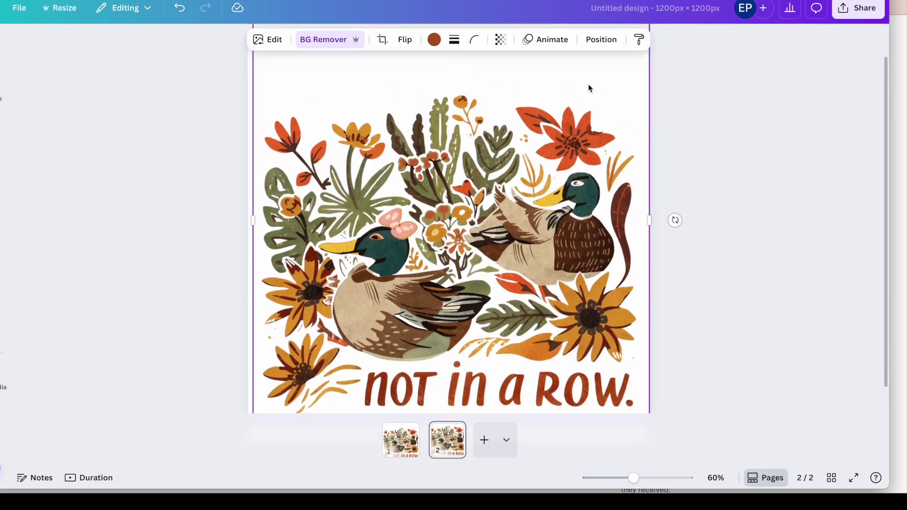
pyautogui.click(400, 439)
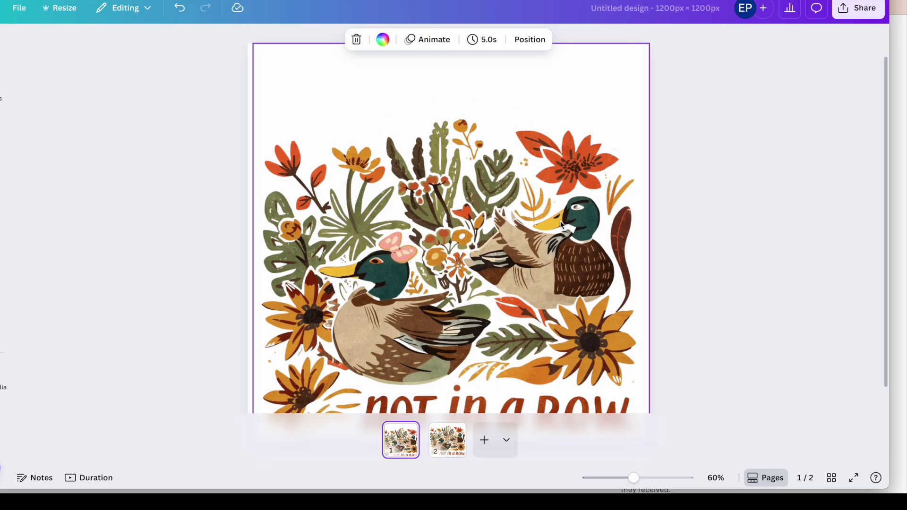
pyautogui.keyDown('ctrl'); pyautogui.scroll(-5, 562, 225); pyautogui.keyUp('ctrl')
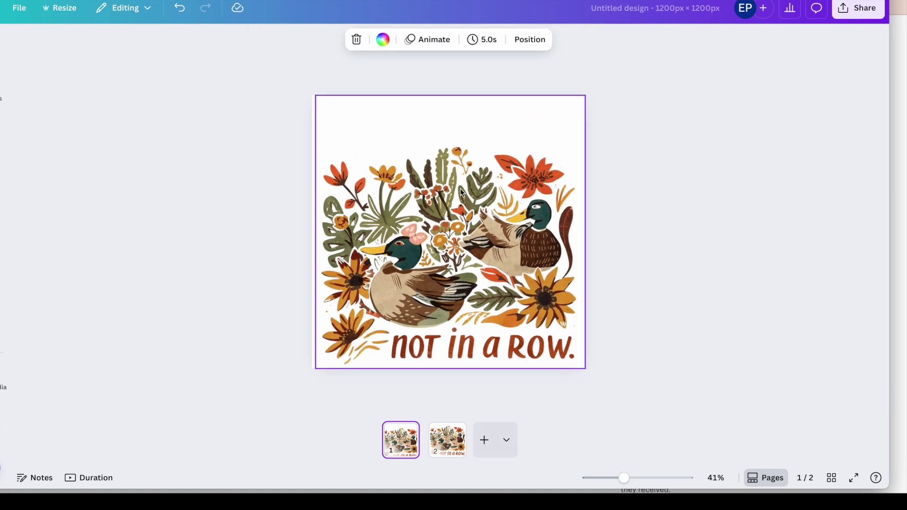
# Step: Add a heading text box over the ducks and type 'Definitely'
pyautogui.click(4, 127)
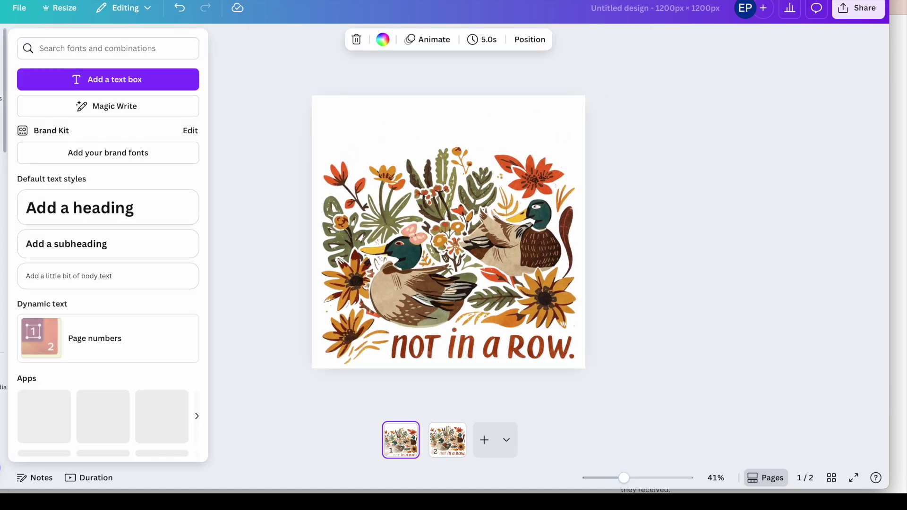
pyautogui.click(117, 211)
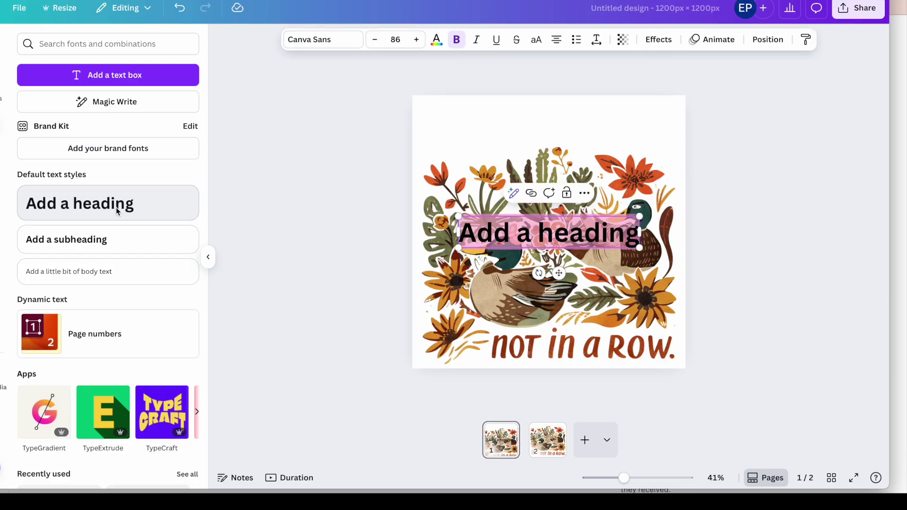
pyautogui.write('D')
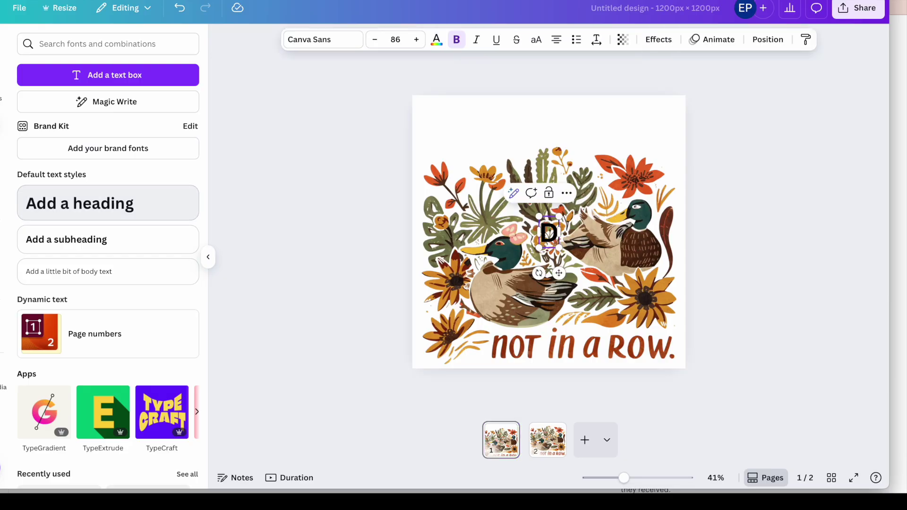
pyautogui.write('efini')
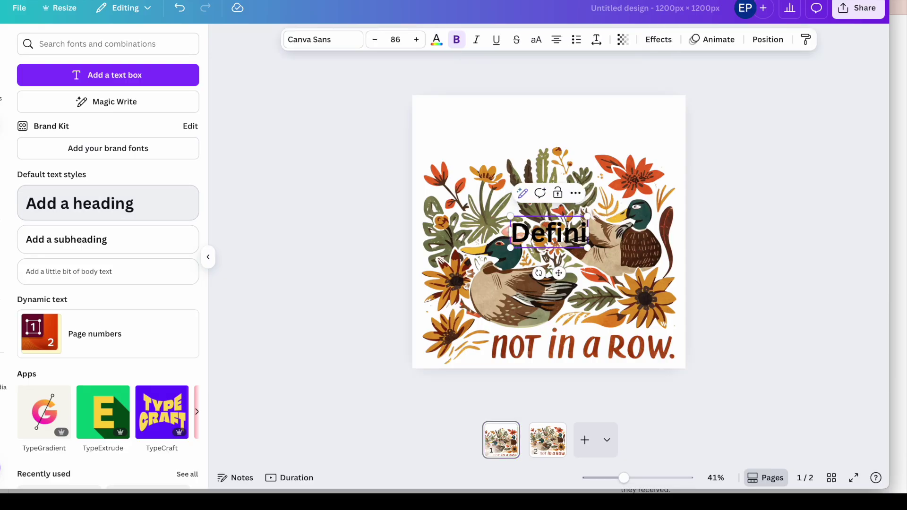
pyautogui.write('tely')
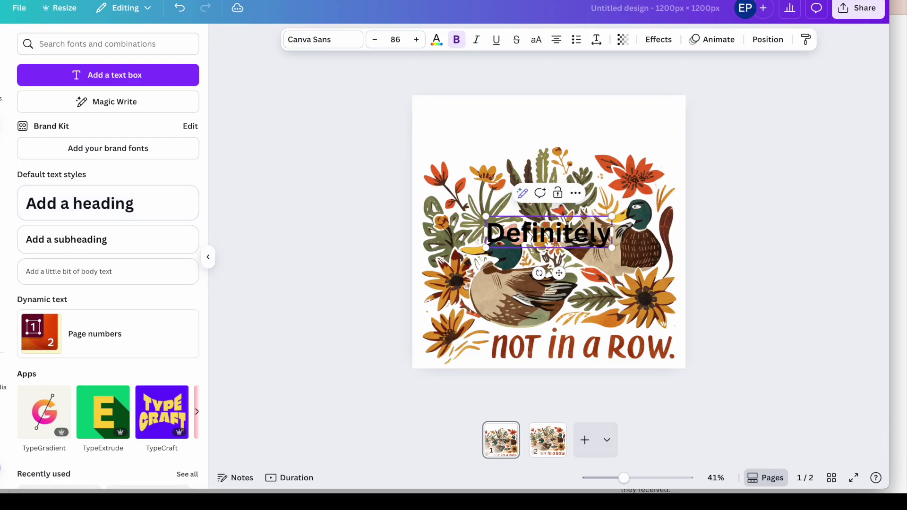
# Step: Move the Definitely heading to the top of the page and set it in Pacifico
pyautogui.click(754, 198)
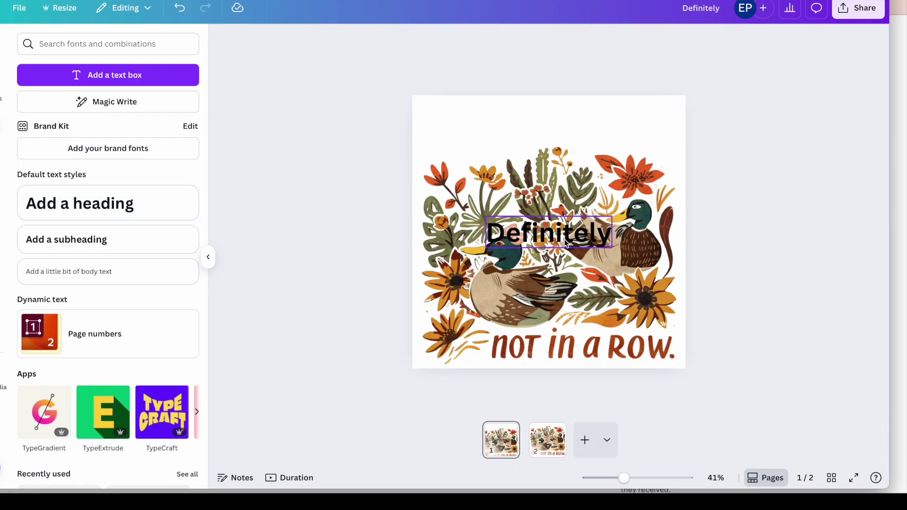
pyautogui.moveTo(565, 243); pyautogui.dragTo(532, 134)
pyautogui.click(324, 39)
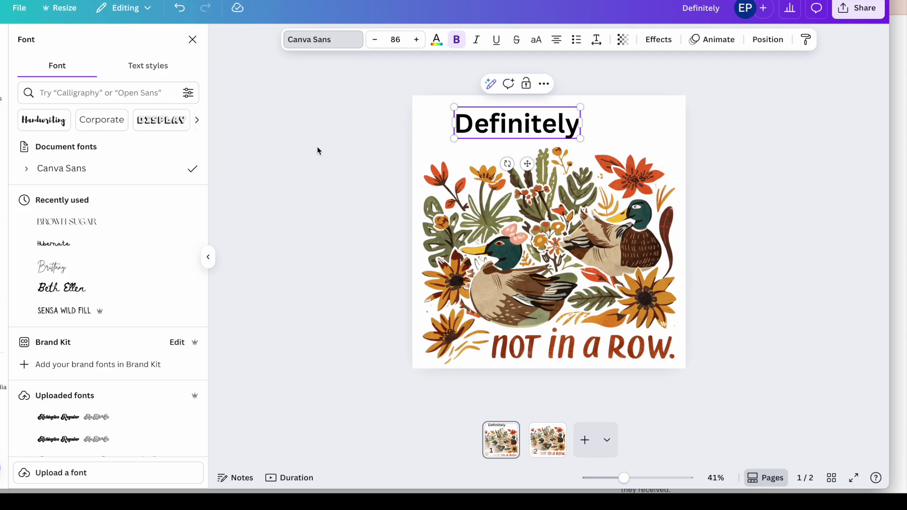
pyautogui.click(55, 92)
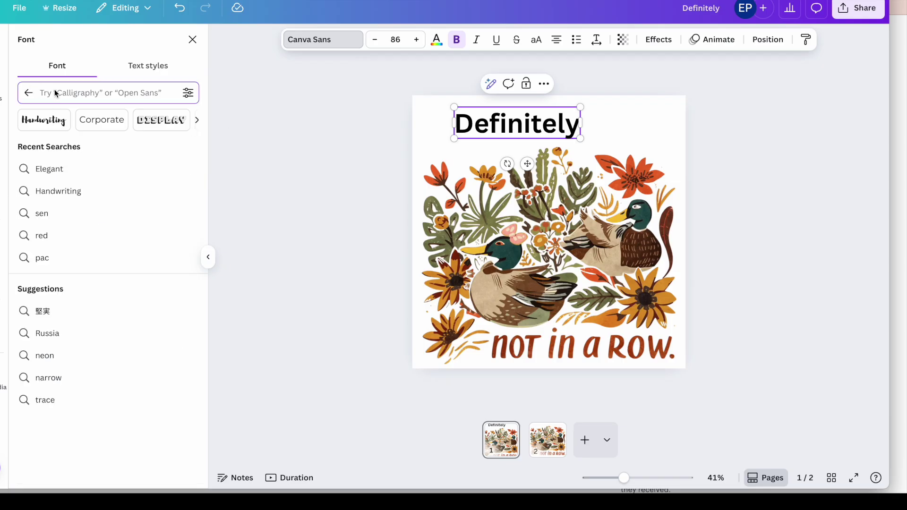
pyautogui.write('Pacifi')
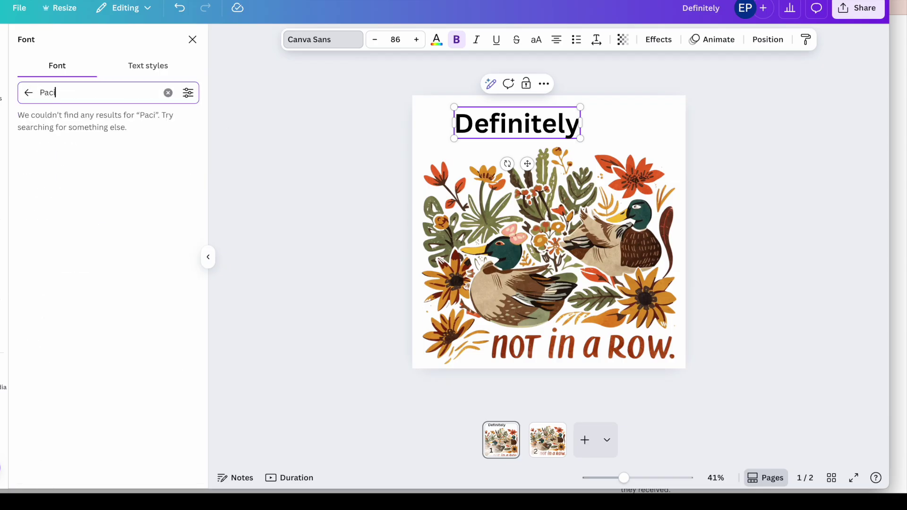
pyautogui.click(71, 150)
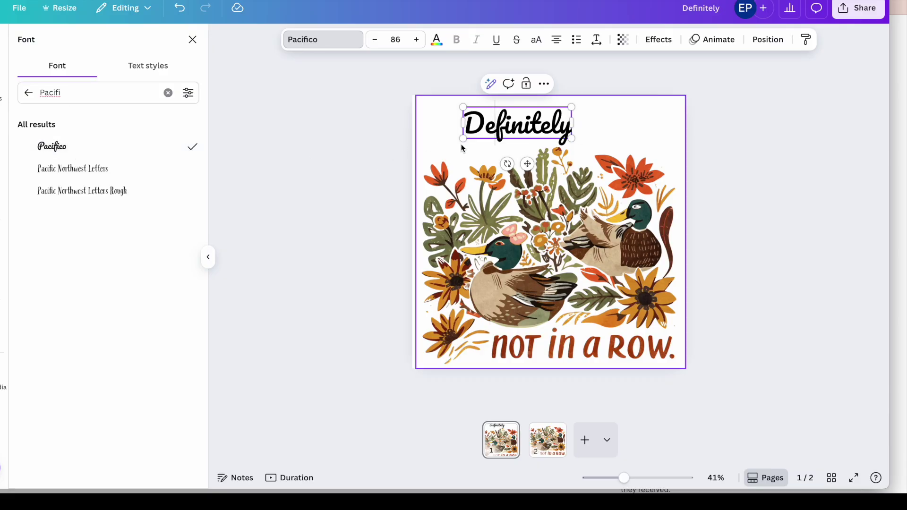
# Step: Resize the Definitely heading to size 128
pyautogui.moveTo(464, 140); pyautogui.dragTo(428, 150)
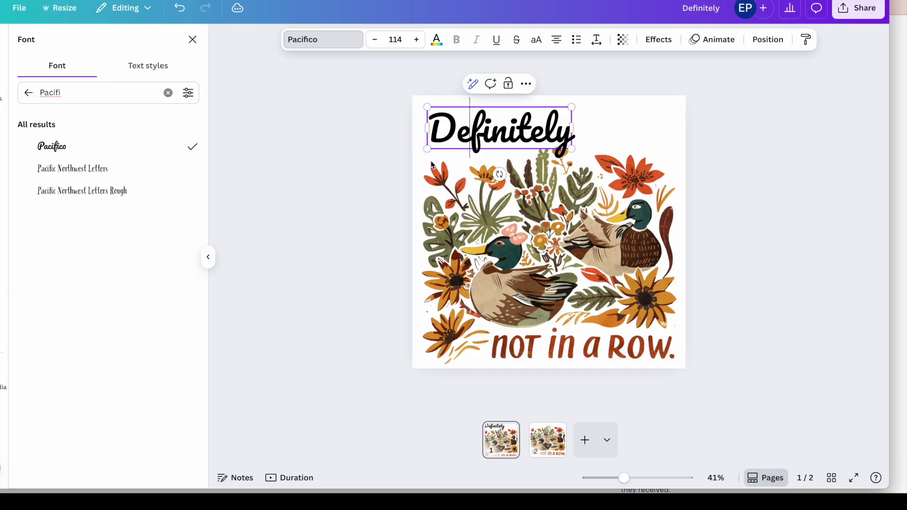
pyautogui.moveTo(572, 149); pyautogui.dragTo(609, 152)
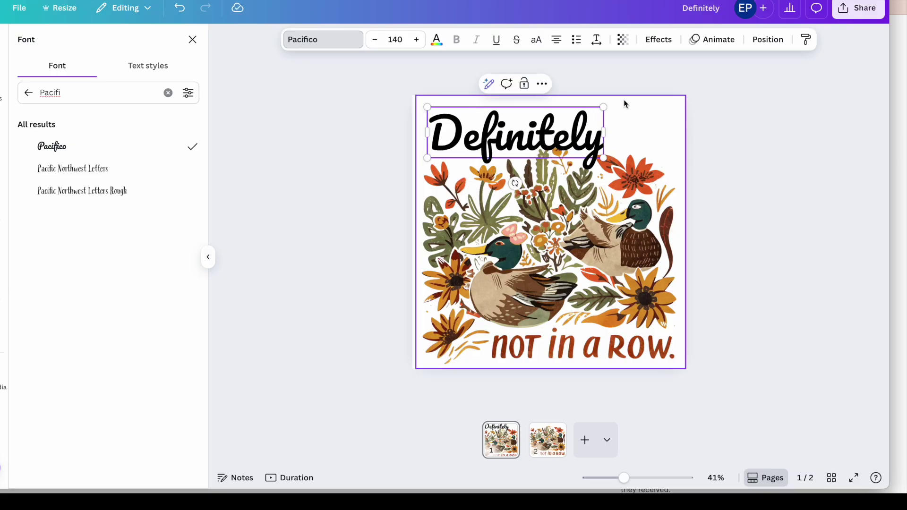
pyautogui.moveTo(605, 107); pyautogui.dragTo(589, 112)
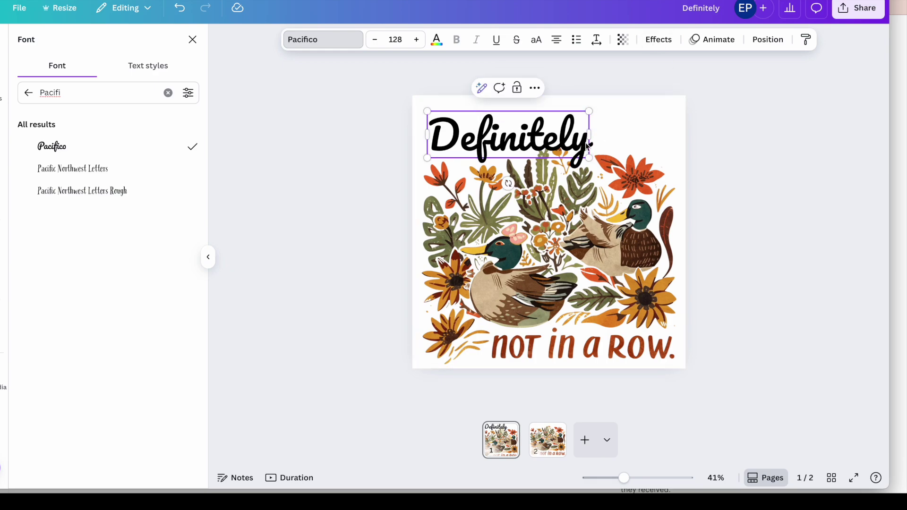
# Step: Apply the Curve effect to Definitely and ease it into a gentle arc of about 24
pyautogui.click(660, 40)
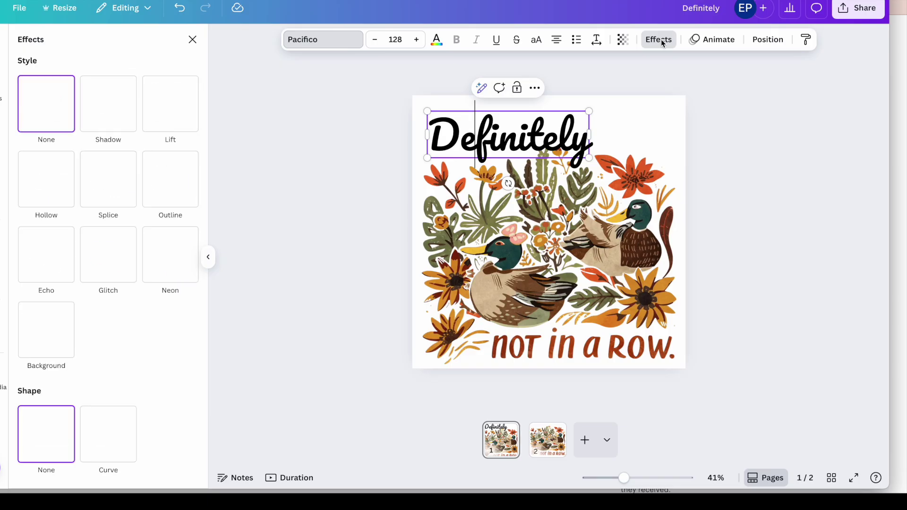
pyautogui.click(115, 442)
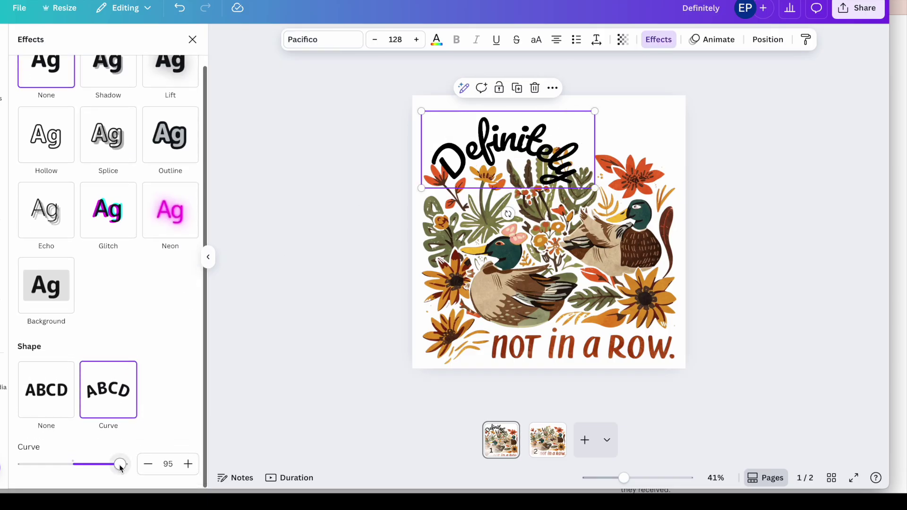
pyautogui.moveTo(117, 464); pyautogui.dragTo(94, 466)
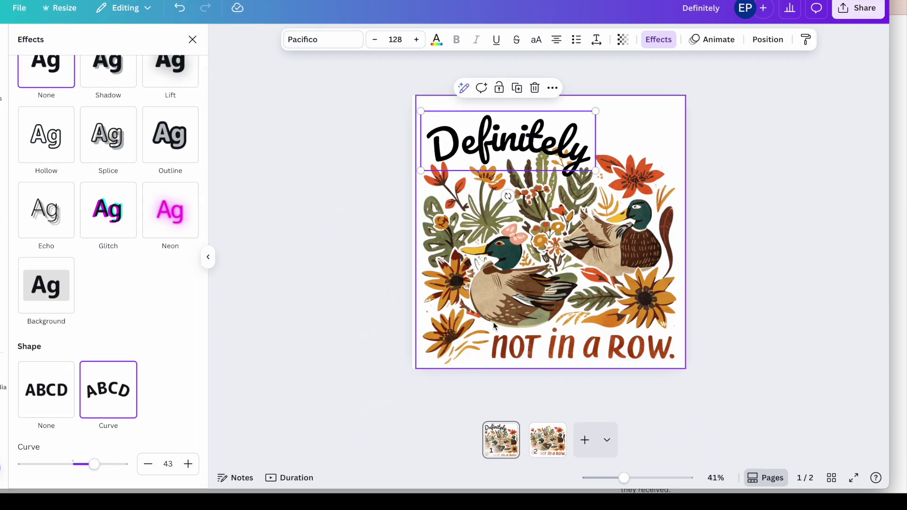
pyautogui.moveTo(508, 196); pyautogui.dragTo(512, 196)
pyautogui.moveTo(549, 130); pyautogui.dragTo(546, 132)
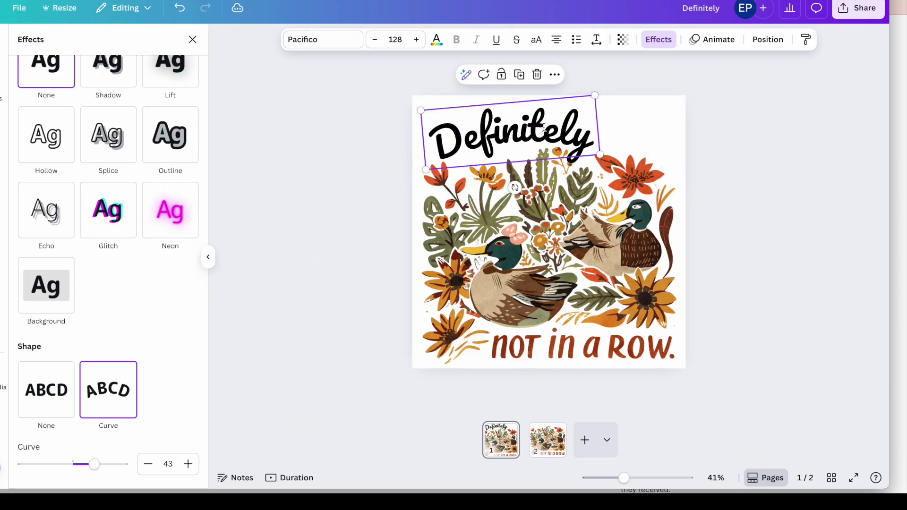
pyautogui.moveTo(95, 465); pyautogui.dragTo(85, 466)
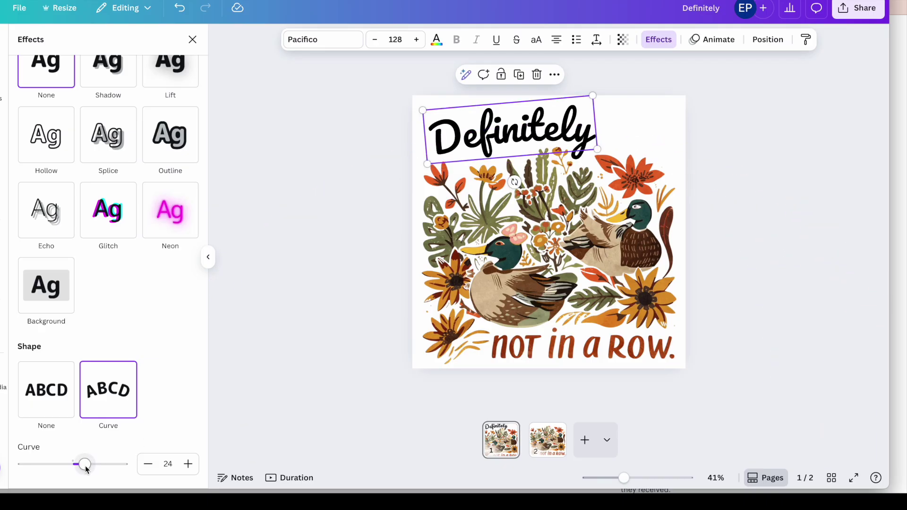
# Step: Tilt the Definitely headline to -9 degrees
pyautogui.click(516, 185)
pyautogui.click(517, 184)
pyautogui.moveTo(517, 184); pyautogui.dragTo(520, 186)
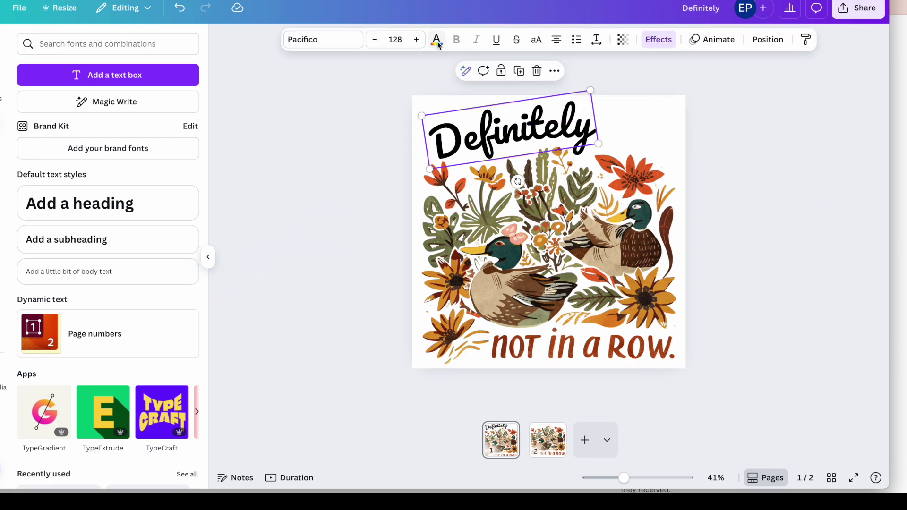
# Step: Make the Definitely text dark green after trying rust, brown and orange from the artwork
pyautogui.click(437, 41)
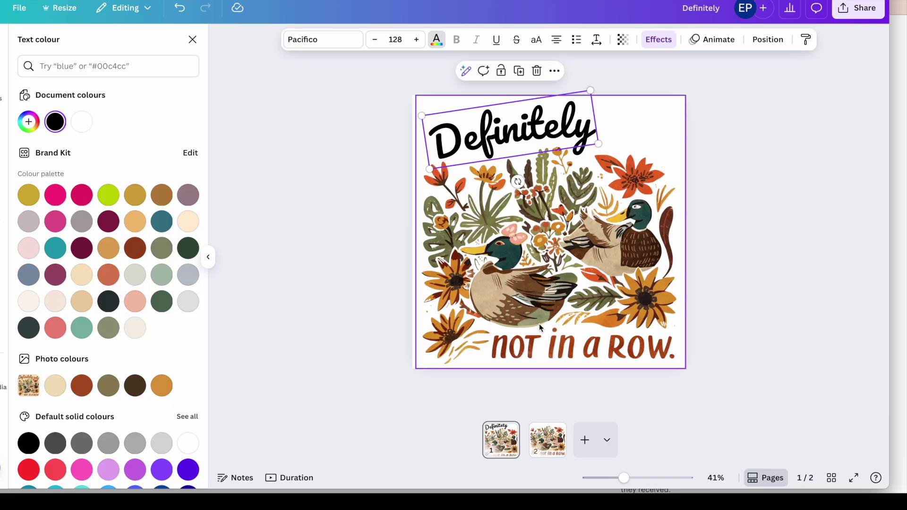
pyautogui.click(512, 293)
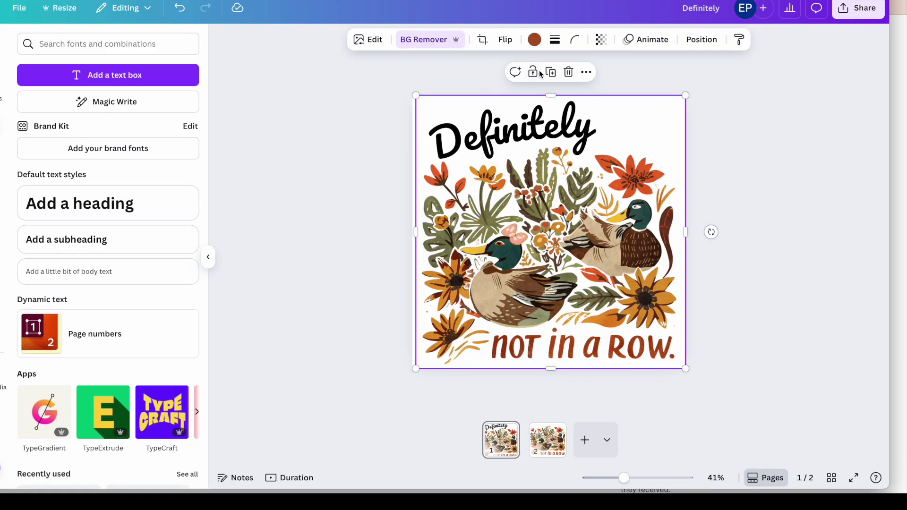
pyautogui.click(534, 40)
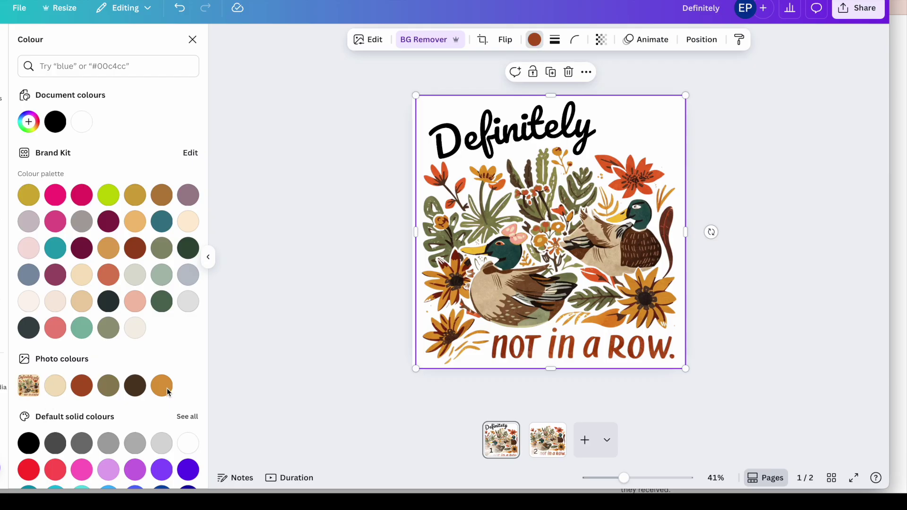
pyautogui.click(84, 391)
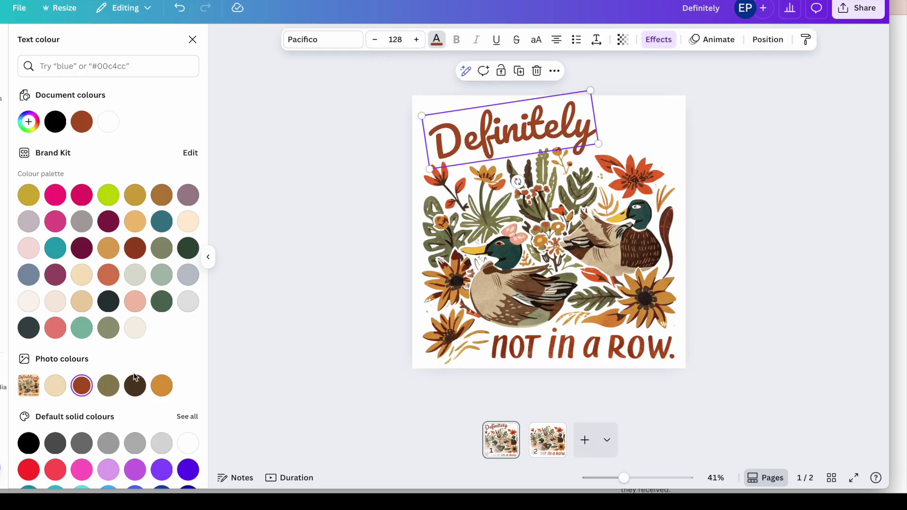
pyautogui.click(141, 386)
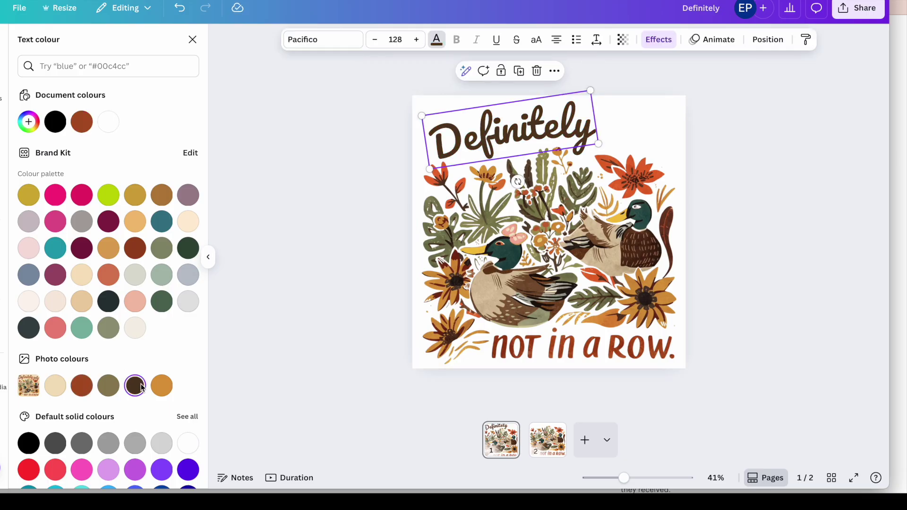
pyautogui.click(162, 386)
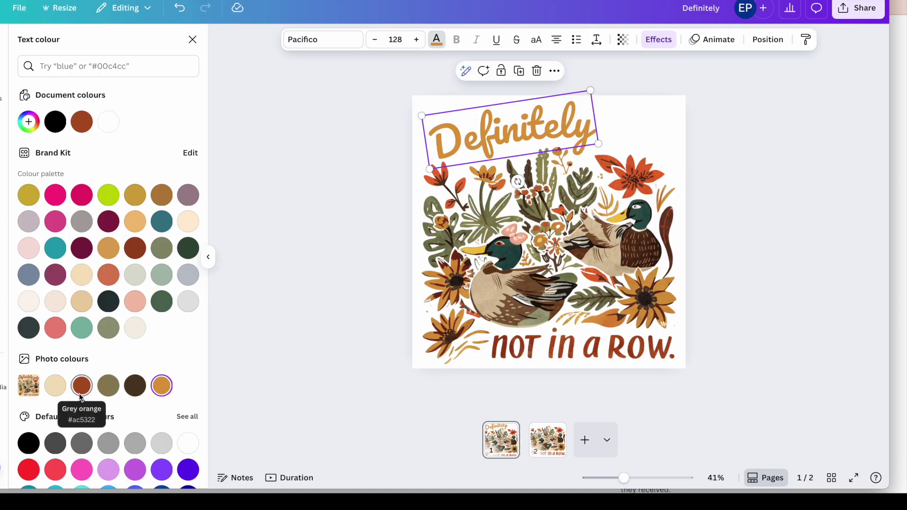
pyautogui.click(189, 252)
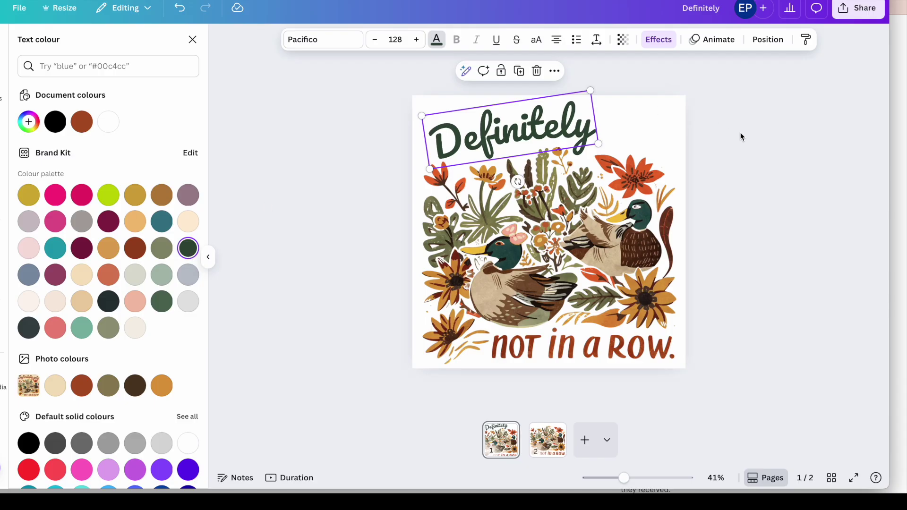
# Step: Reduce the headline's font size to 120 and nudge it into place
pyautogui.click(378, 39)
pyautogui.click(378, 39)
pyautogui.click(379, 39)
pyautogui.click(378, 39)
pyautogui.click(378, 39)
pyautogui.click(379, 40)
pyautogui.click(378, 39)
pyautogui.click(378, 39)
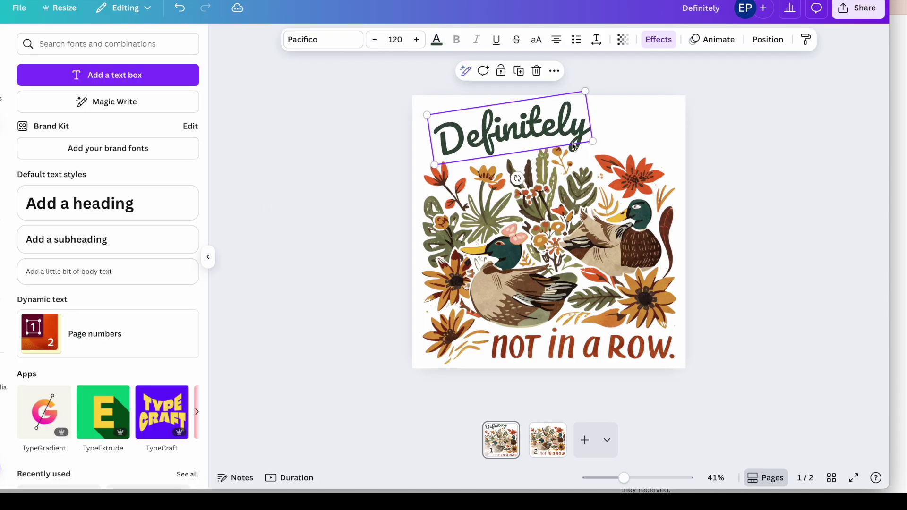
pyautogui.moveTo(550, 126); pyautogui.dragTo(554, 132)
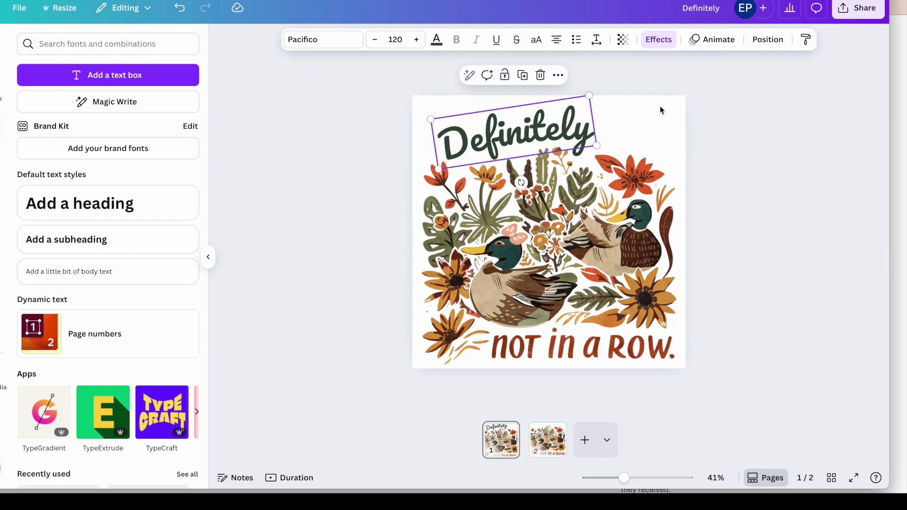
# Step: Select every element on the page and group them into one design
pyautogui.click(744, 119)
pyautogui.moveTo(735, 379); pyautogui.dragTo(373, 85)
pyautogui.click(522, 72)
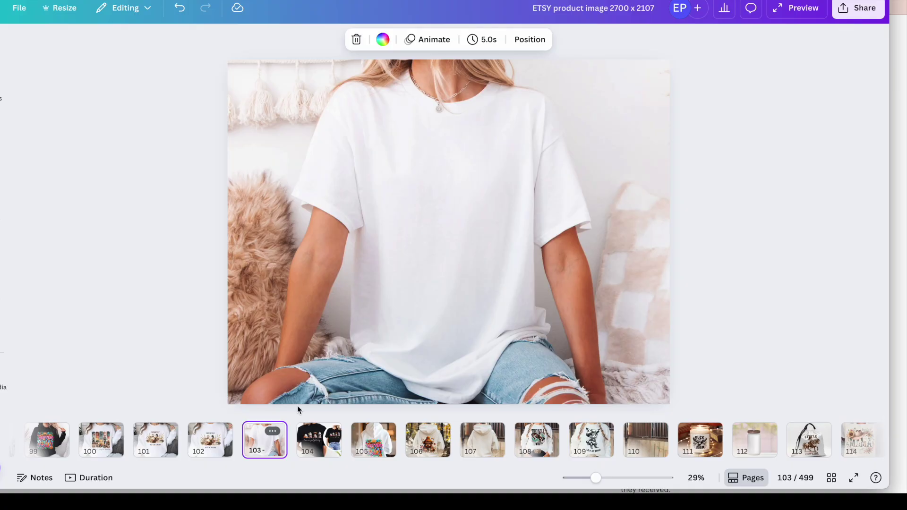
# Step: Paste the grouped duck design onto the page-103 t-shirt mockup and shrink it to fit the chest
pyautogui.click(453, 231)
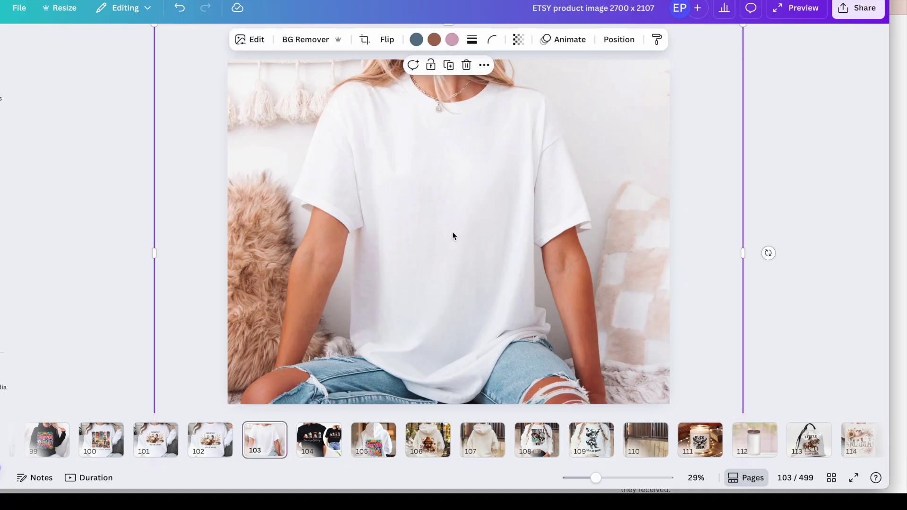
pyautogui.hotkey('ctrl', 'v')
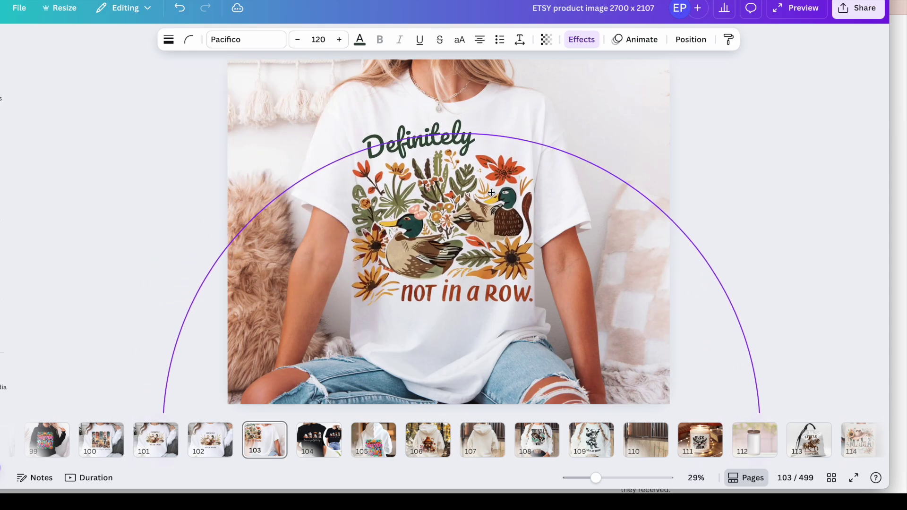
pyautogui.press('Escape')
pyautogui.moveTo(541, 112); pyautogui.dragTo(464, 200)
pyautogui.moveTo(532, 126); pyautogui.dragTo(528, 131)
pyautogui.moveTo(449, 316); pyautogui.dragTo(462, 381)
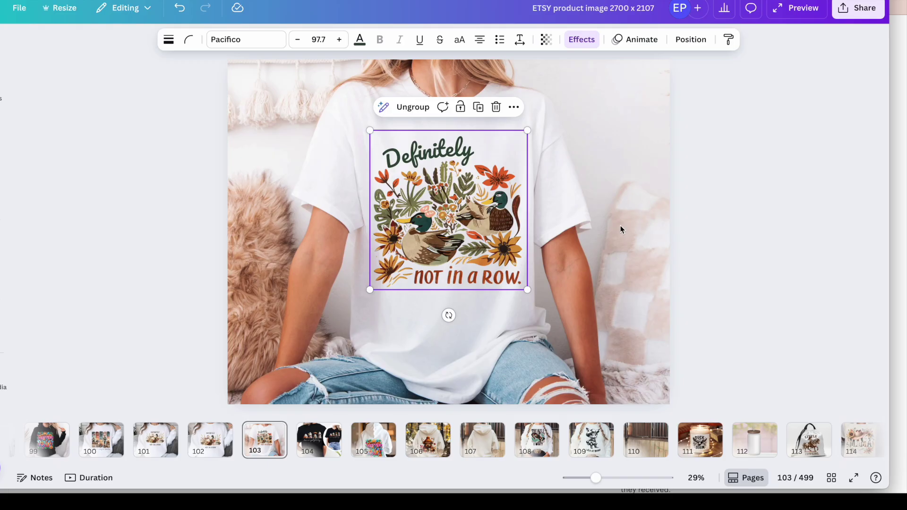
pyautogui.click(778, 284)
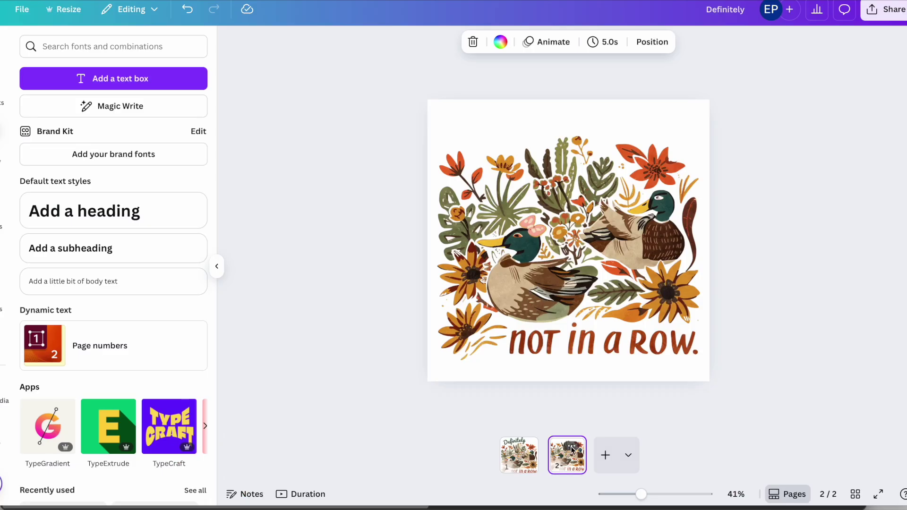
# Step: Delete page 2 and download the design as a PNG with transparent background
pyautogui.rightClick(572, 448)
pyautogui.click(619, 255)
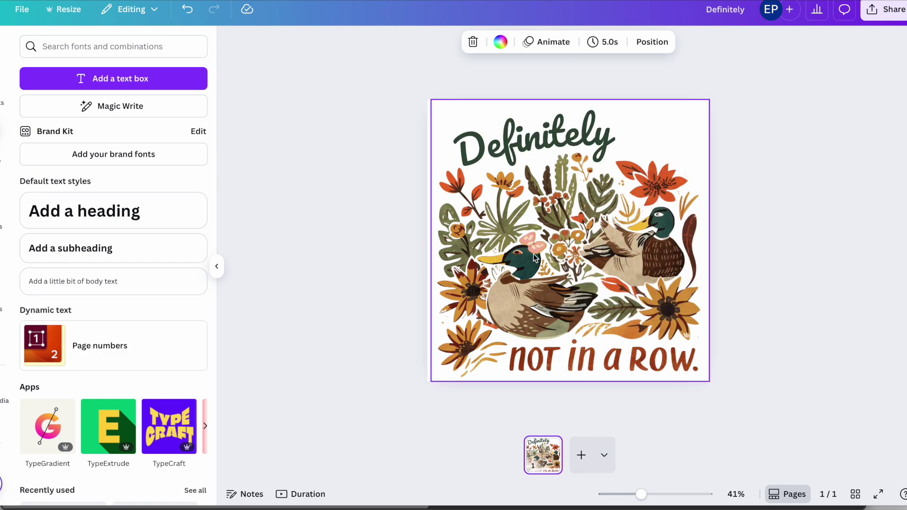
pyautogui.click(872, 11)
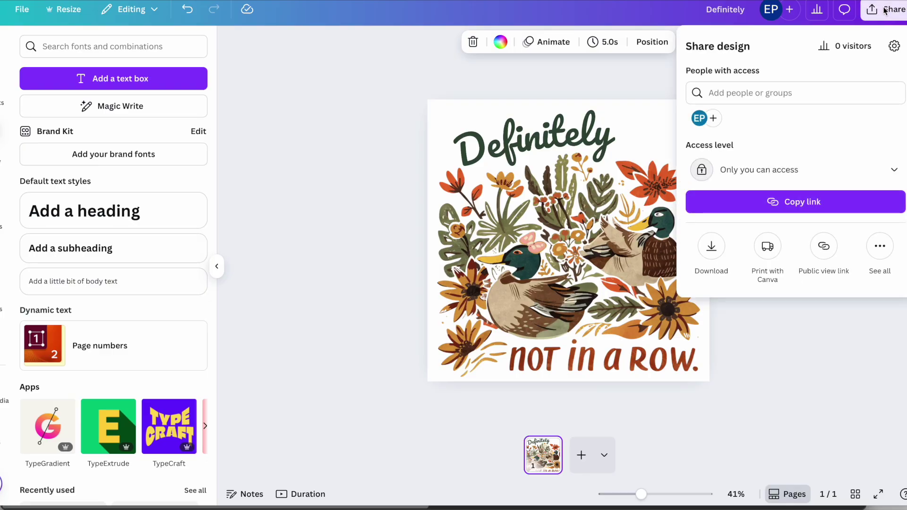
pyautogui.click(713, 249)
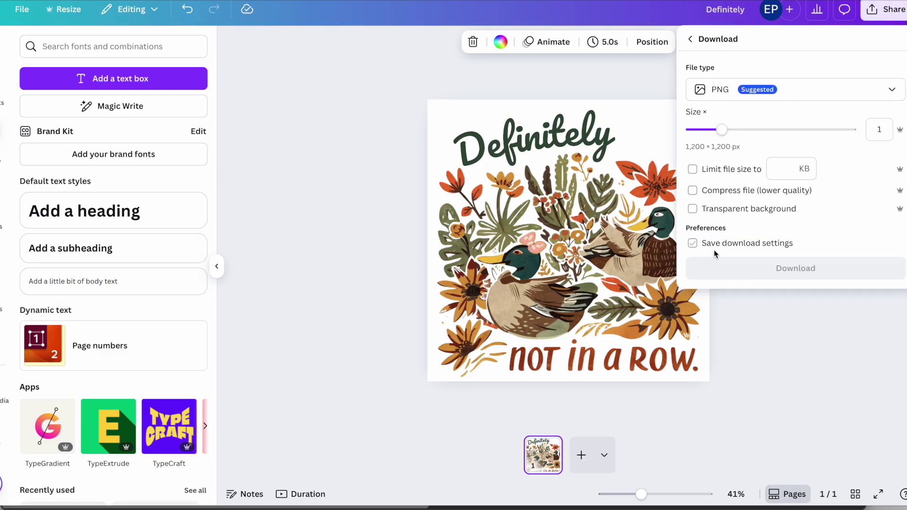
pyautogui.click(693, 209)
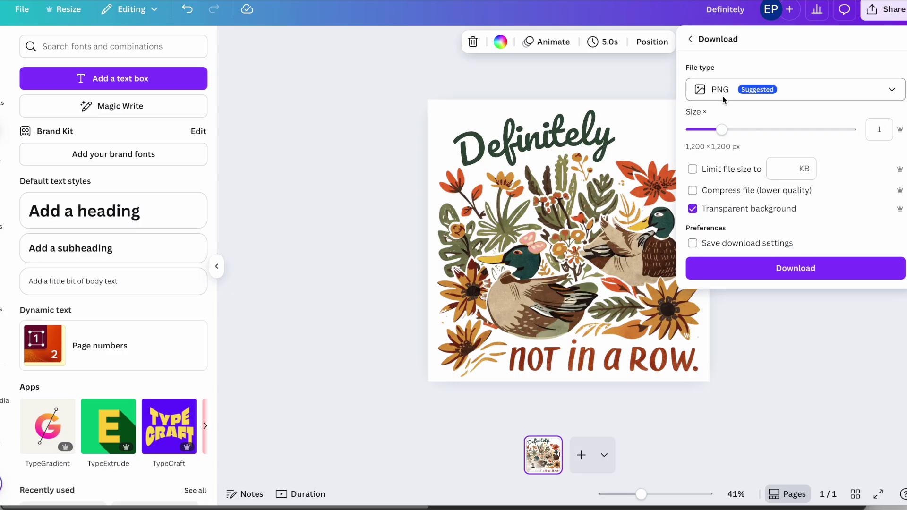
pyautogui.click(795, 268)
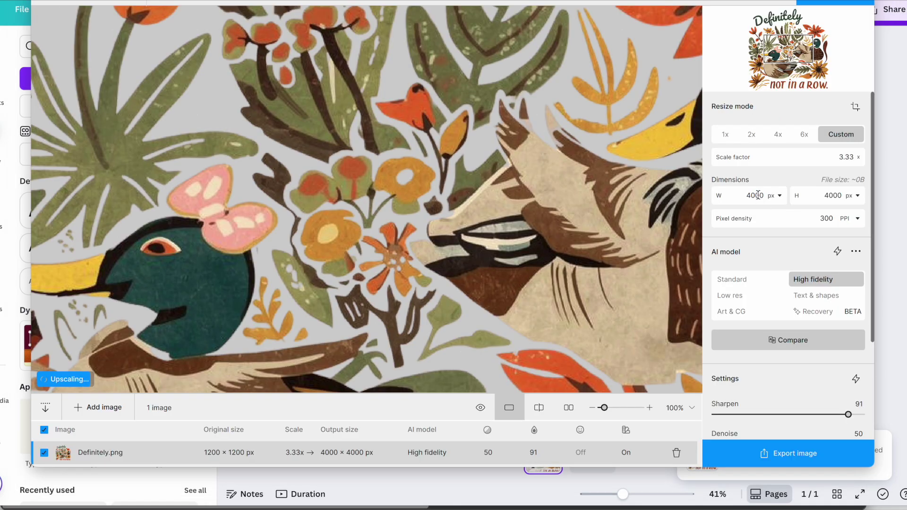
# Step: Enter 5000 px as the output width so Definitely upscales to 5000 × 5000
pyautogui.doubleClick(758, 195)
pyautogui.write('500')
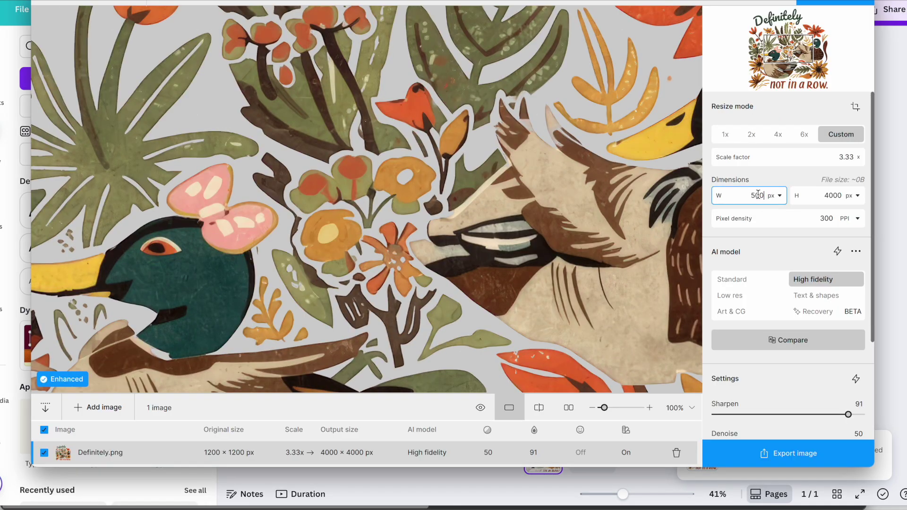
pyautogui.write('0')
pyautogui.press('Tab')
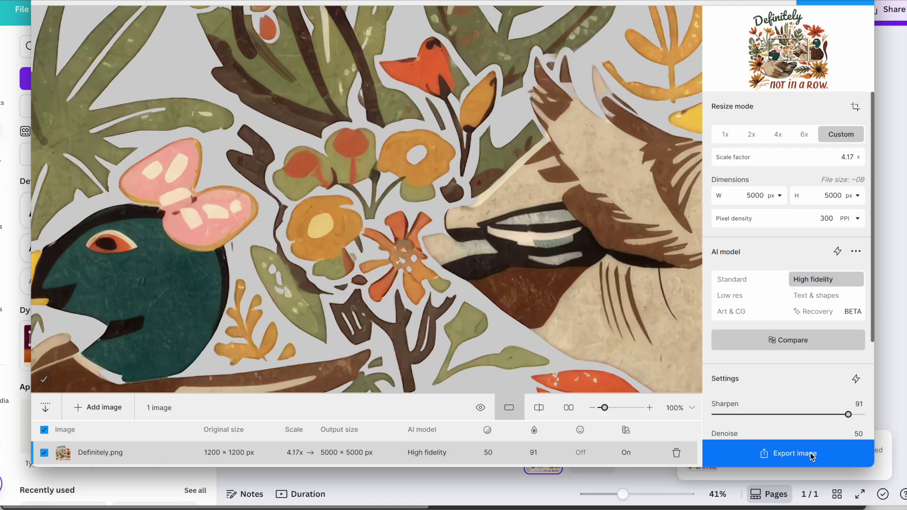
# Step: Export the 5000 × 5000 Definitely image as a PNG to Downloads
pyautogui.click(812, 455)
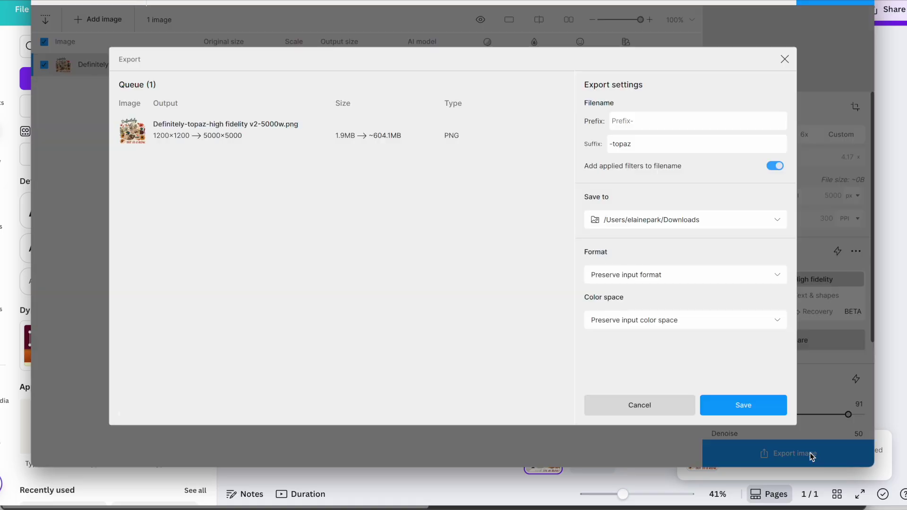
pyautogui.click(745, 407)
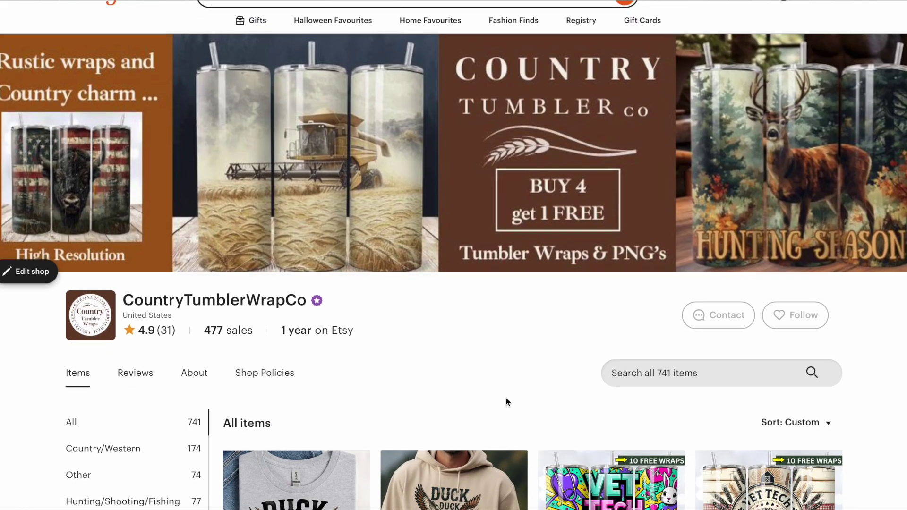
# Step: Scroll down the CountryTumblerWrapCo Etsy shop to view its £3.60 tumbler wraps and shirt PNGs
pyautogui.scroll(-5, 506, 398)
pyautogui.scroll(-15, 506, 397)
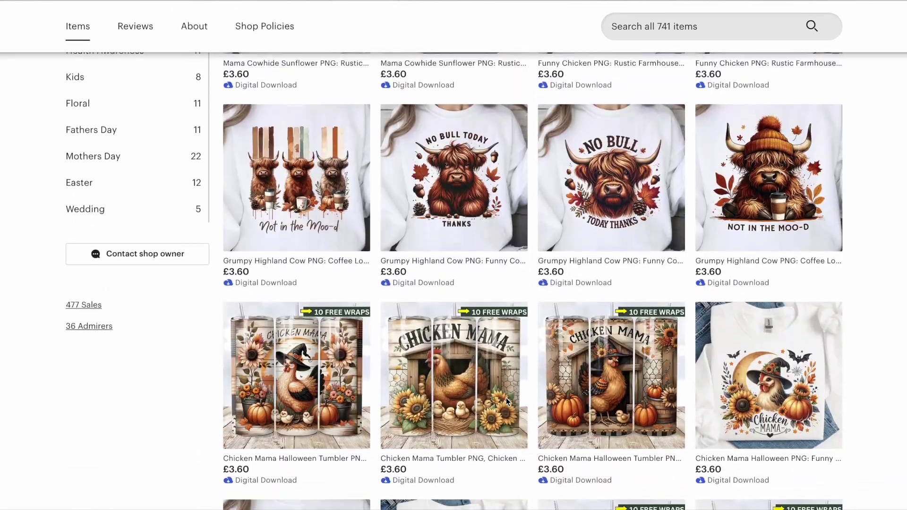
pyautogui.scroll(-6, 506, 398)
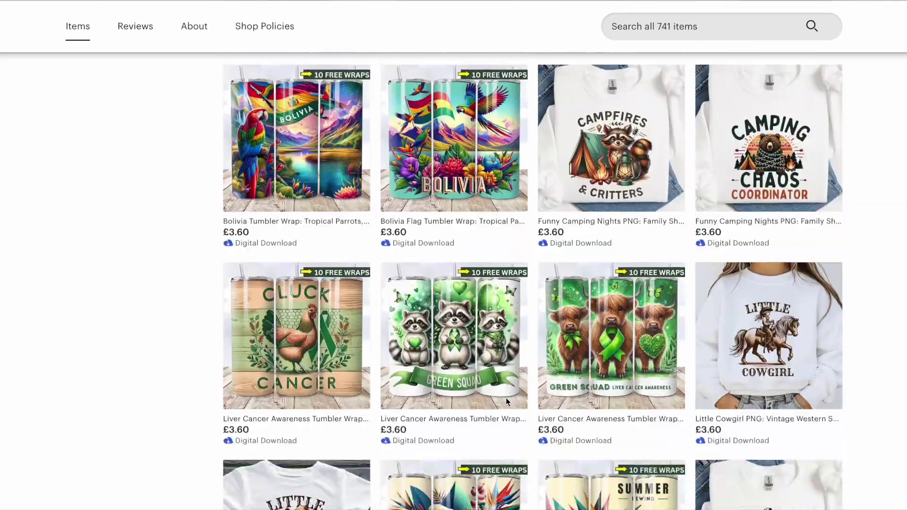